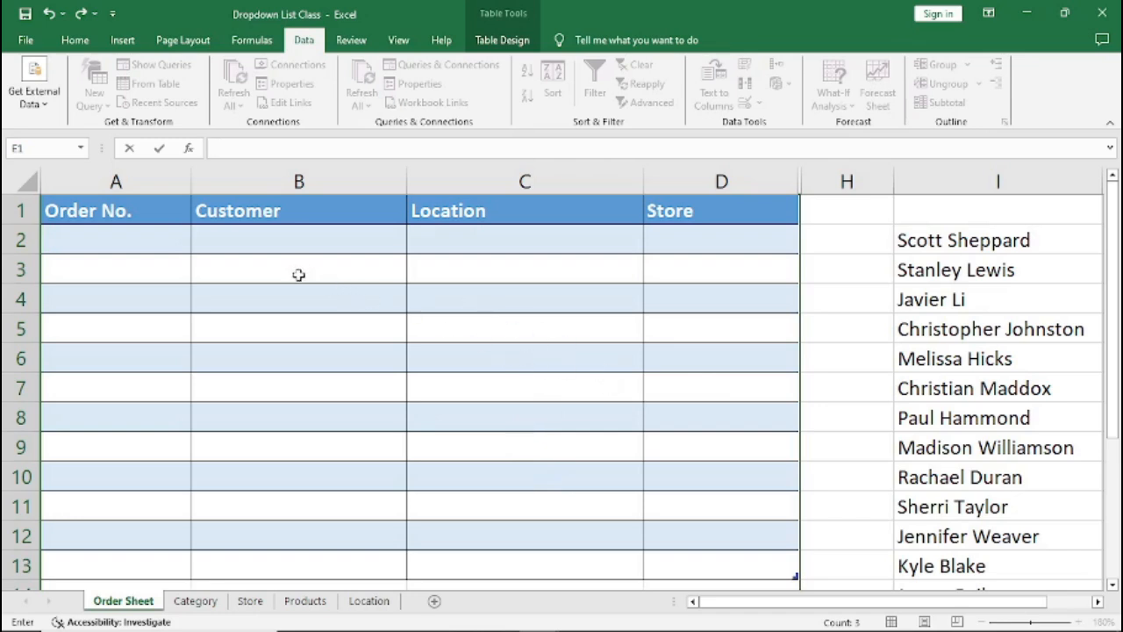
pyautogui.click(241, 241)
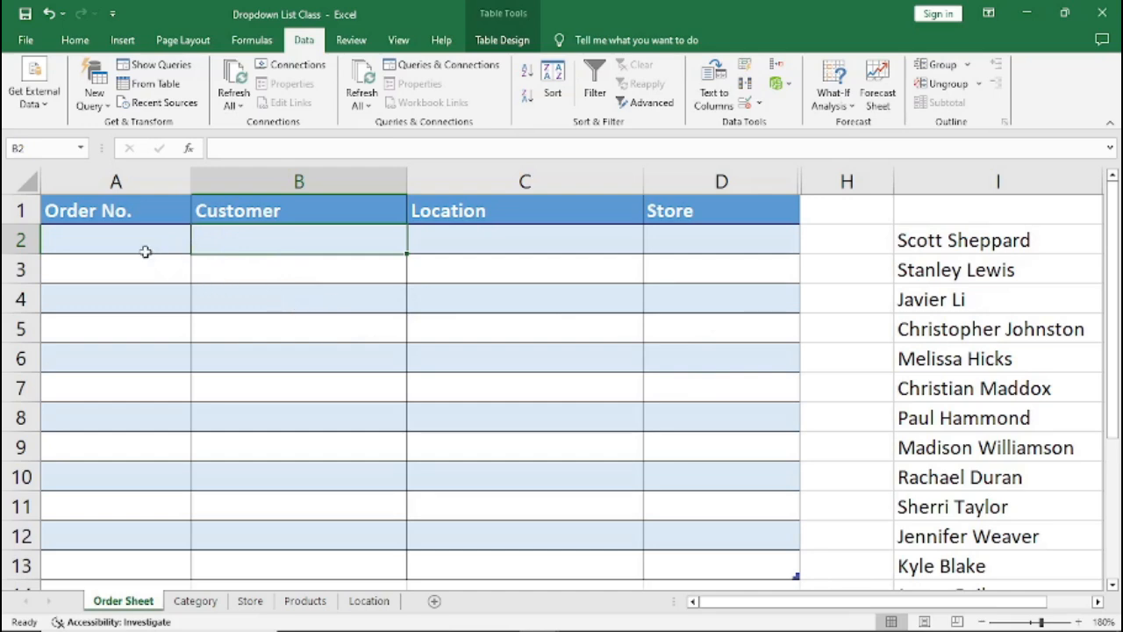
pyautogui.click(94, 241)
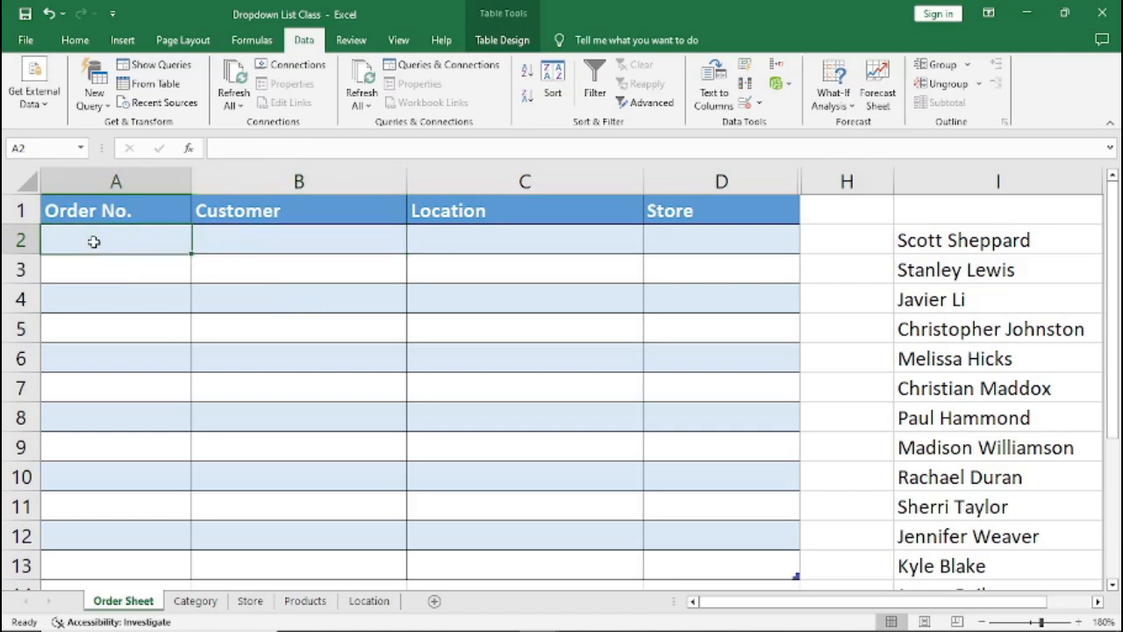
pyautogui.click(270, 241)
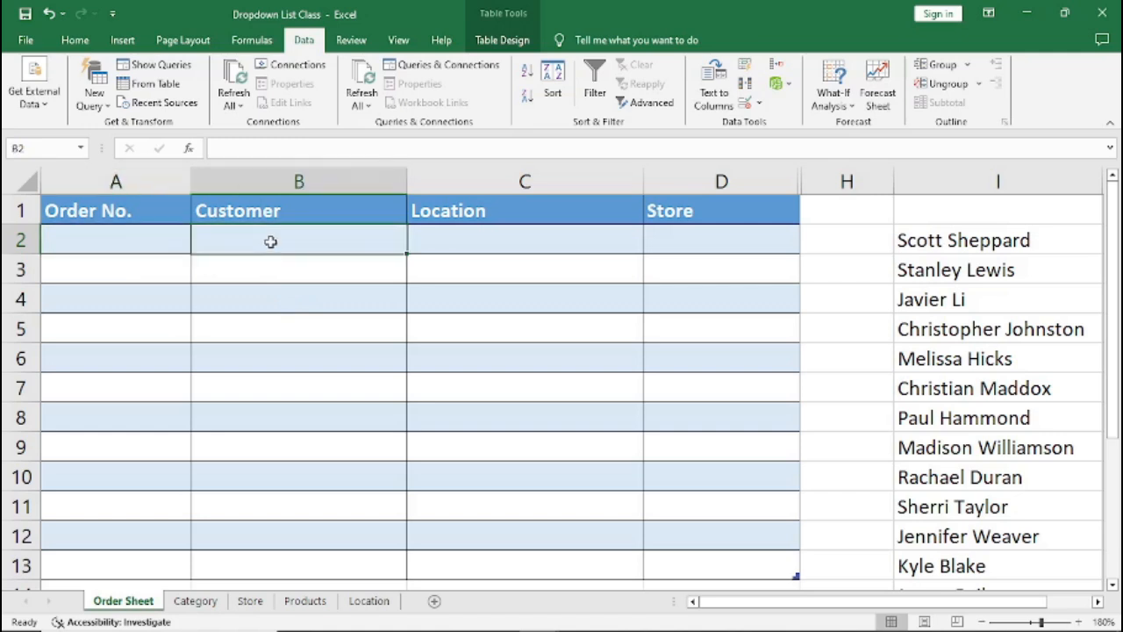
pyautogui.click(485, 245)
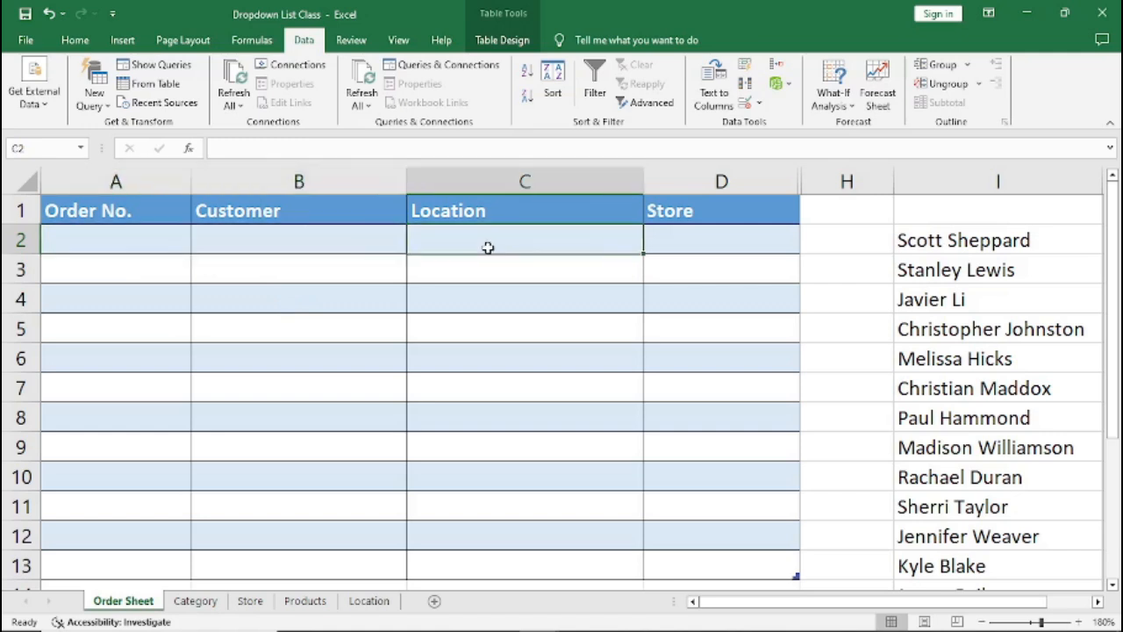
pyautogui.click(717, 238)
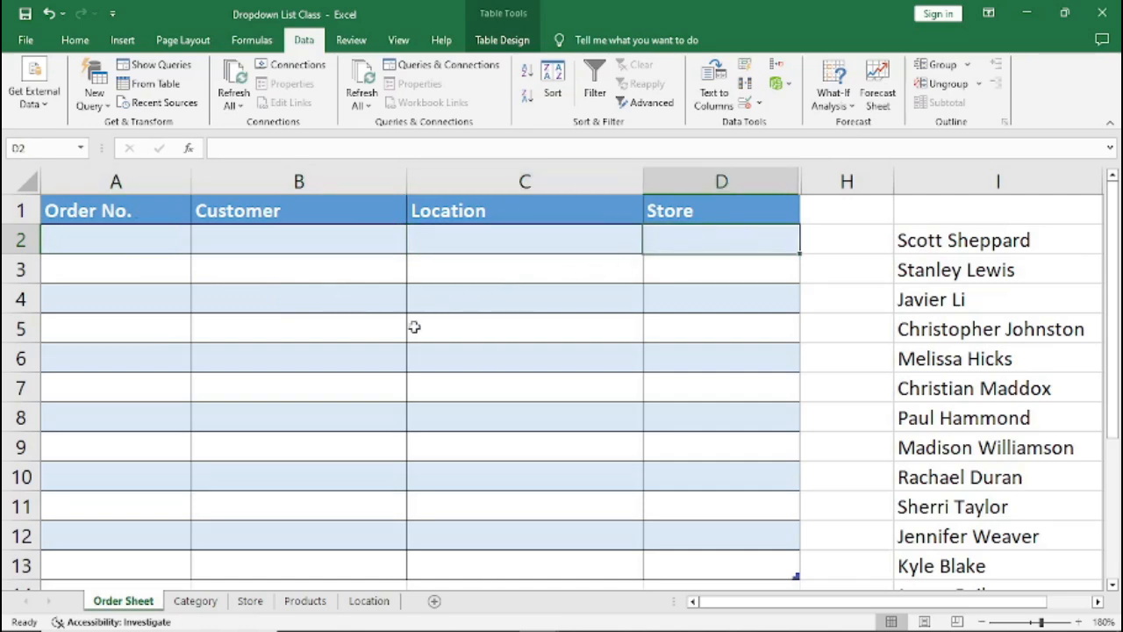
pyautogui.moveTo(946, 233); pyautogui.dragTo(953, 532)
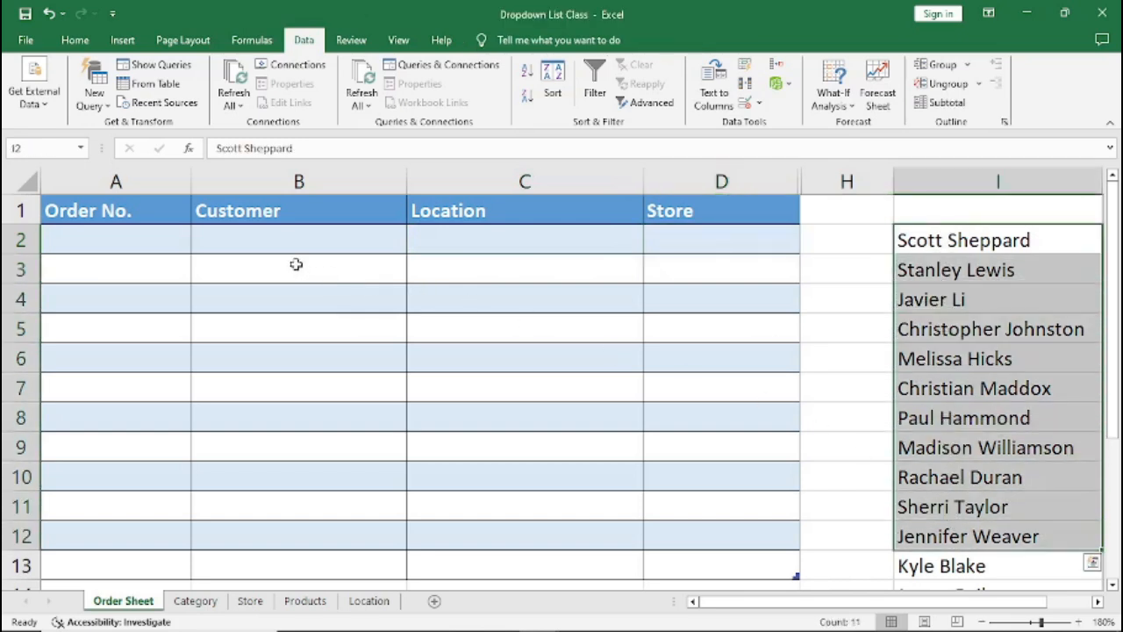
pyautogui.click(254, 241)
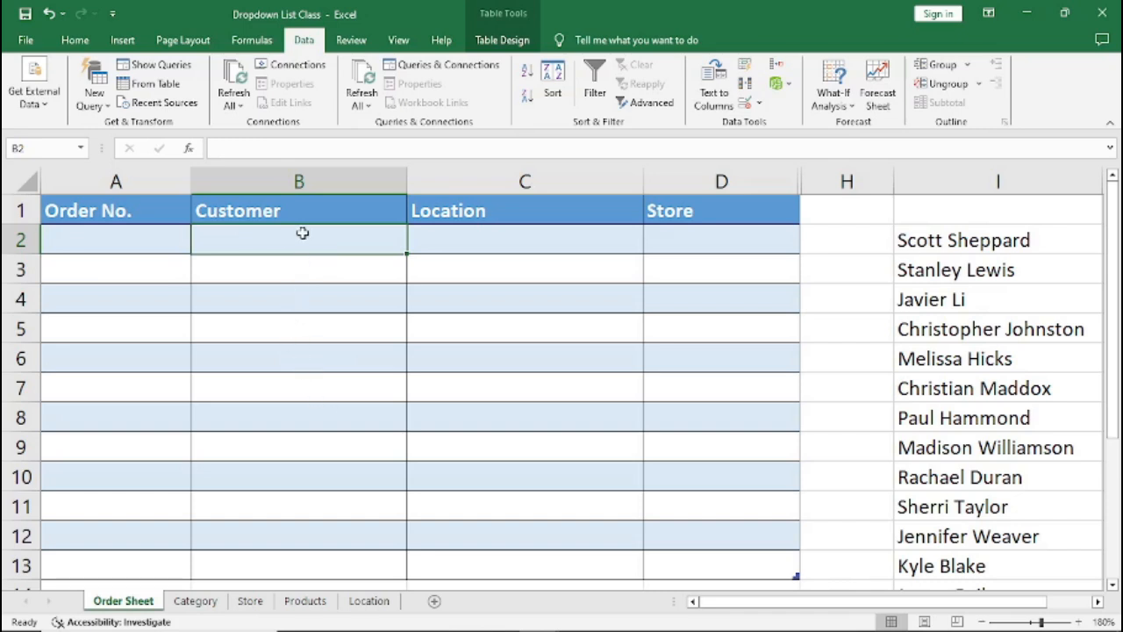
# Open Data Validation for the Customer cells B2:B13 and set the allowed type to List
pyautogui.moveTo(299, 241); pyautogui.dragTo(302, 438)
pyautogui.scroll(2, 302, 438)
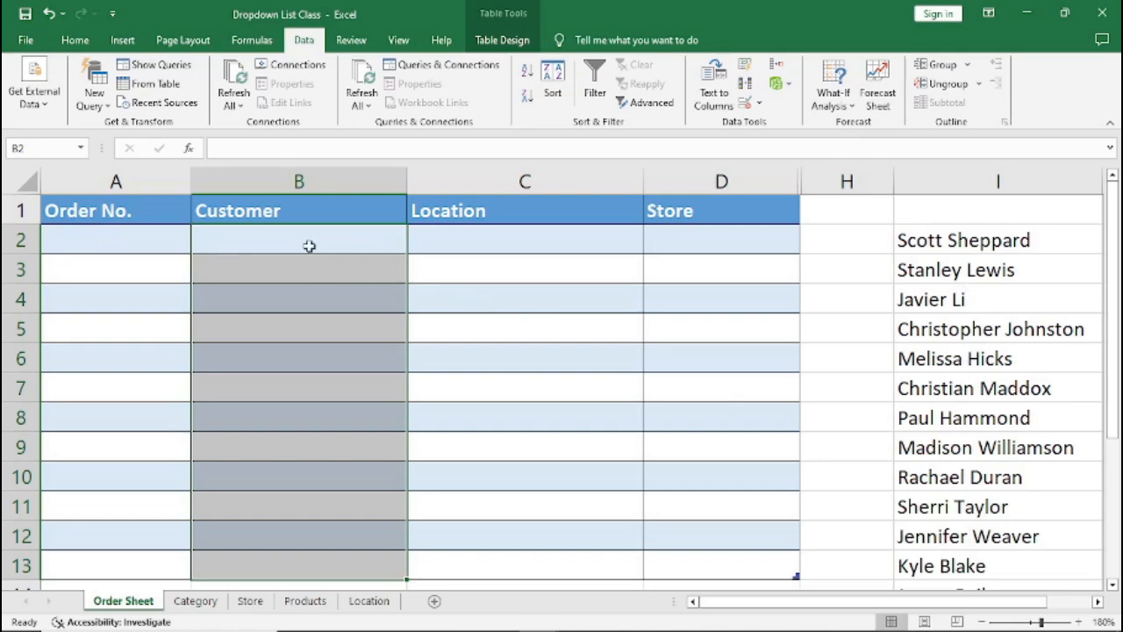
pyautogui.click(76, 41)
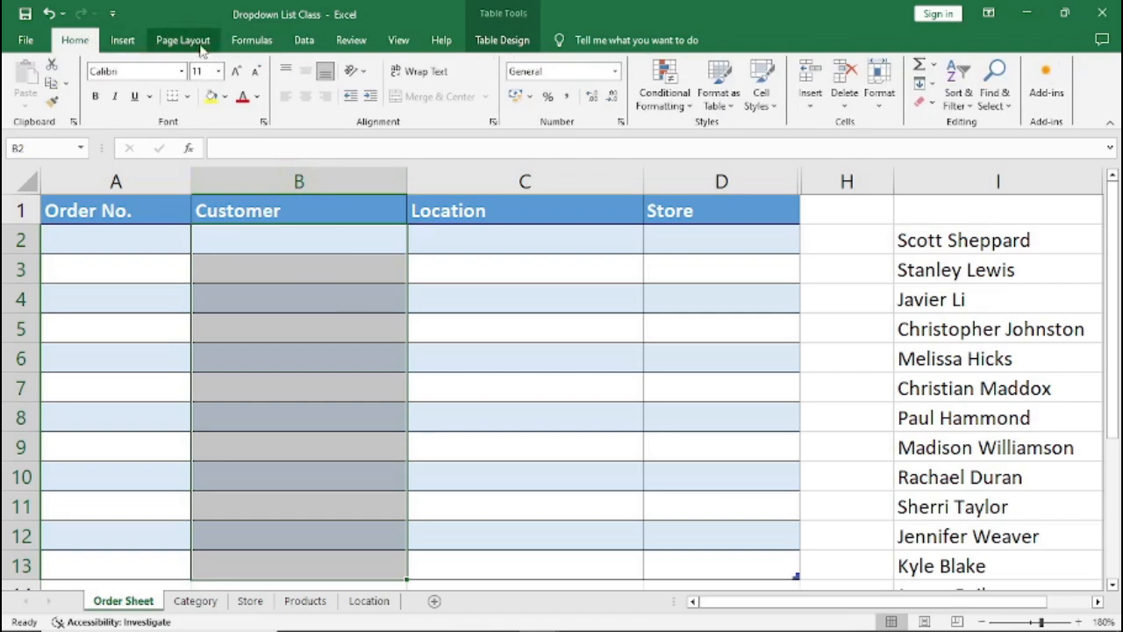
pyautogui.click(312, 44)
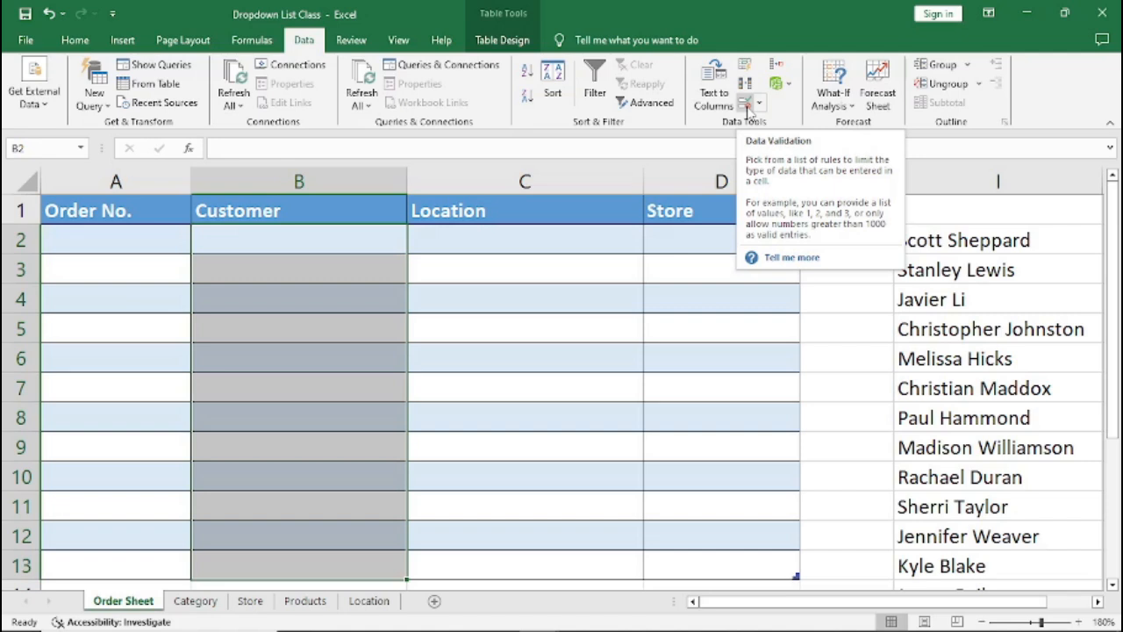
pyautogui.click(745, 103)
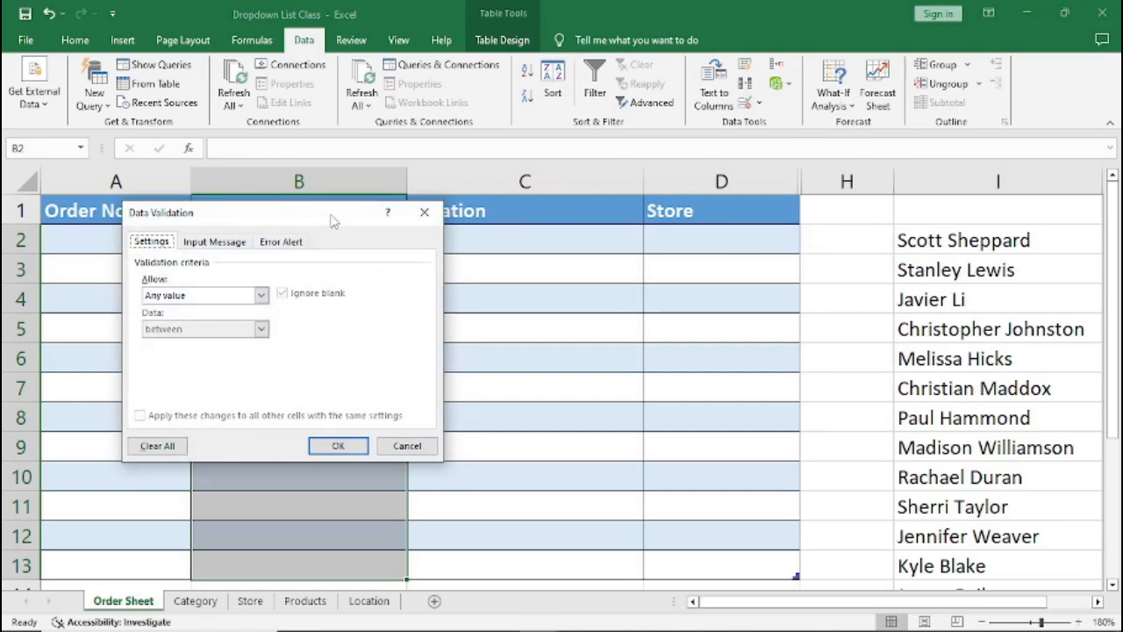
pyautogui.moveTo(334, 217); pyautogui.dragTo(657, 253)
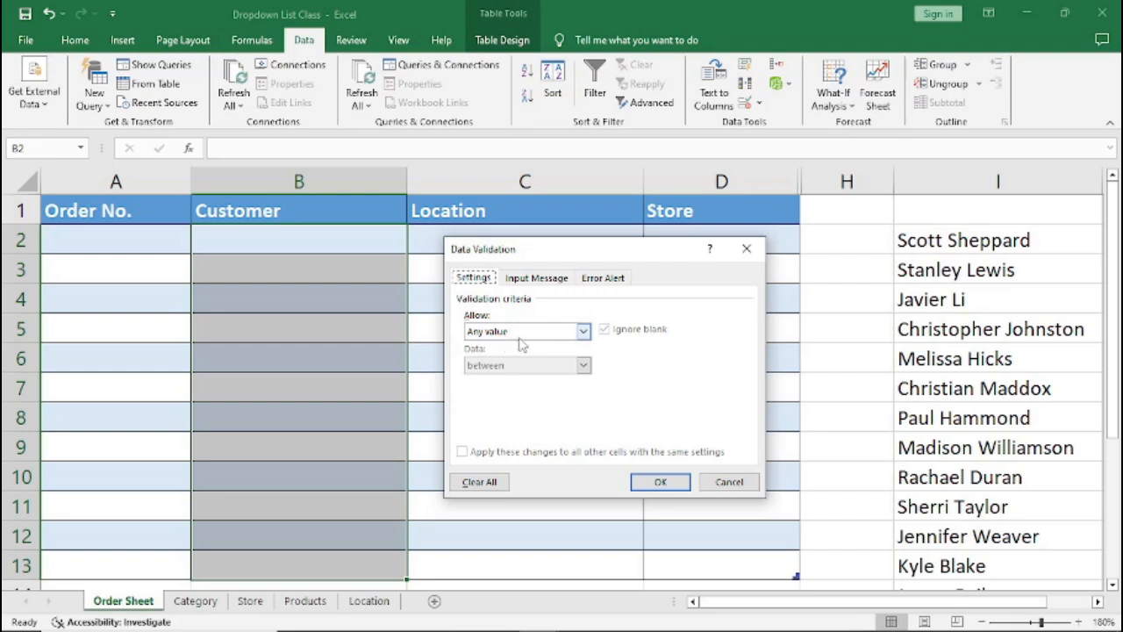
pyautogui.click(583, 333)
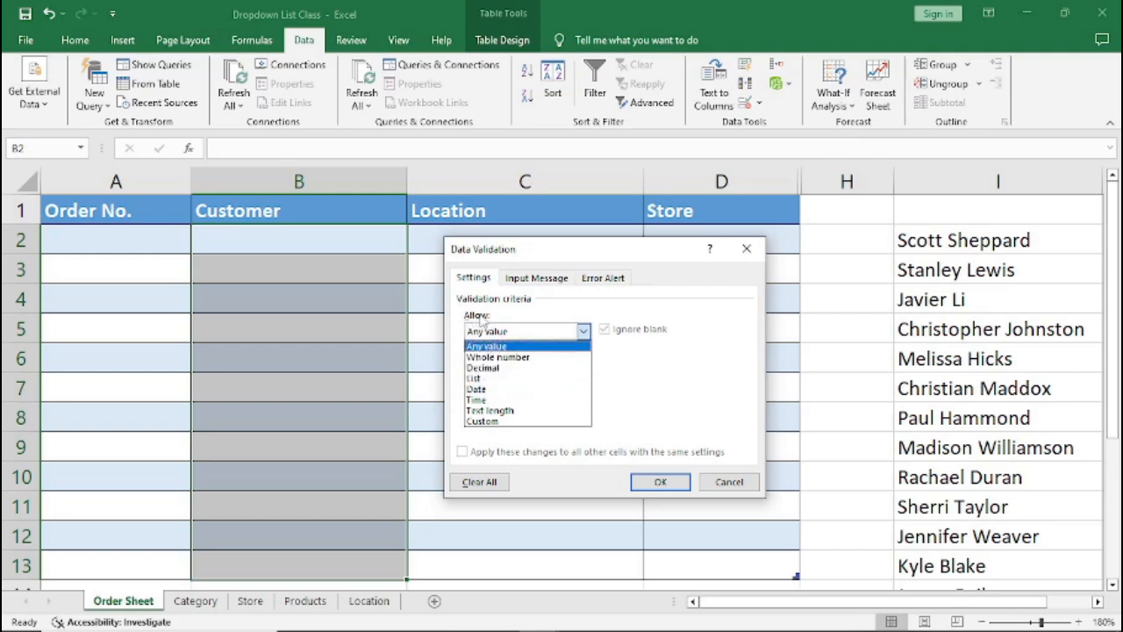
pyautogui.click(474, 379)
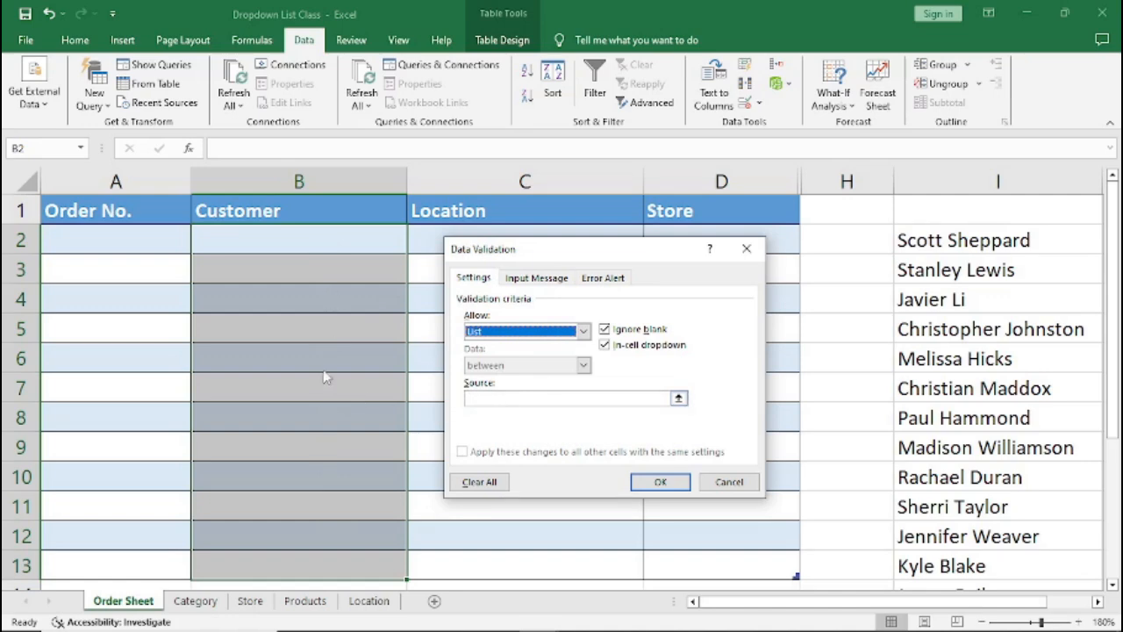
# Set the list source to the customer names in =$I$2:$I$20 and apply the validation rule
pyautogui.click(480, 399)
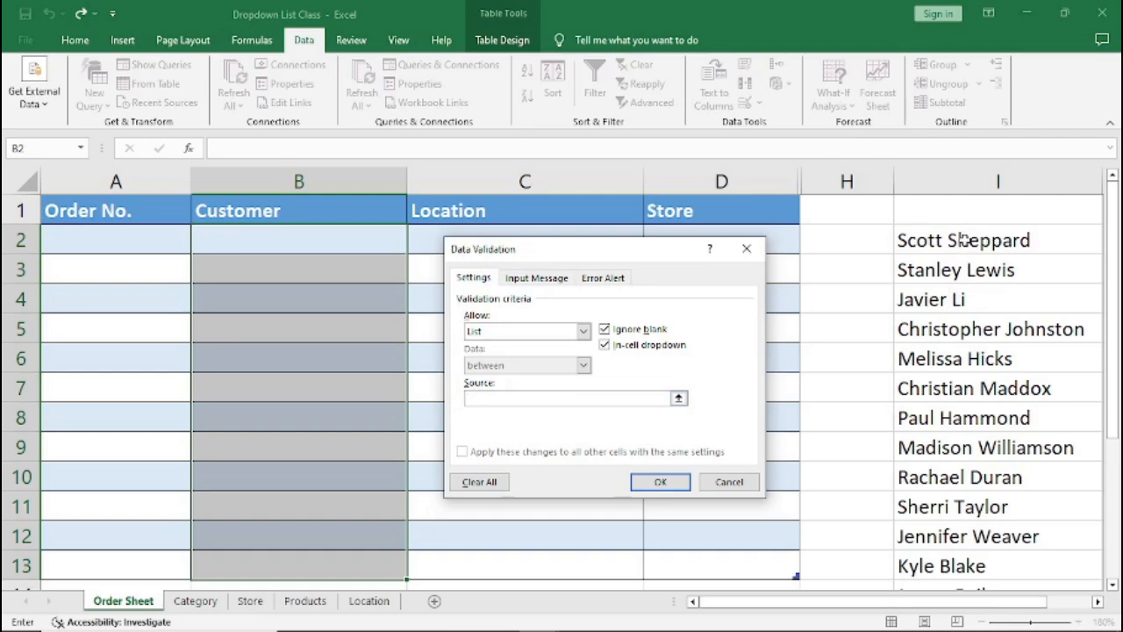
pyautogui.moveTo(962, 239); pyautogui.dragTo(965, 500)
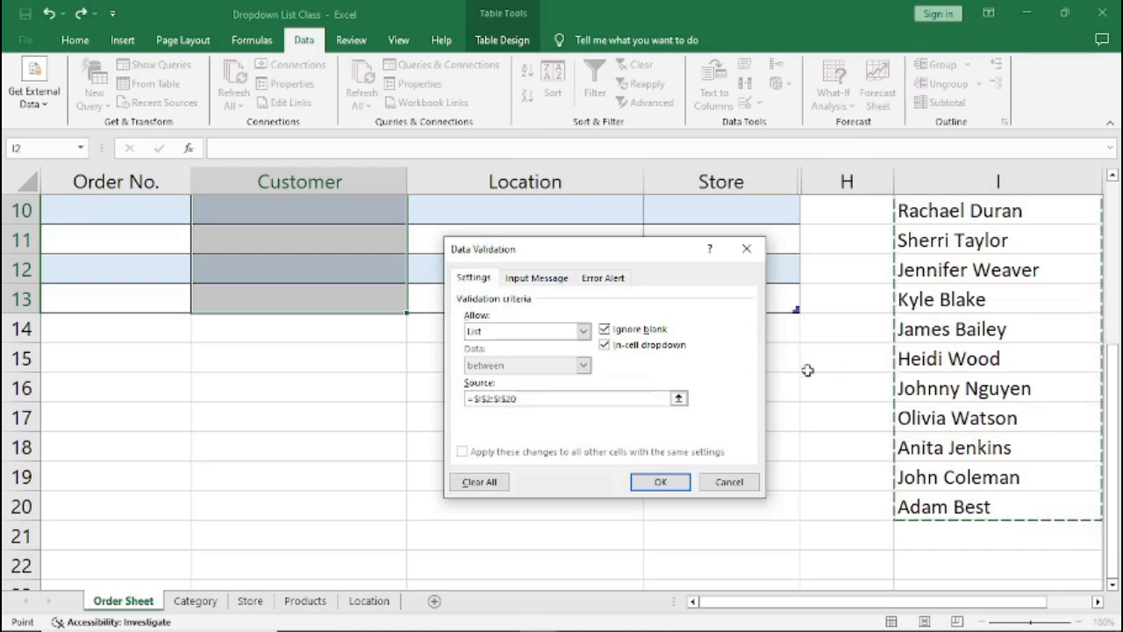
pyautogui.scroll(3, 807, 371)
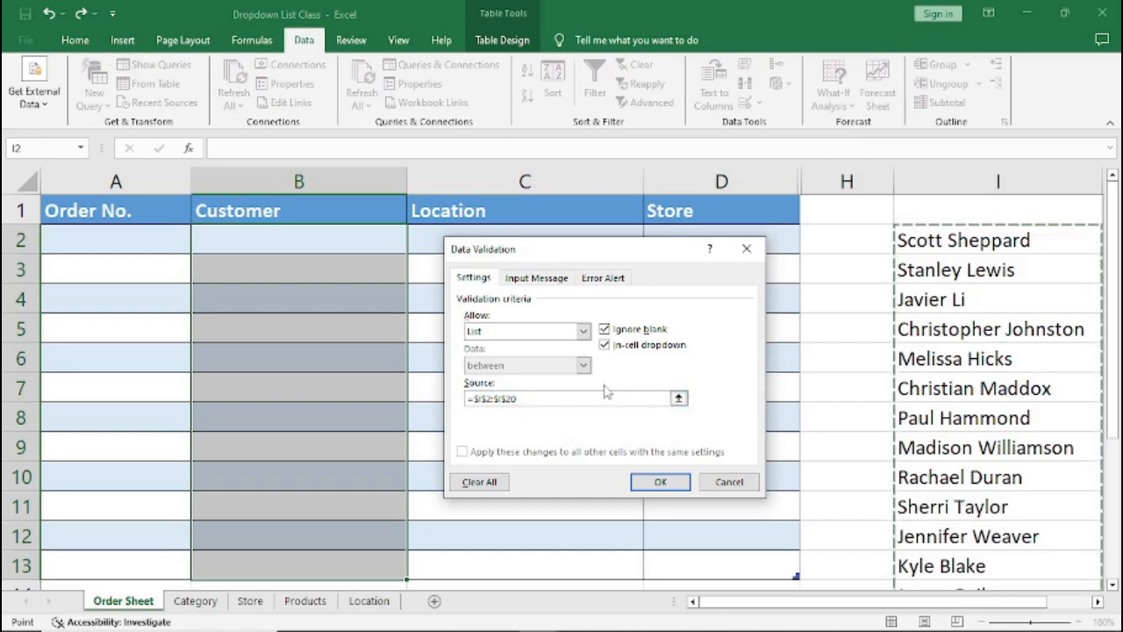
pyautogui.click(660, 483)
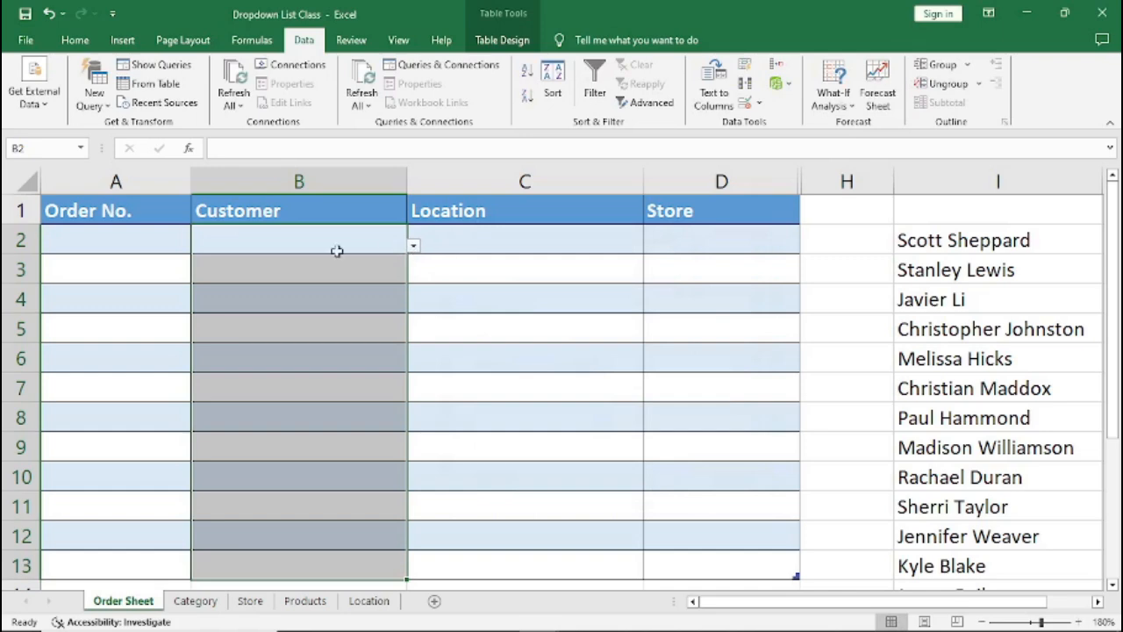
# Enter the first order number in A2 and choose the customer listed in I8 from the B2 dropdown list
pyautogui.click(112, 242)
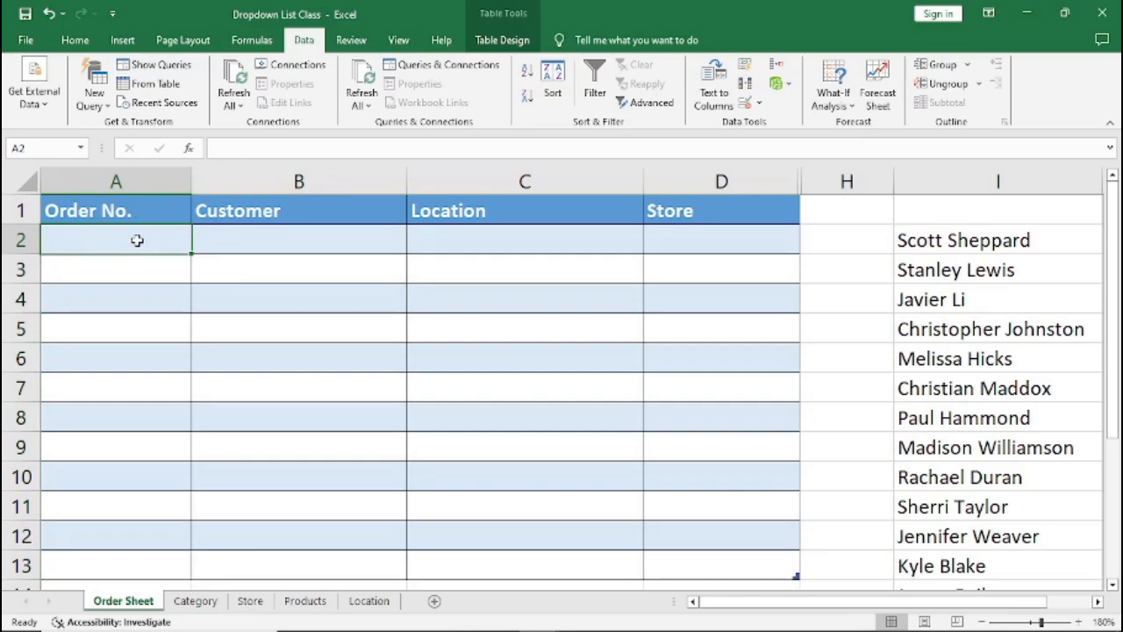
pyautogui.write('1')
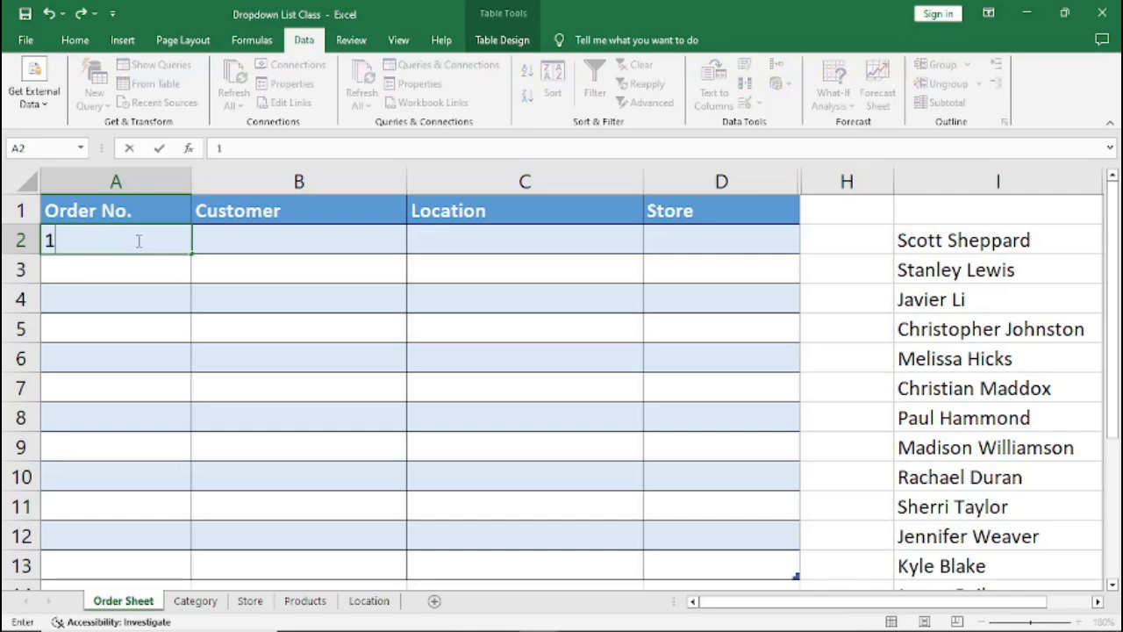
pyautogui.write('0001')
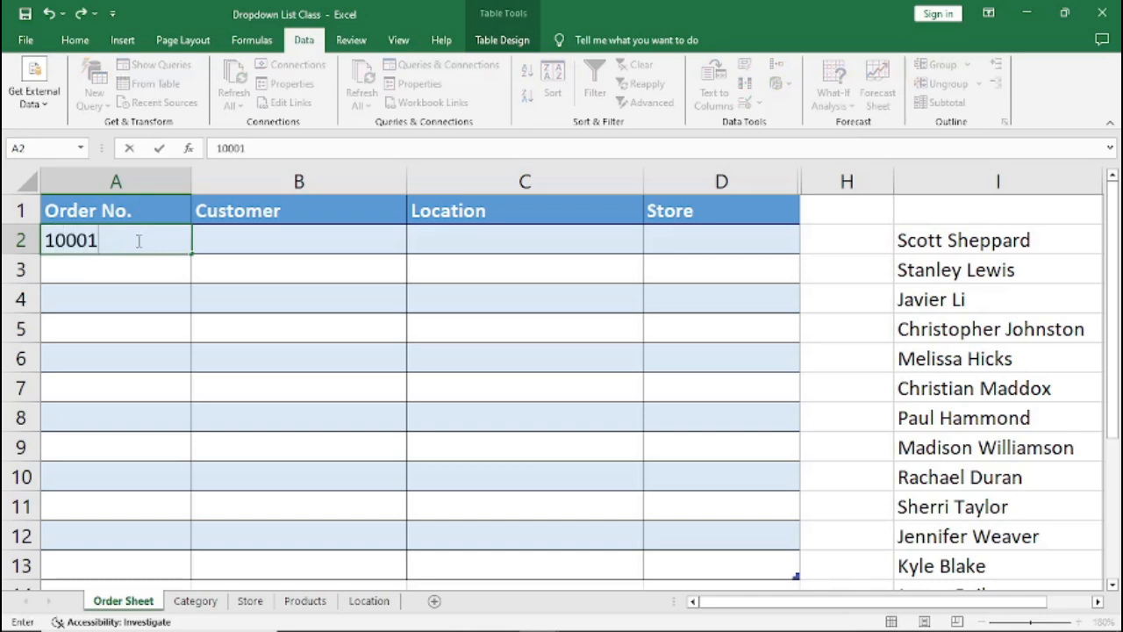
pyautogui.press('Tab')
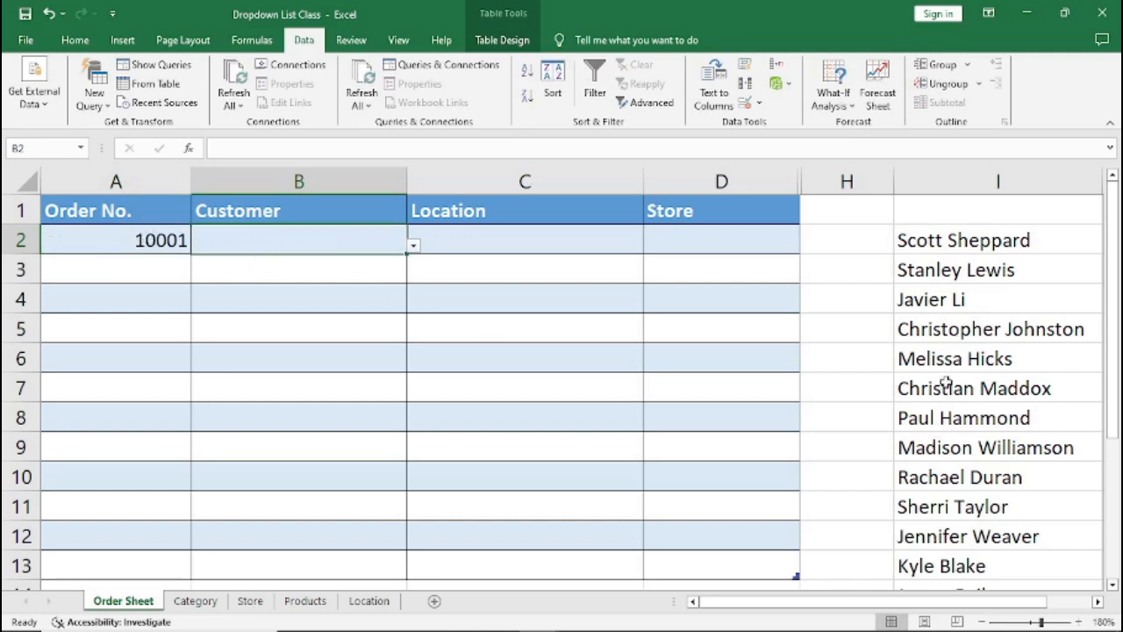
pyautogui.click(413, 248)
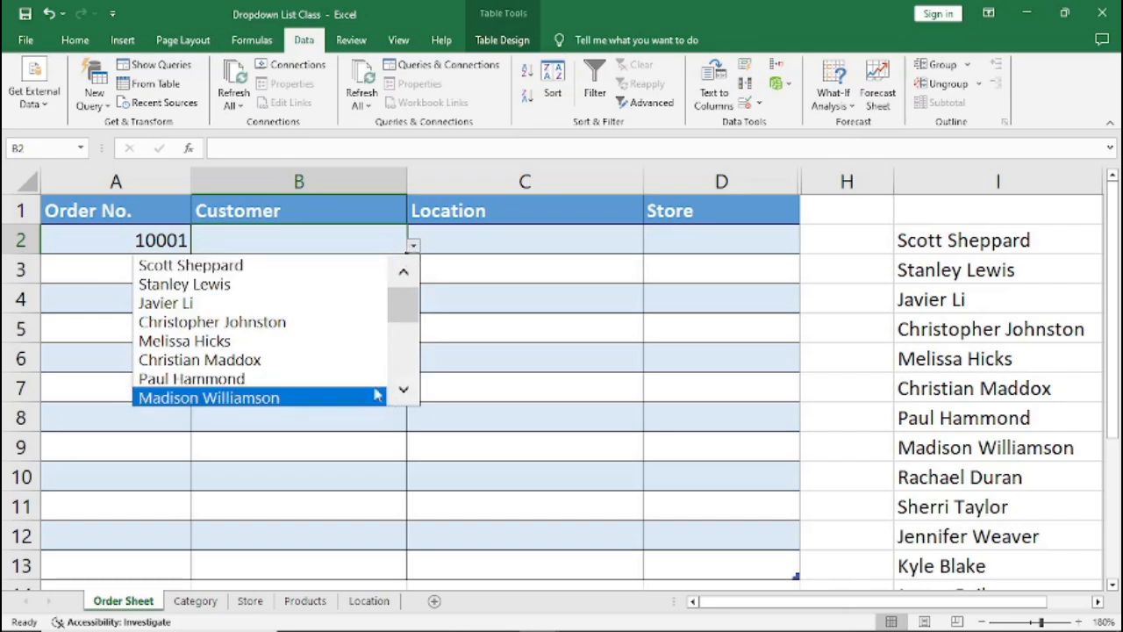
pyautogui.click(193, 381)
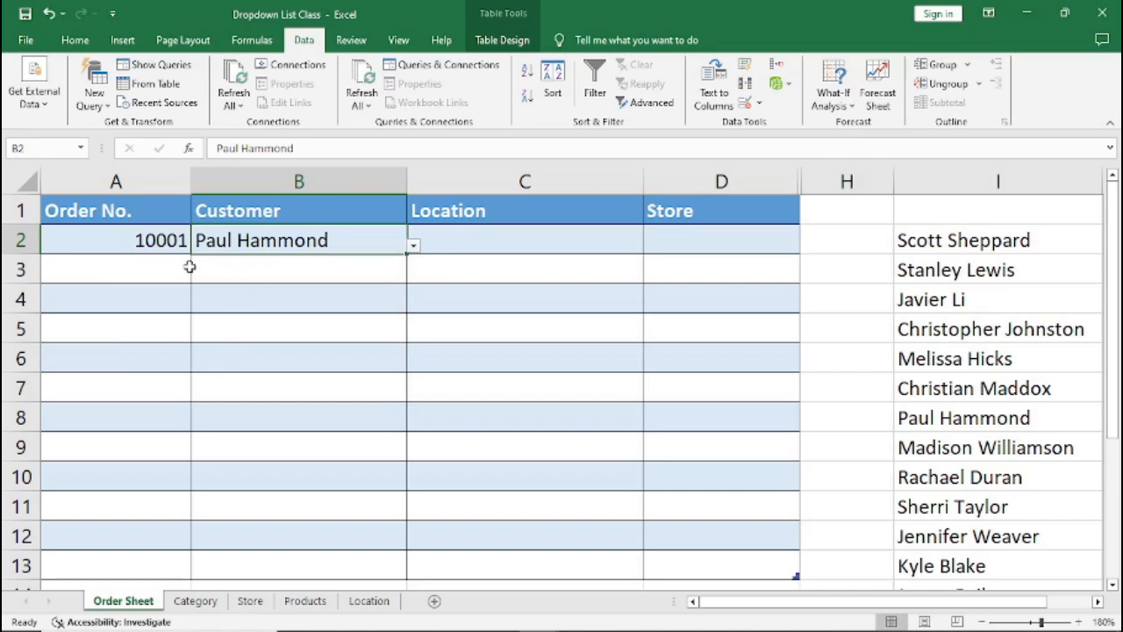
# Enter the second order number in A3
pyautogui.click(143, 272)
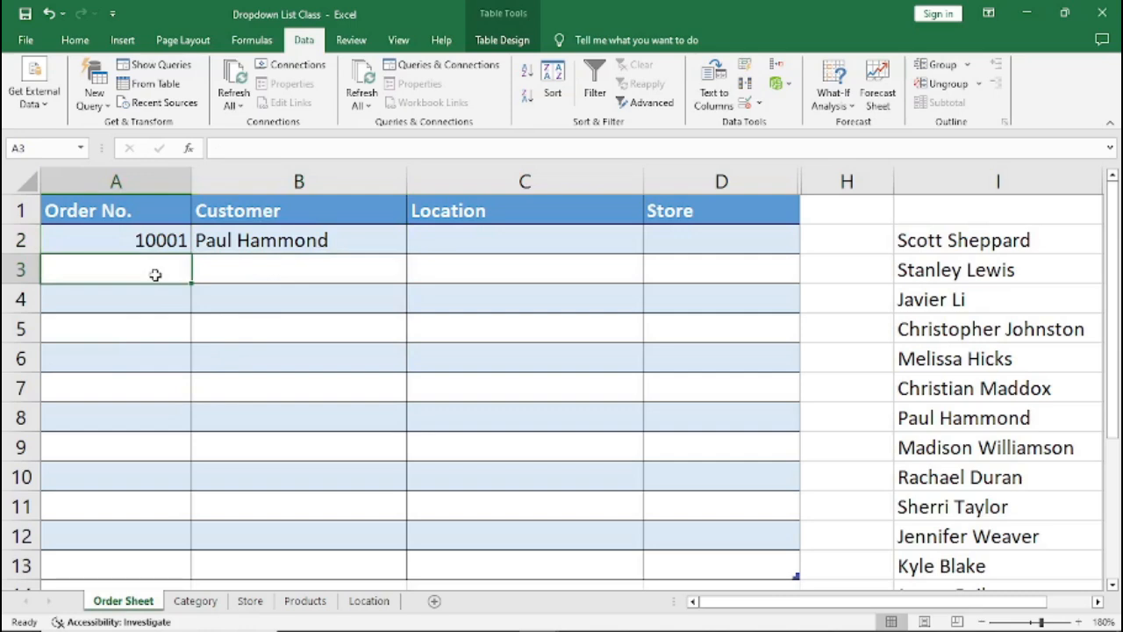
pyautogui.write('10002')
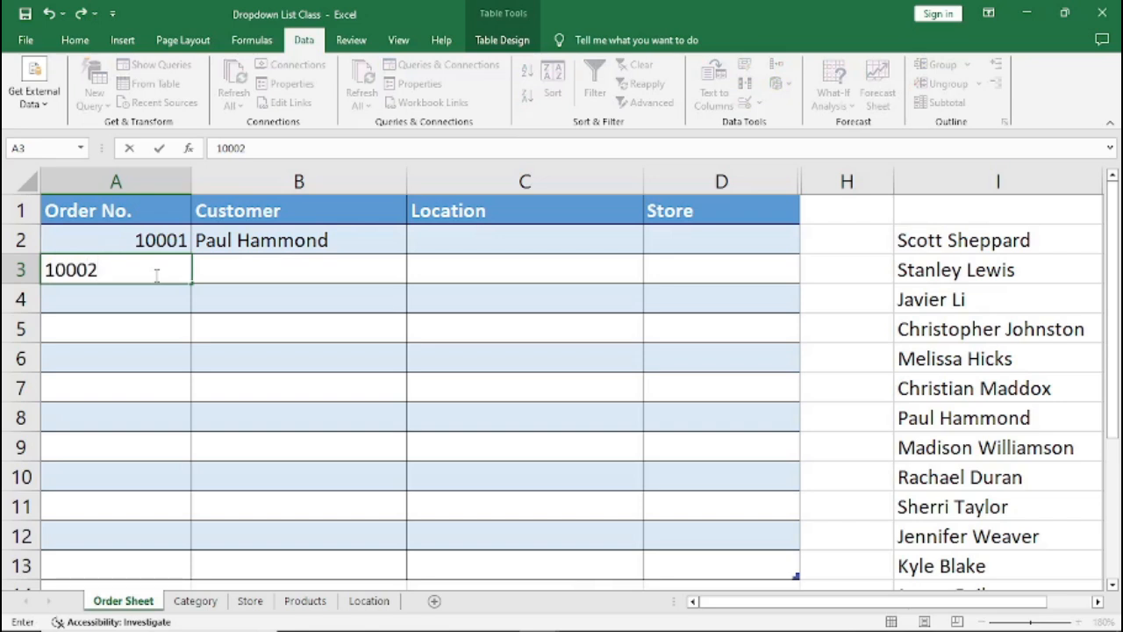
pyautogui.press('Tab')
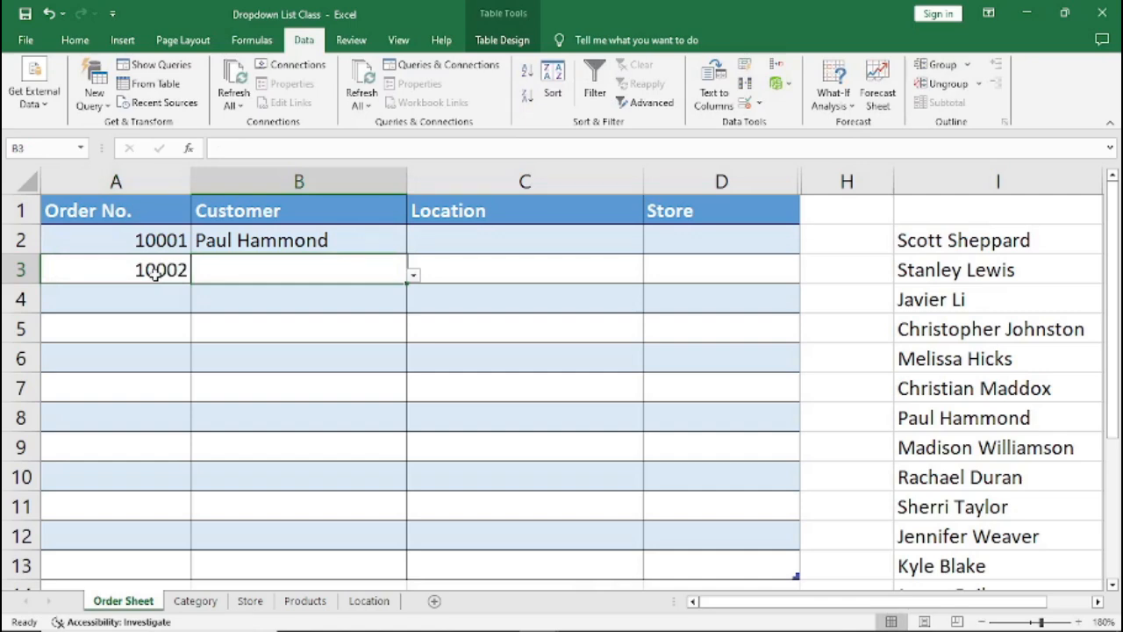
# Try to enter a partial customer name in B3 instead of choosing one from the list
pyautogui.write('r')
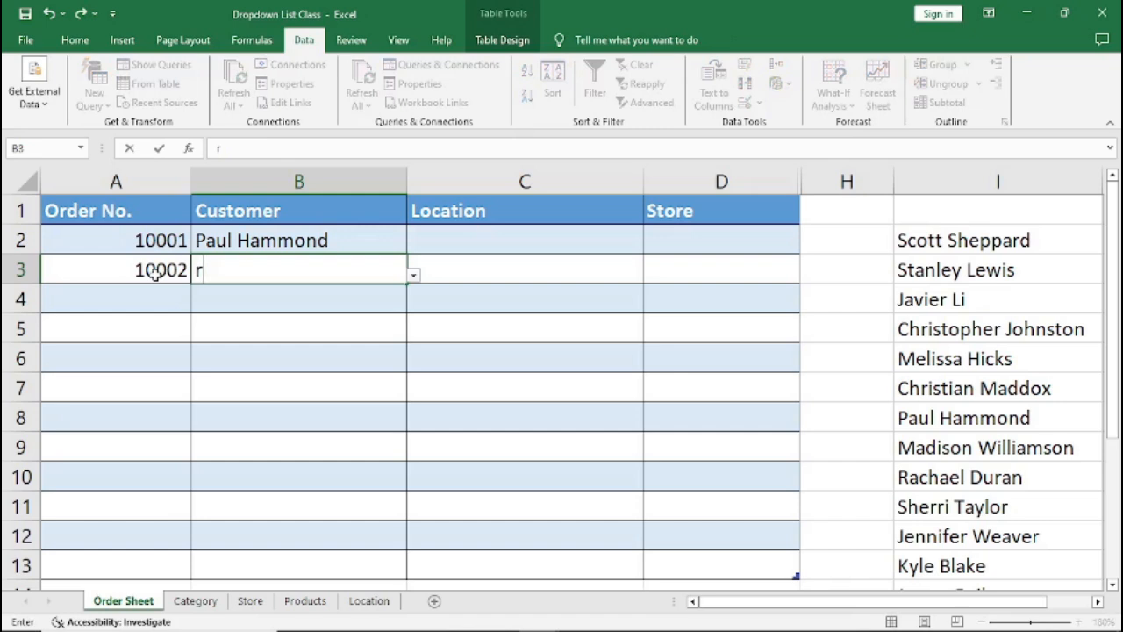
pyautogui.press('BackSpace')
pyautogui.write('RE')
pyautogui.press('BackSpace')
pyautogui.write('A')
pyautogui.write('CH')
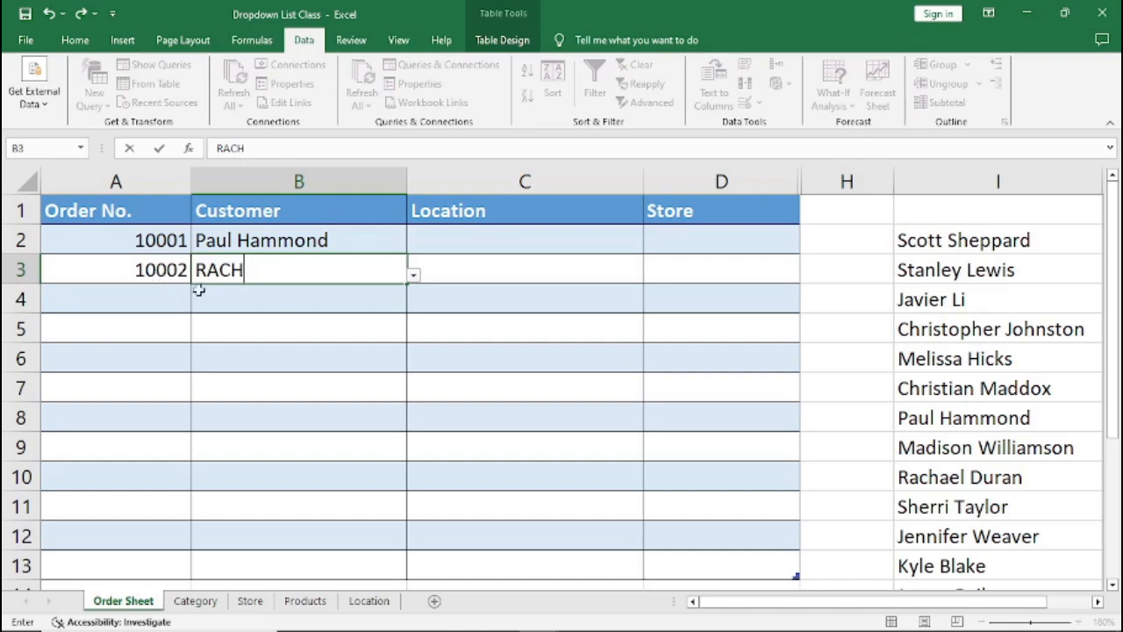
pyautogui.click(274, 292)
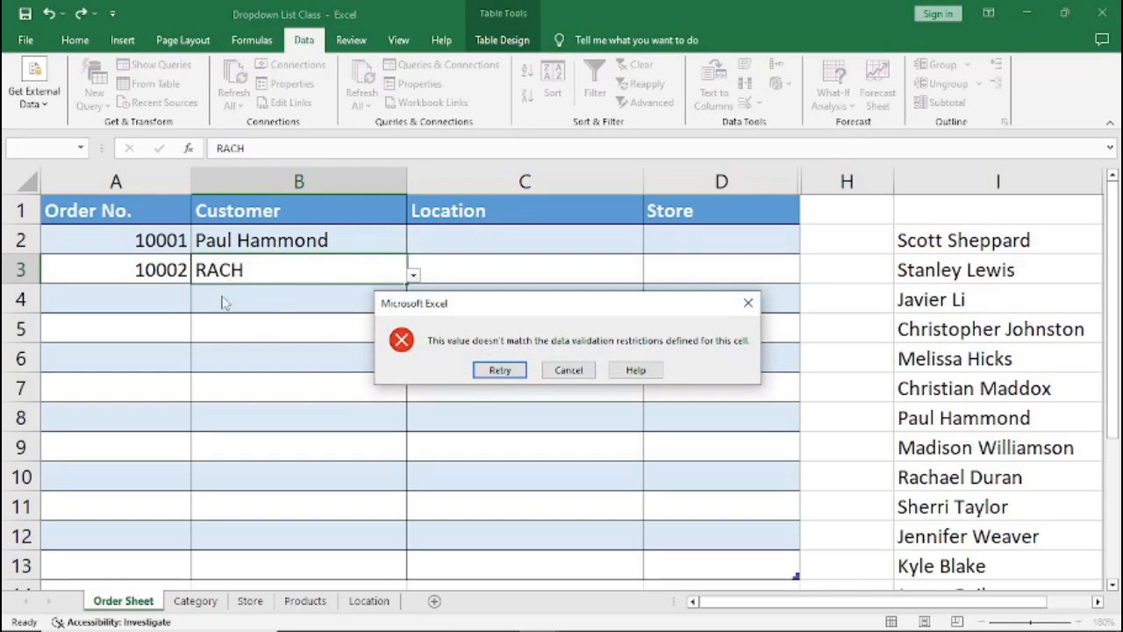
pyautogui.click(748, 303)
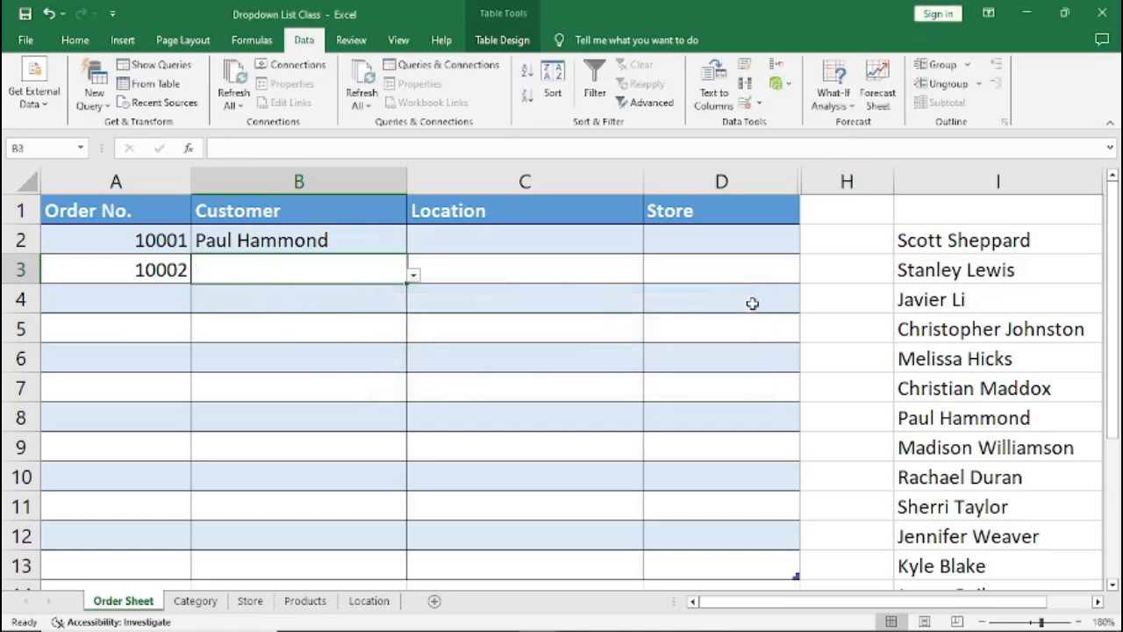
# Choose the customer listed in I10 from the dropdown list in B3
pyautogui.click(414, 277)
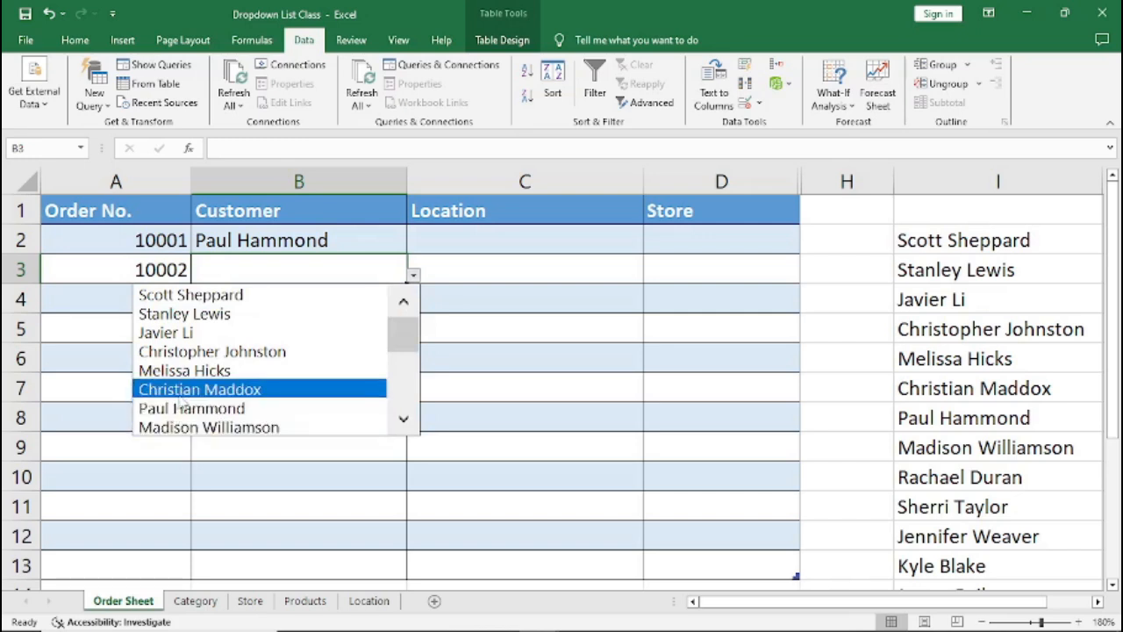
pyautogui.click(404, 423)
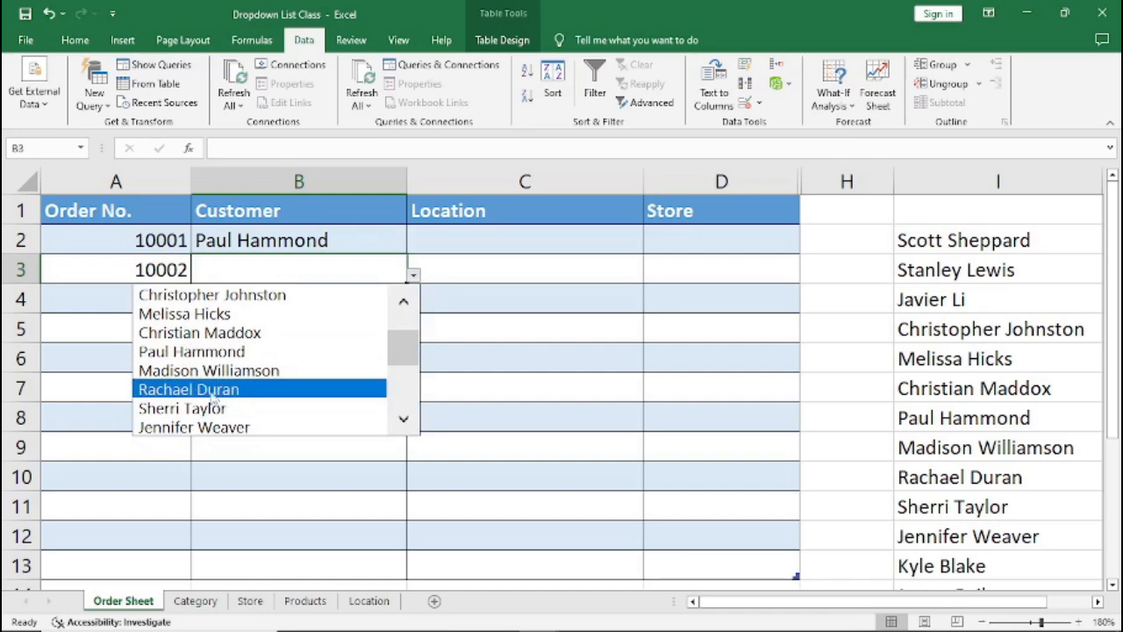
pyautogui.click(189, 390)
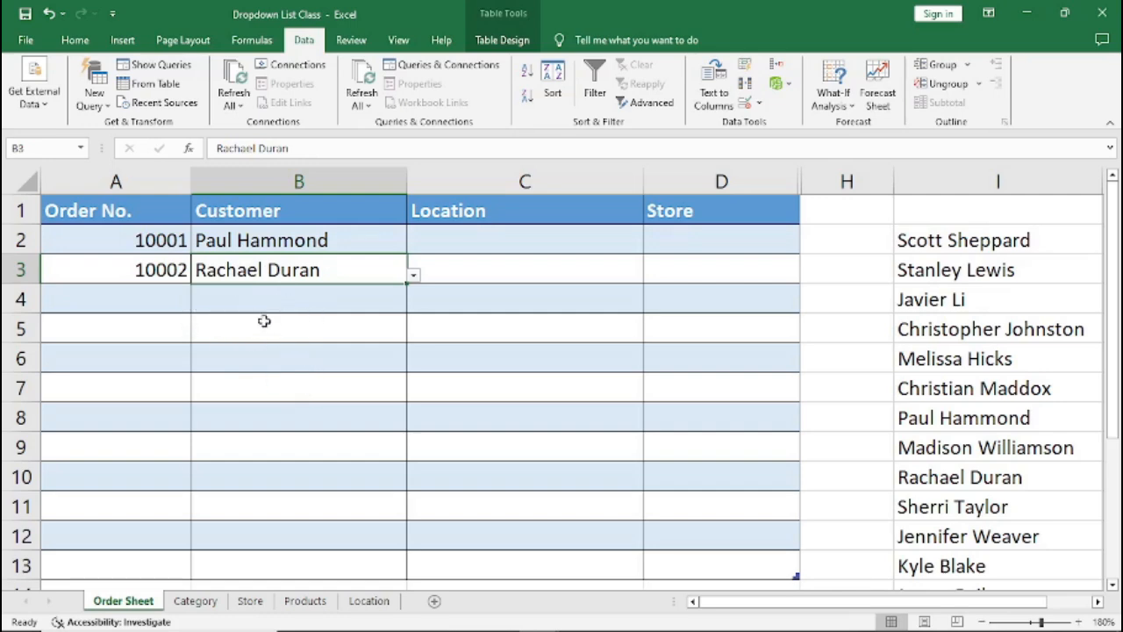
pyautogui.click(161, 306)
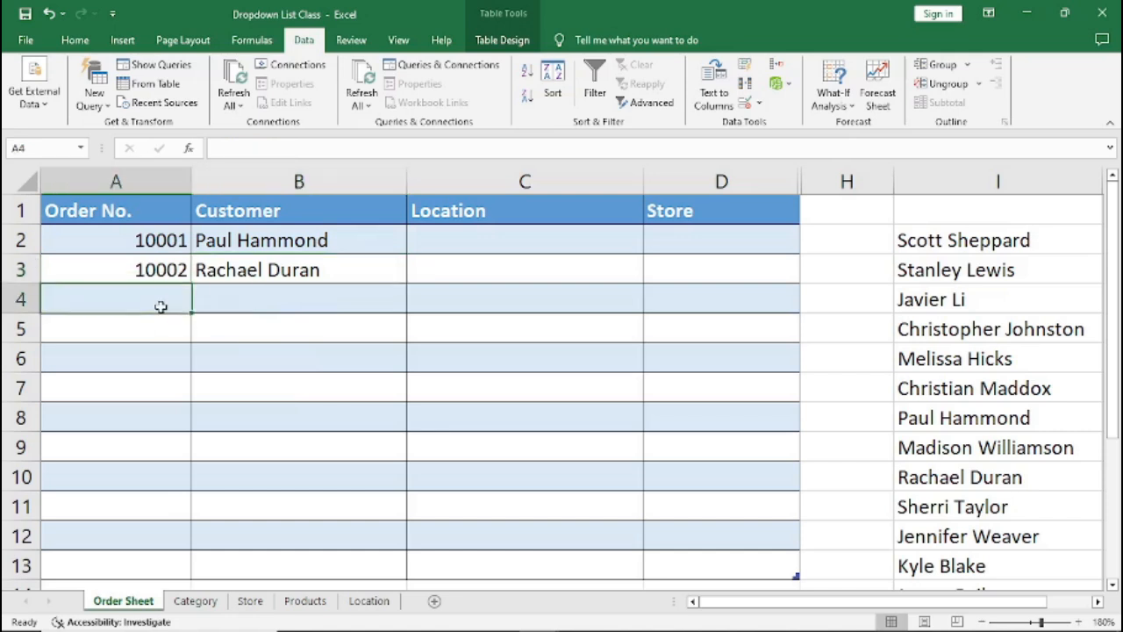
# Enter the third order number in A4 and choose the customer listed in I11 from the dropdown list in B4
pyautogui.write('1')
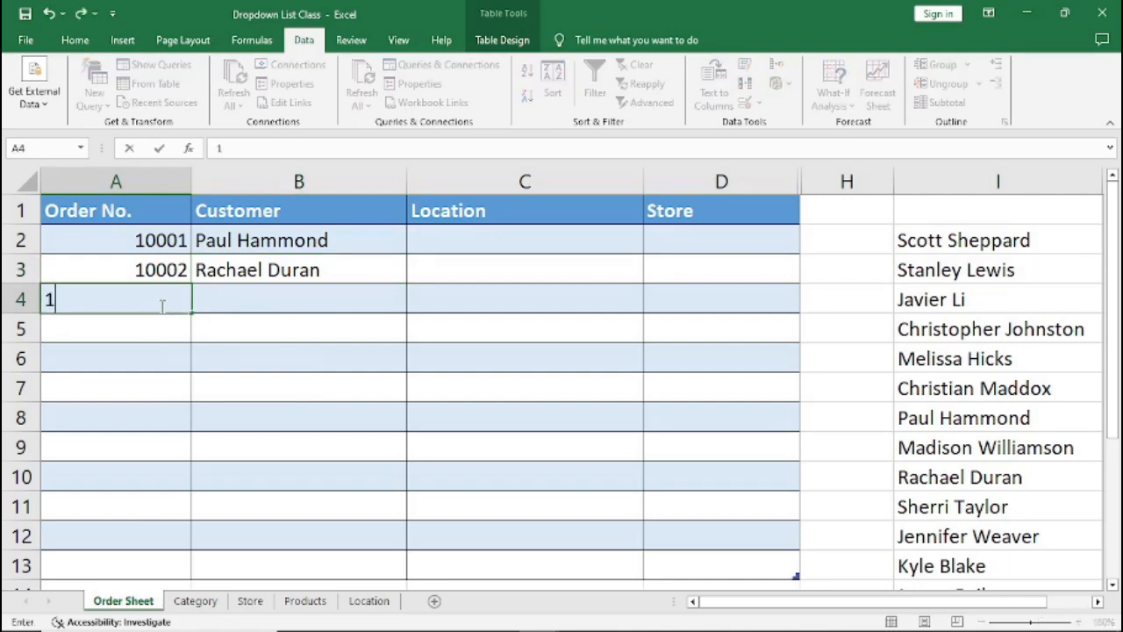
pyautogui.write('0003')
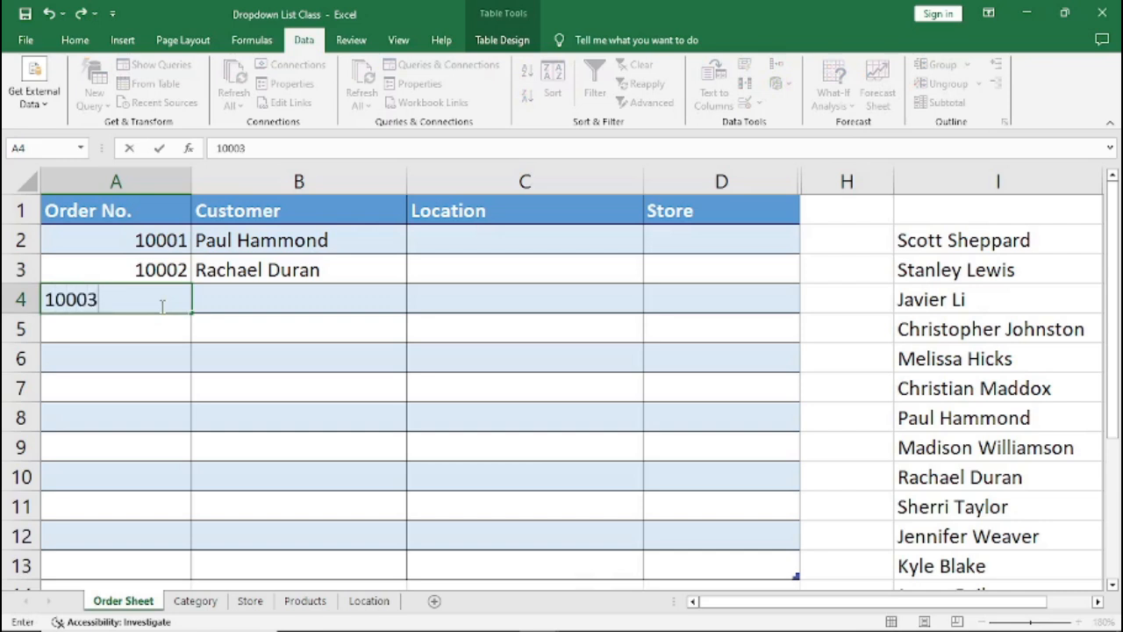
pyautogui.press('Tab')
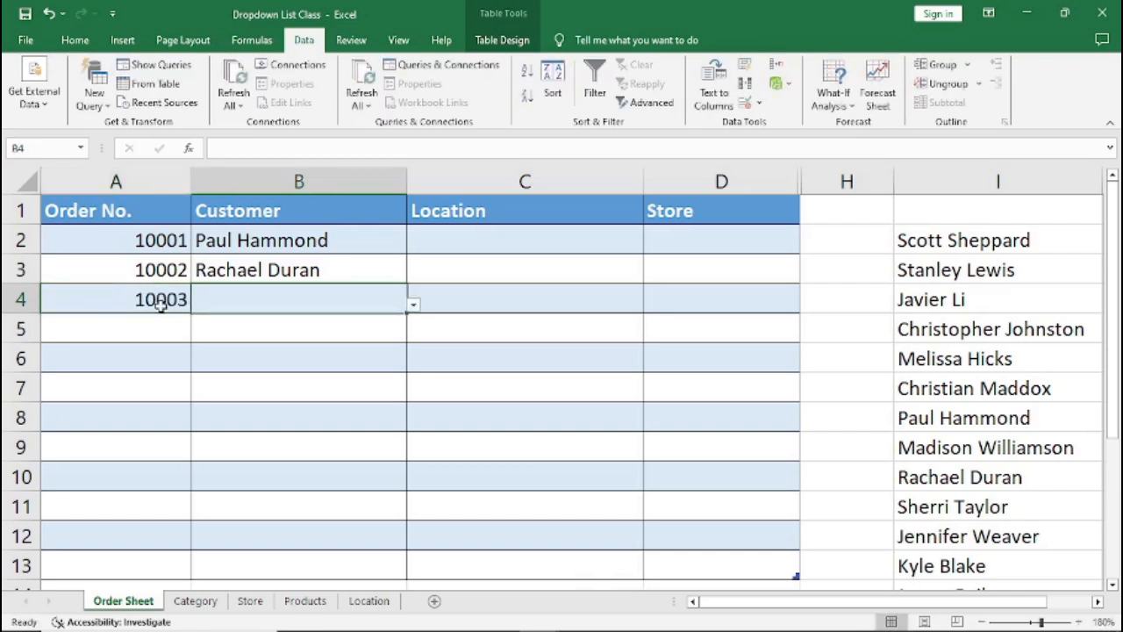
pyautogui.click(412, 304)
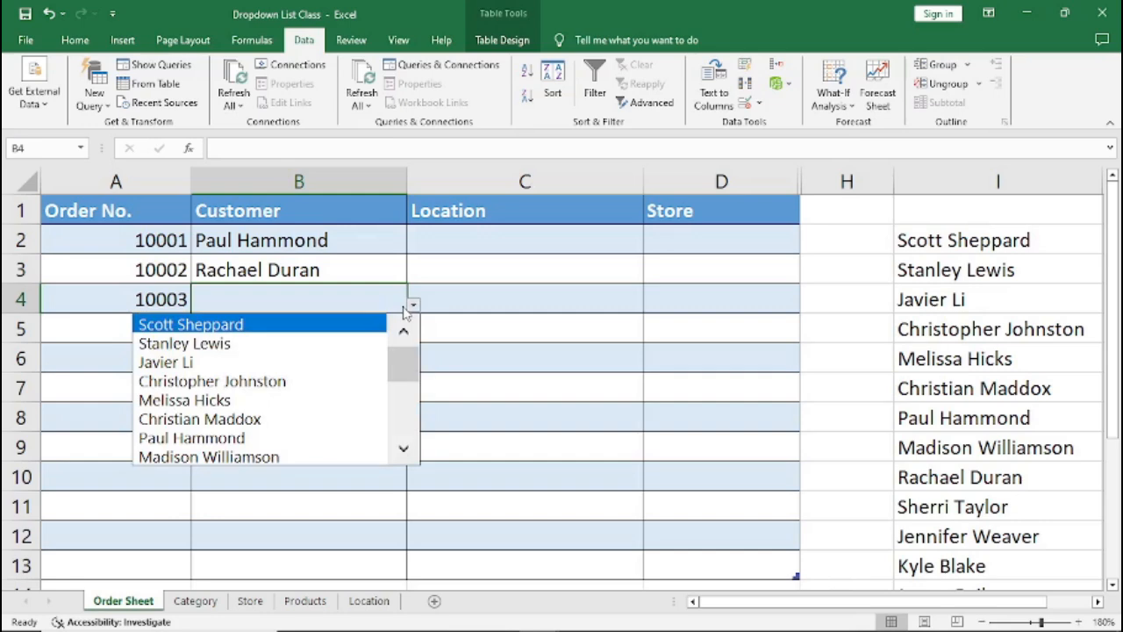
pyautogui.click(414, 456)
pyautogui.click(414, 456)
pyautogui.click(415, 457)
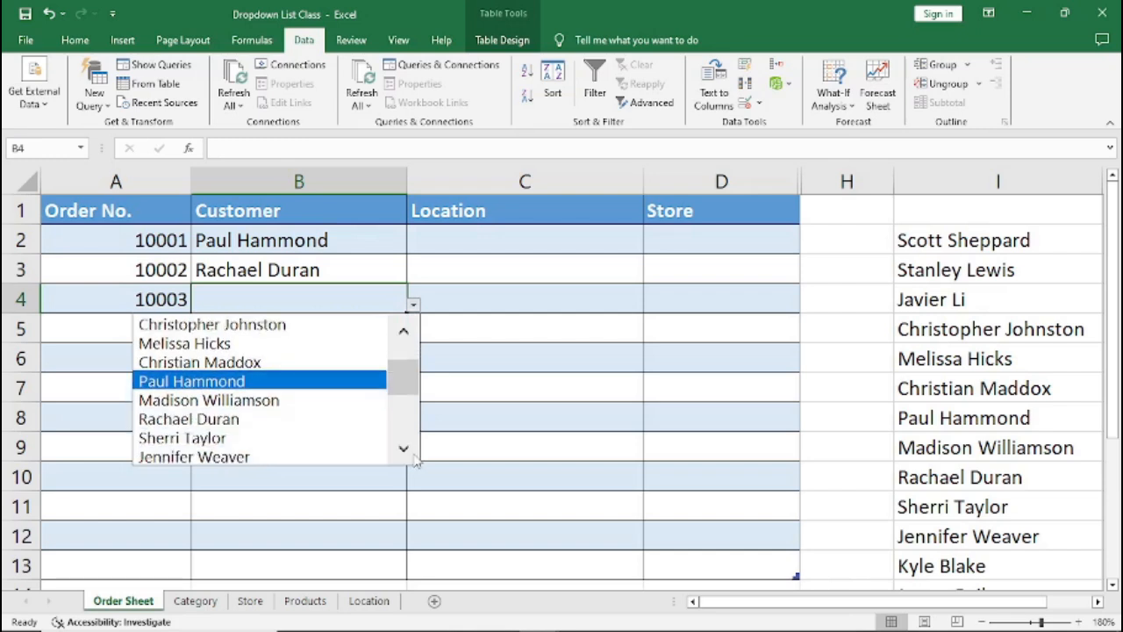
pyautogui.click(191, 438)
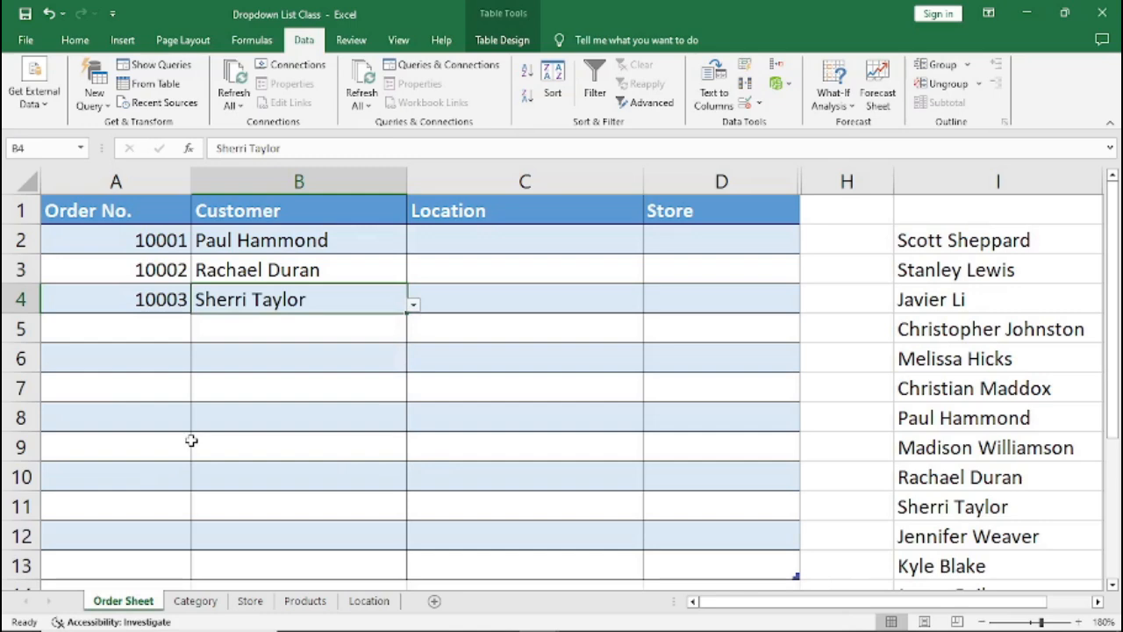
# Enter the fourth order number in A5 and choose the customer listed in I16 from the dropdown list in B5
pyautogui.click(154, 328)
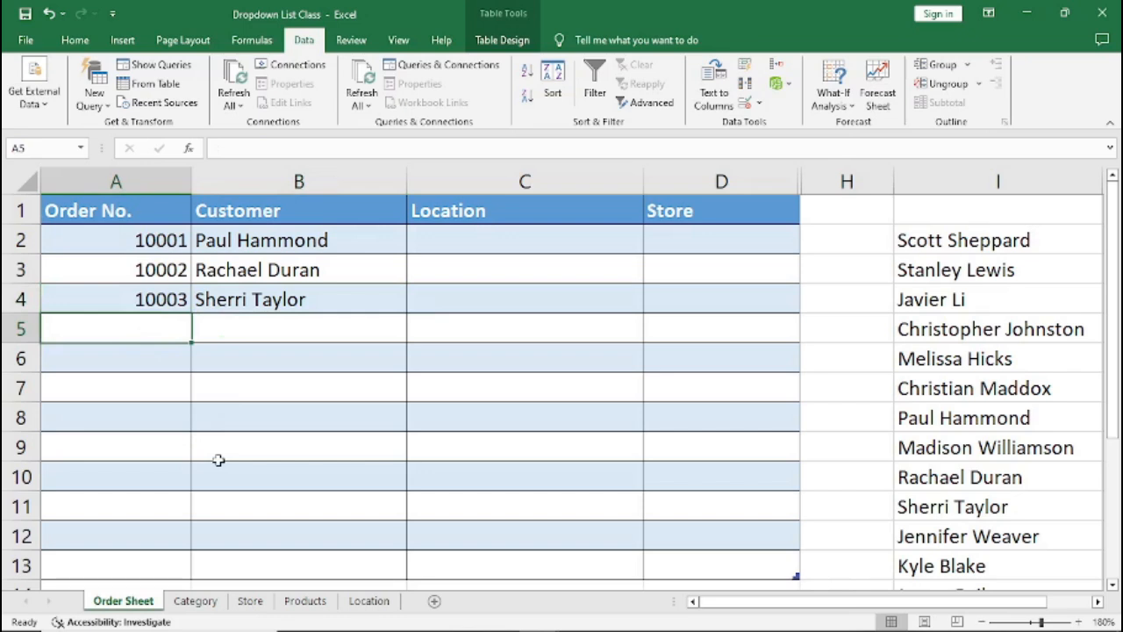
pyautogui.write('10004')
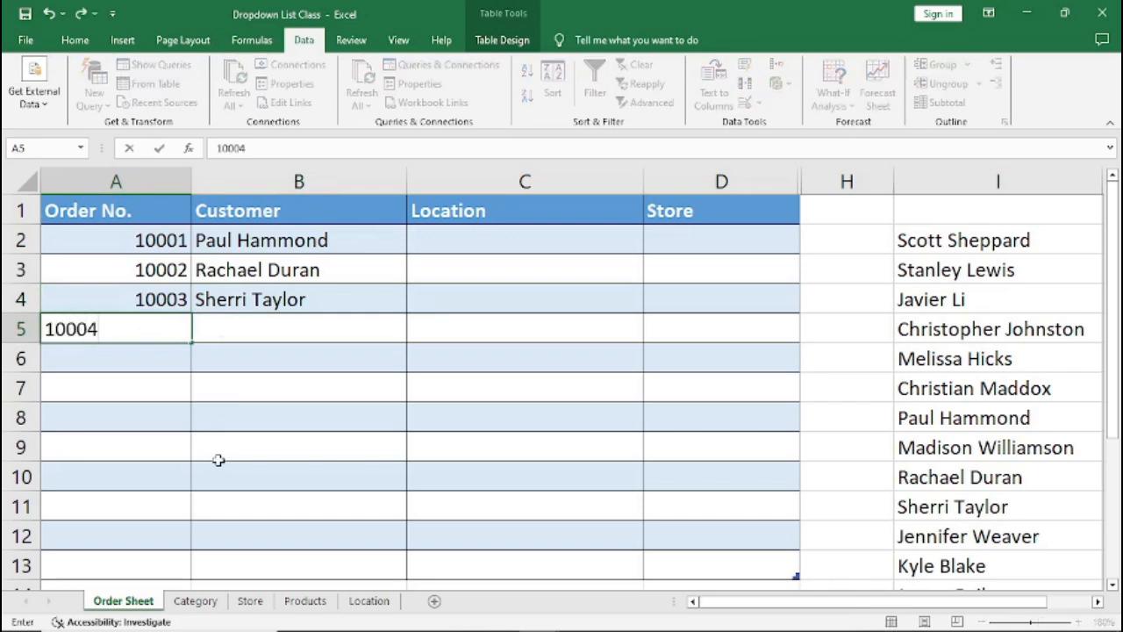
pyautogui.click(295, 329)
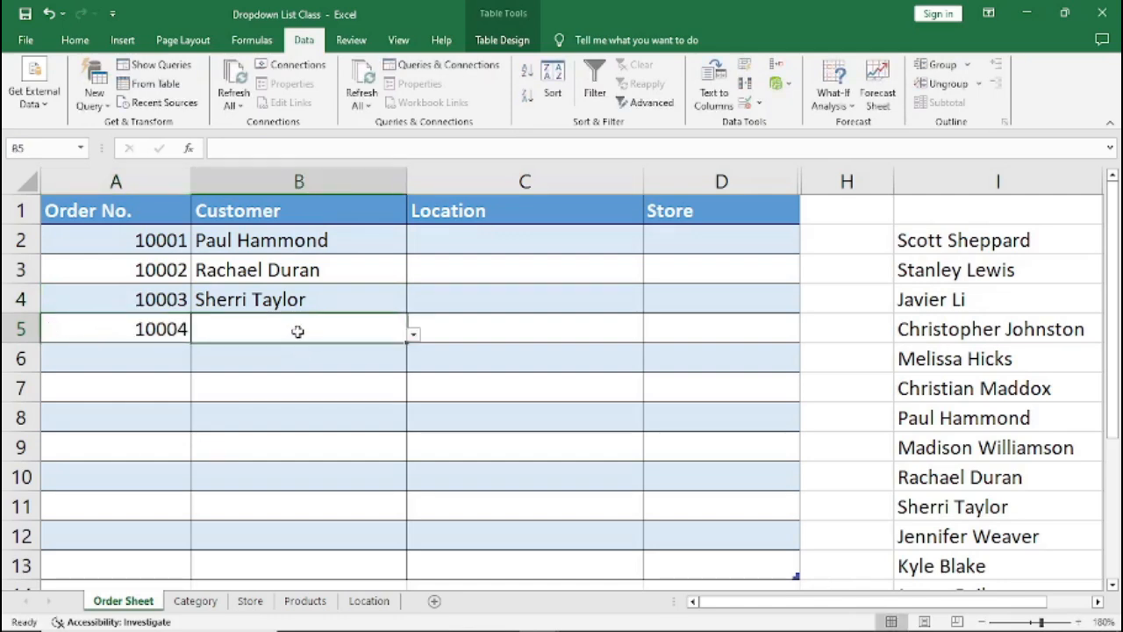
pyautogui.click(412, 334)
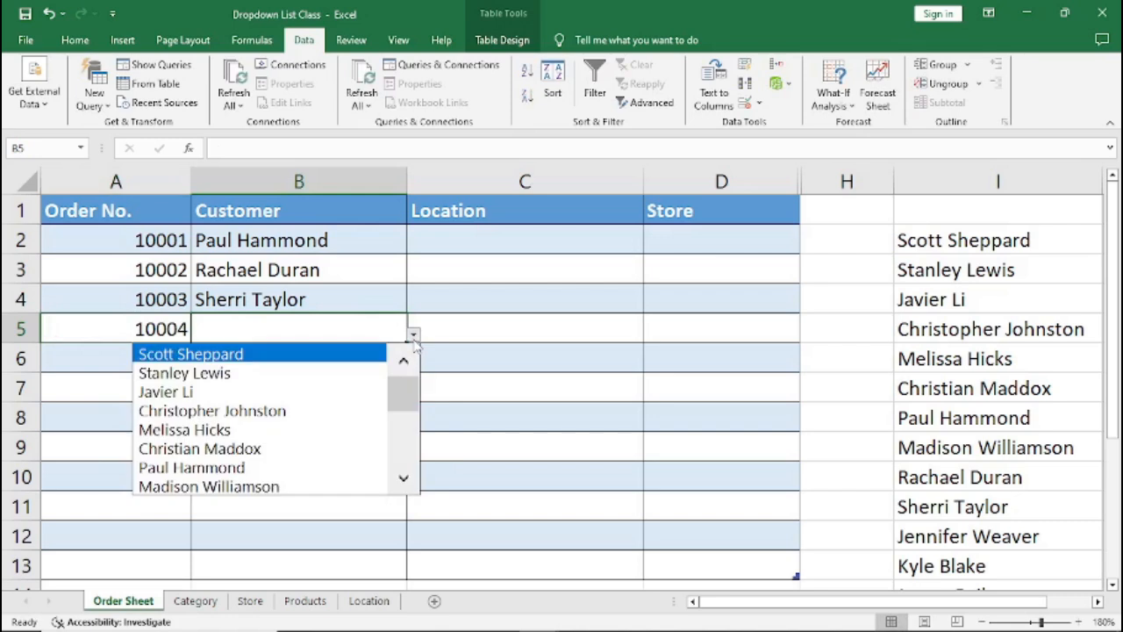
pyautogui.click(404, 481)
pyautogui.click(403, 483)
pyautogui.click(403, 482)
pyautogui.click(403, 483)
pyautogui.click(403, 482)
pyautogui.click(404, 482)
pyautogui.click(404, 482)
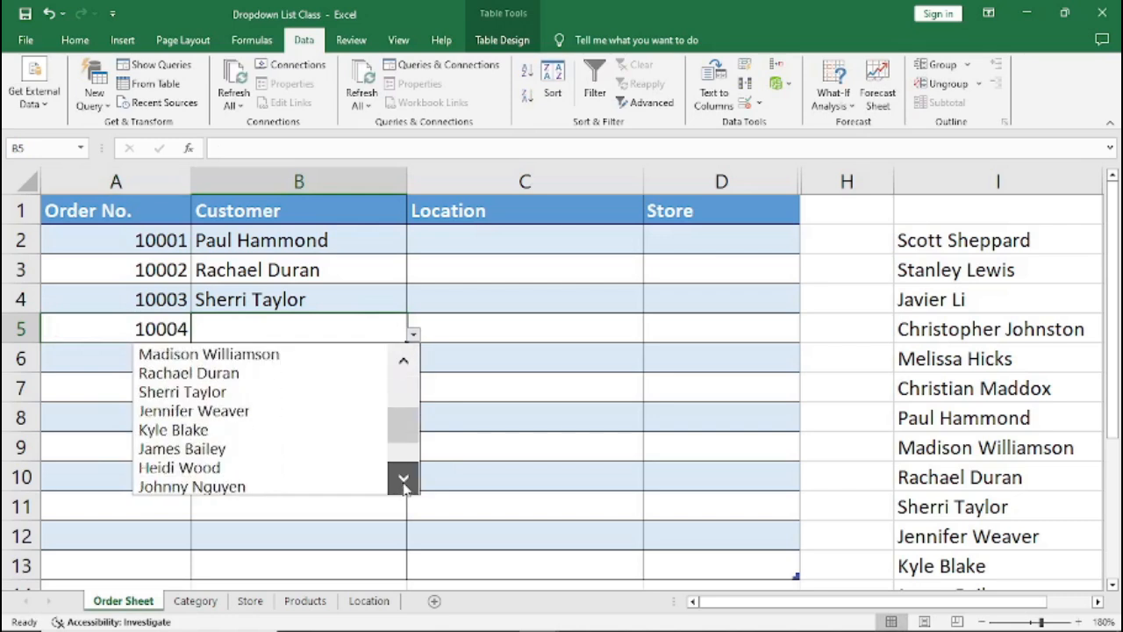
pyautogui.click(222, 487)
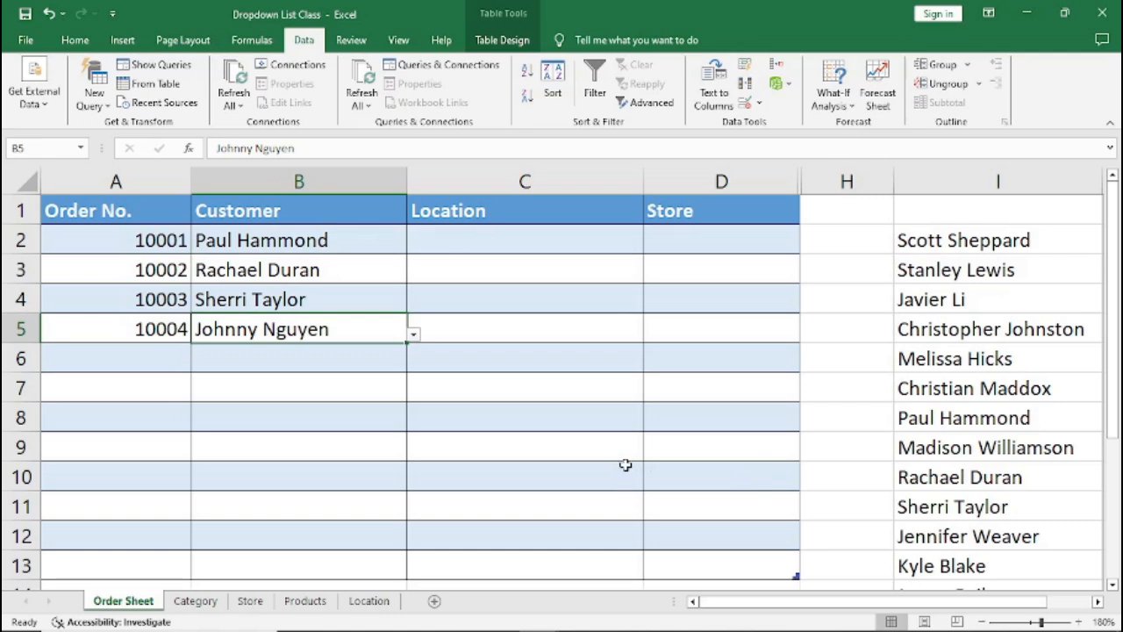
# Undo all the test order numbers and customer choices entered in rows 2 to 5
pyautogui.hotkey('ctrl', 'z')
pyautogui.hotkey('ctrl', 'z')
pyautogui.hotkey('ctrl', 'z')
pyautogui.hotkey('ctrl', 'z')
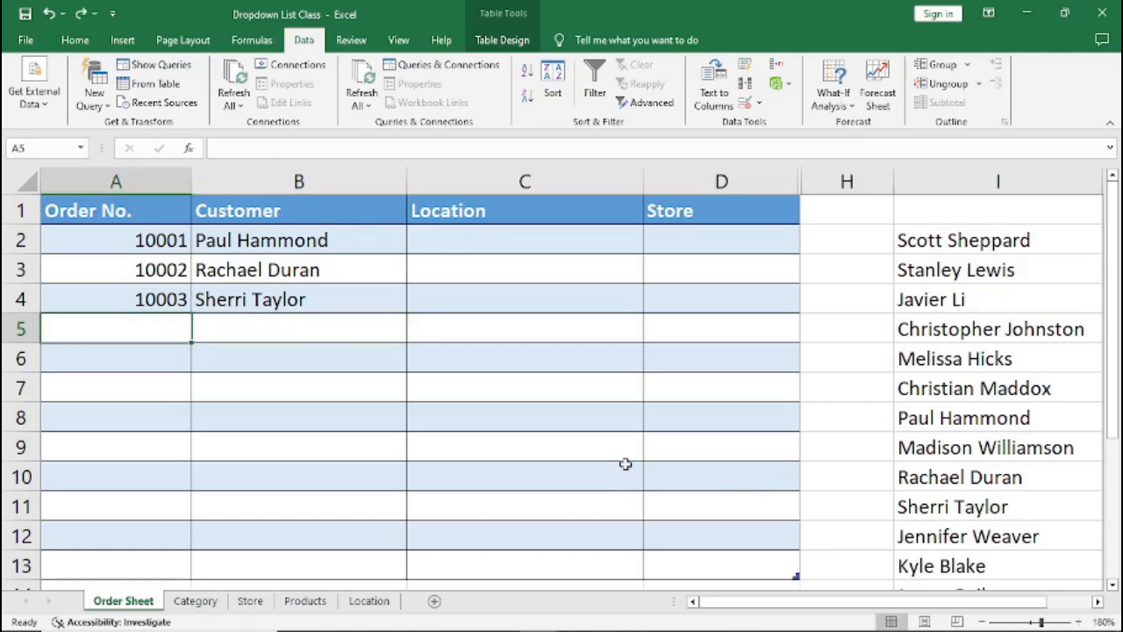
pyautogui.hotkey('ctrl', 'z')
pyautogui.hotkey('ctrl', 'z')
pyautogui.hotkey('ctrl', 'z')
pyautogui.hotkey('ctrl', 'z')
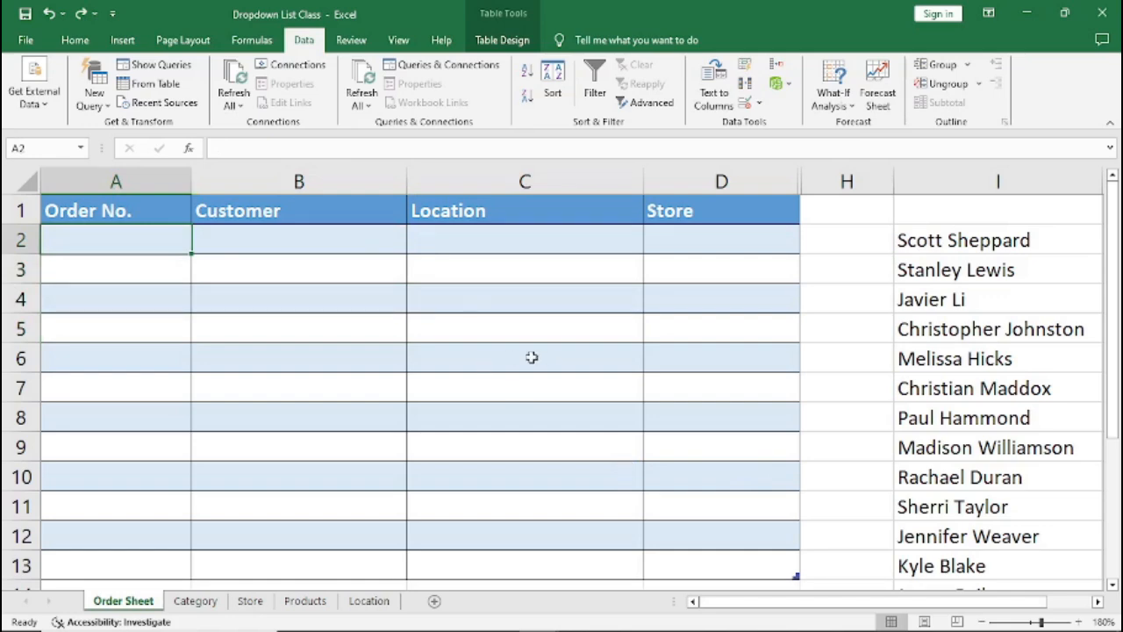
# Undo the data validation on the Customer column and check cells B2, B3 and B5 for a dropdown arrow
pyautogui.click(314, 242)
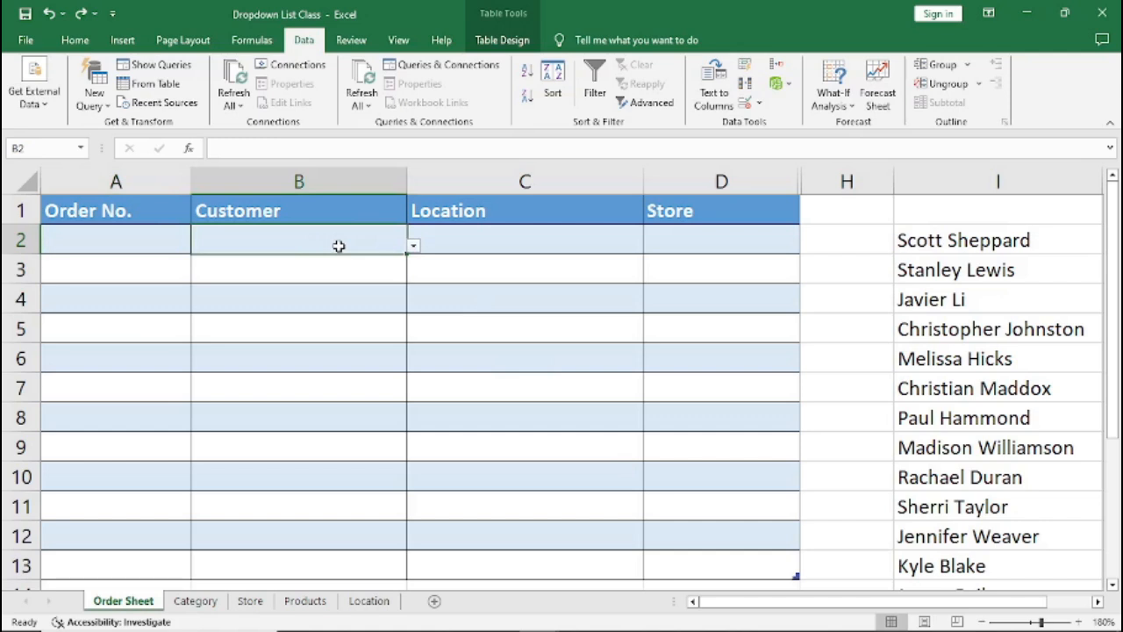
pyautogui.hotkey('ctrl', 'z')
pyautogui.click(266, 283)
pyautogui.click(286, 245)
pyautogui.click(258, 282)
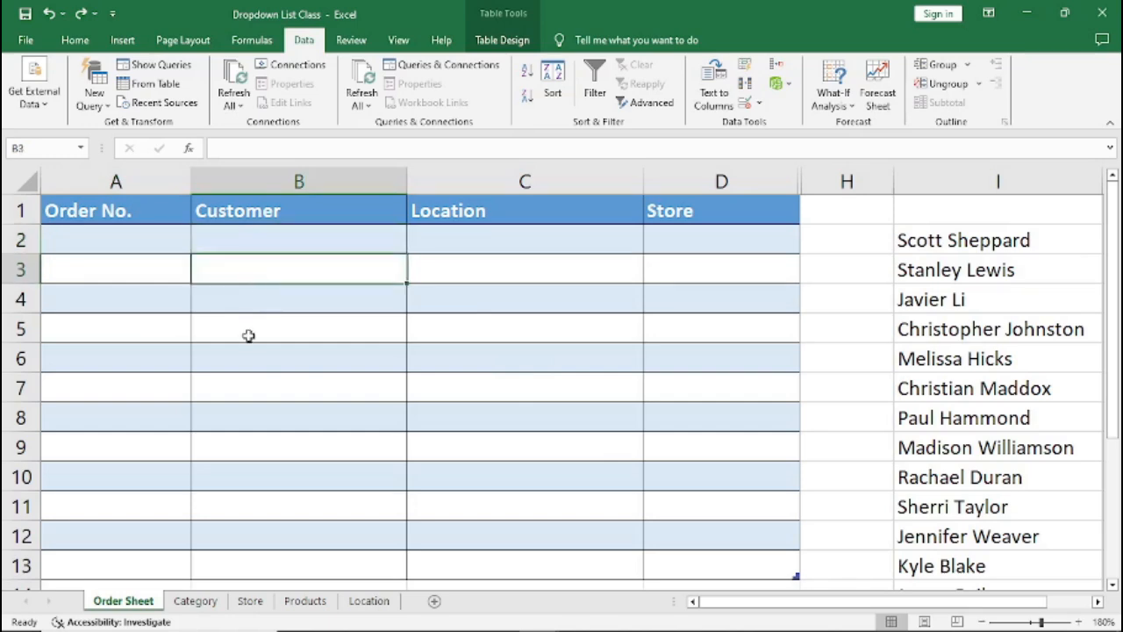
pyautogui.click(248, 337)
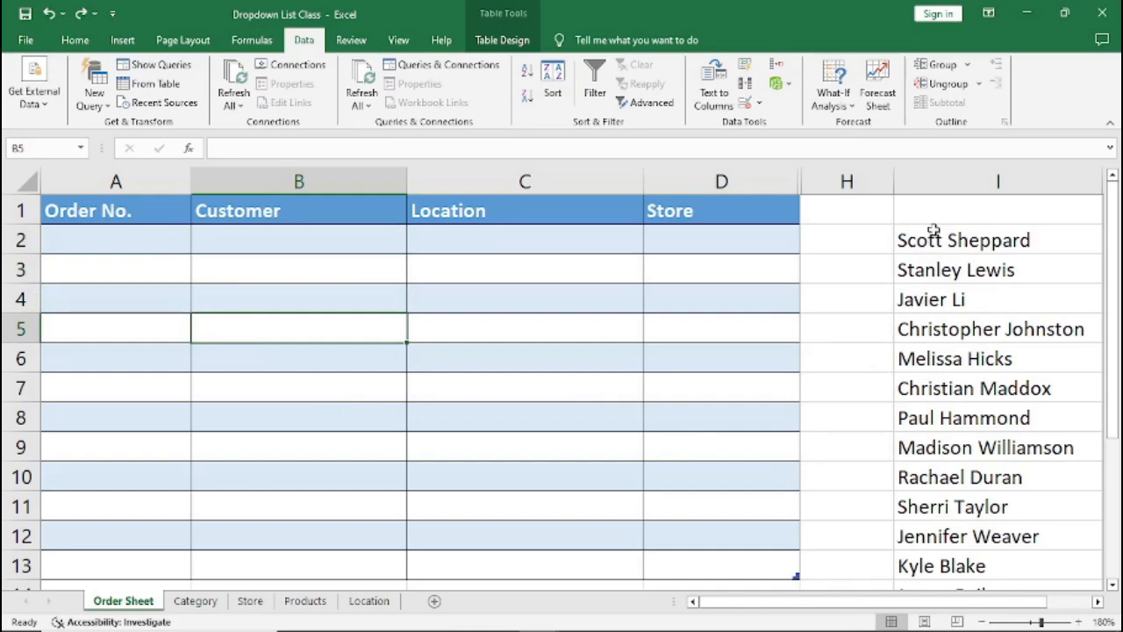
# Move the customer names from I2:I20 on the Order Sheet to A1 of a new worksheet
pyautogui.moveTo(934, 236); pyautogui.dragTo(954, 566)
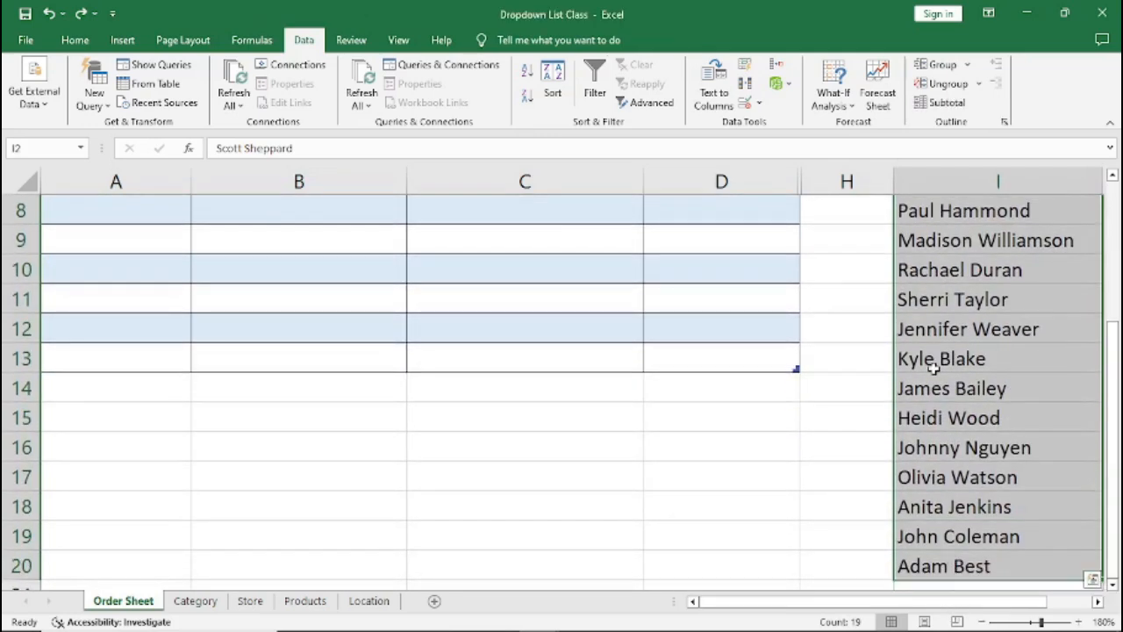
pyautogui.rightClick(933, 368)
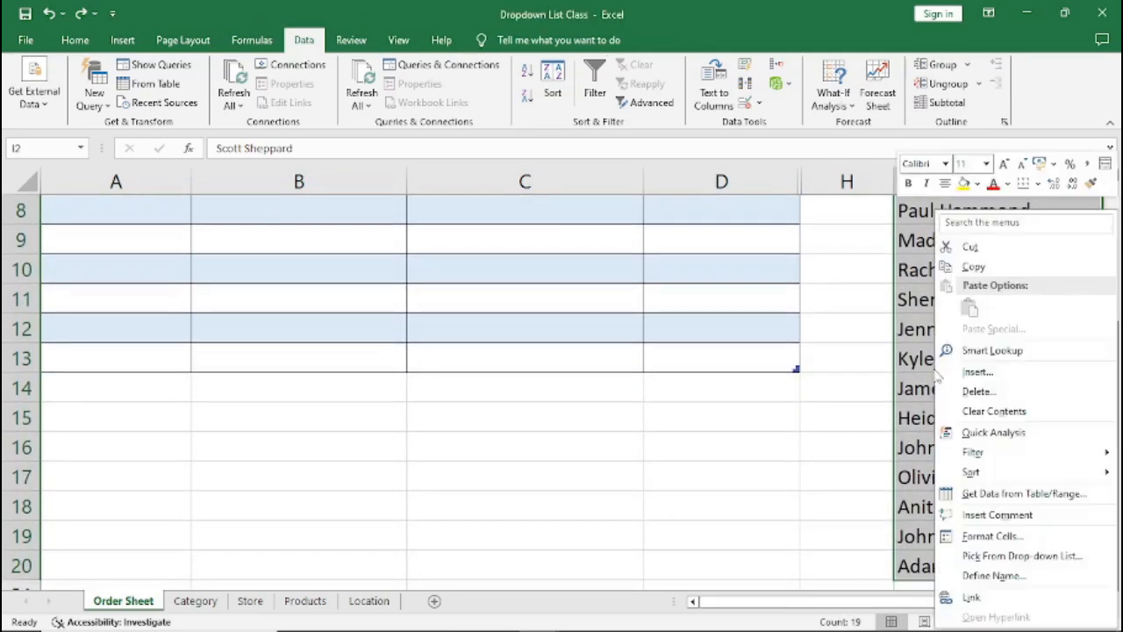
pyautogui.click(971, 248)
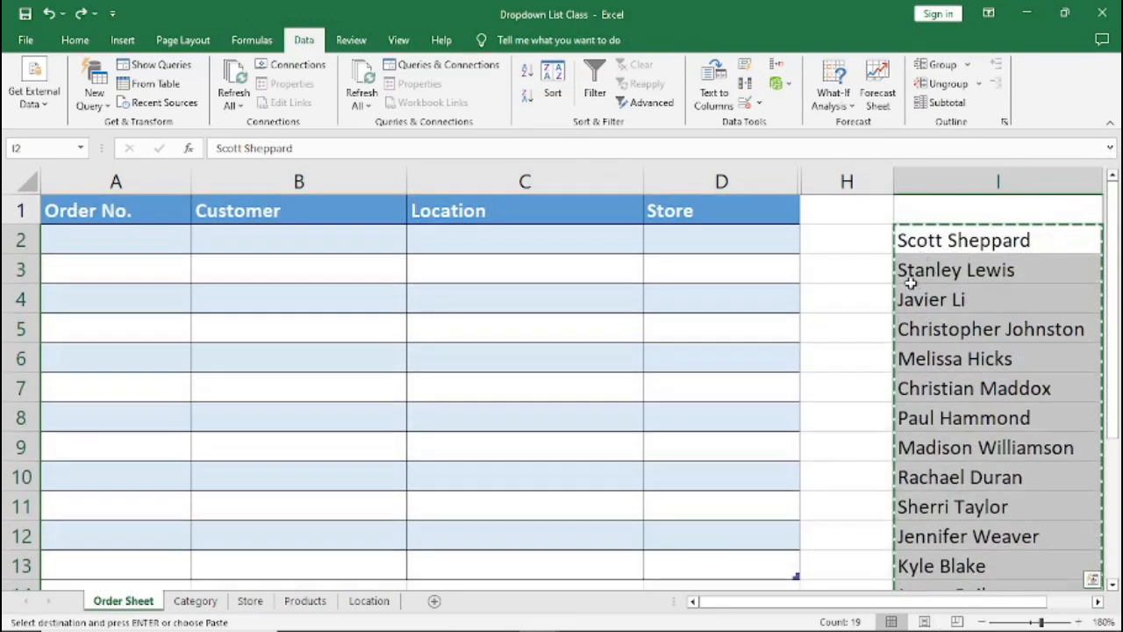
pyautogui.click(435, 602)
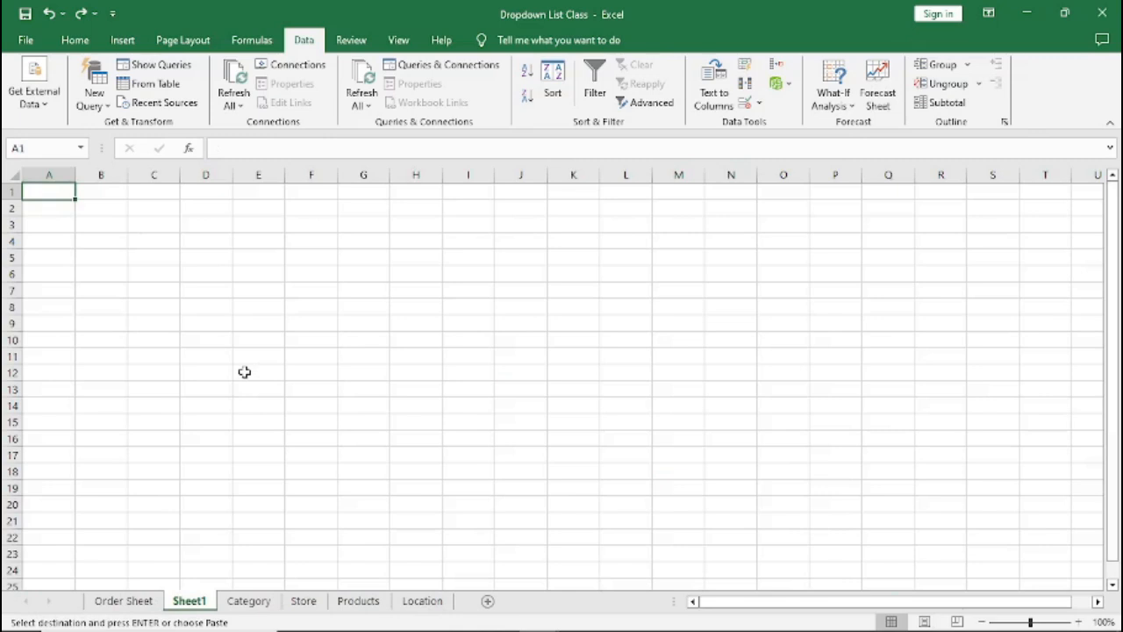
pyautogui.hotkey('ctrl', 'v')
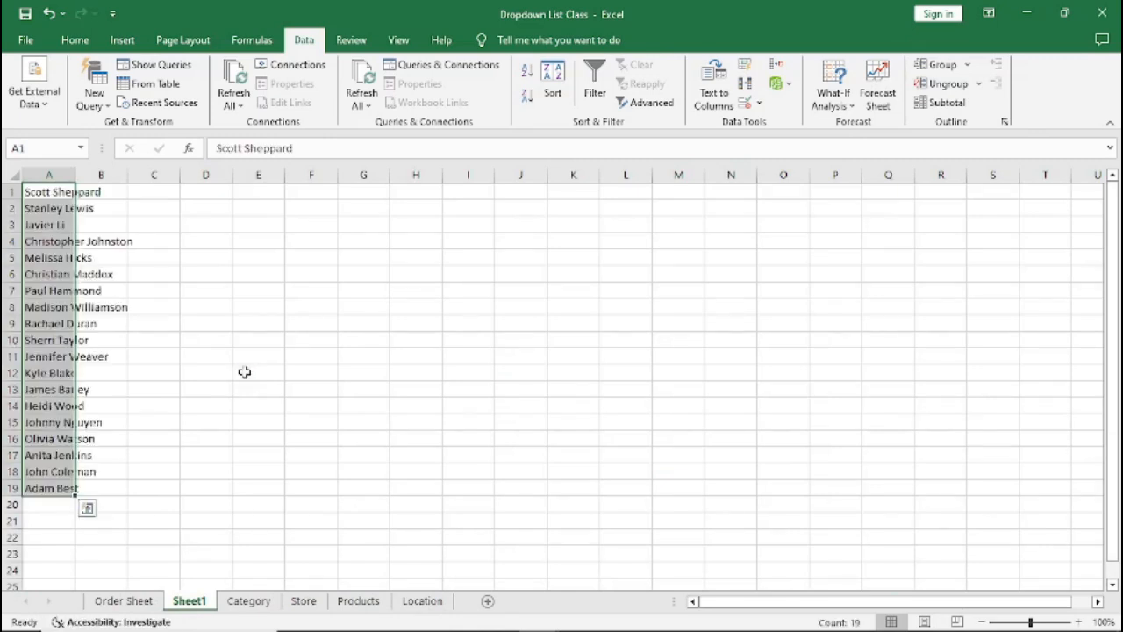
# Autofit the width of column A on Sheet1 to the customer names
pyautogui.doubleClick(74, 172)
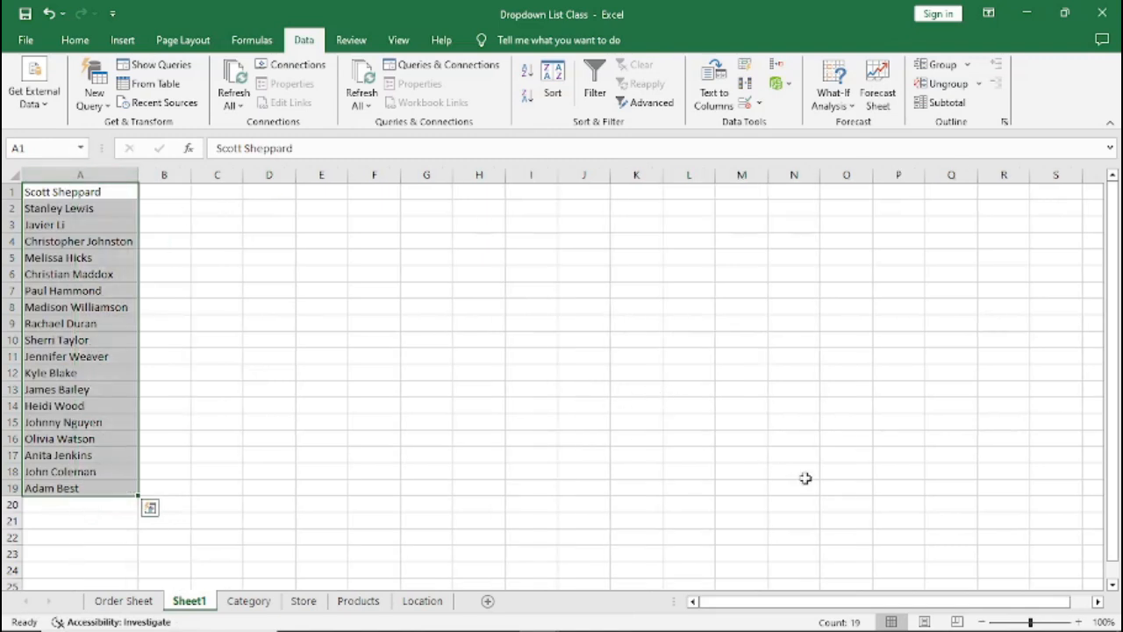
pyautogui.click(1081, 621)
pyautogui.click(1081, 621)
pyautogui.click(1081, 622)
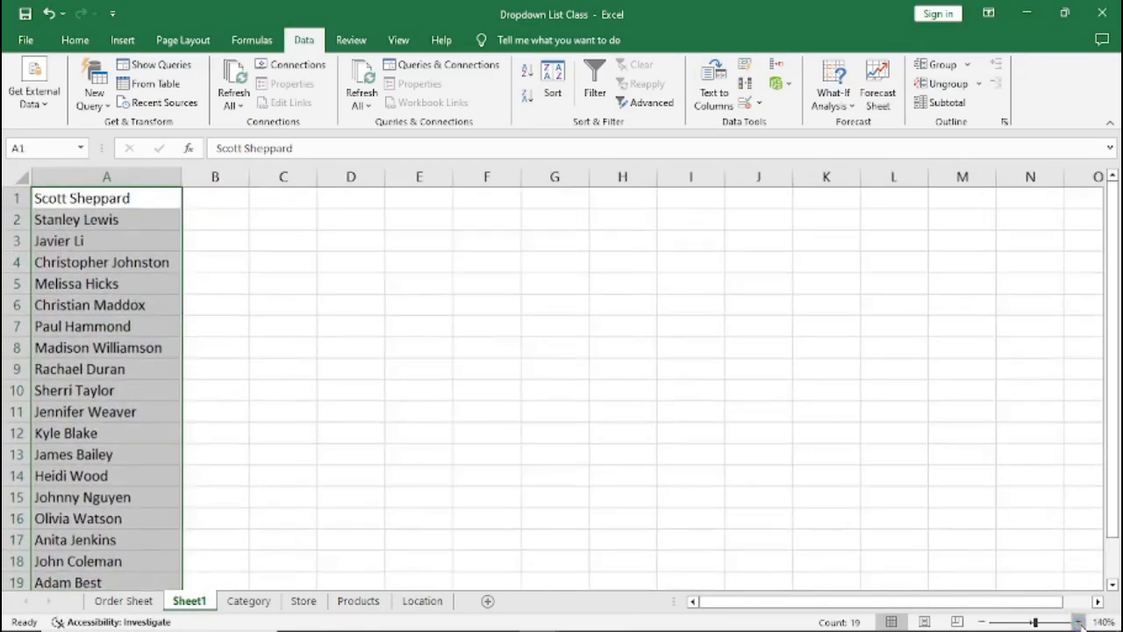
pyautogui.click(1081, 621)
pyautogui.click(1081, 621)
pyautogui.click(1081, 621)
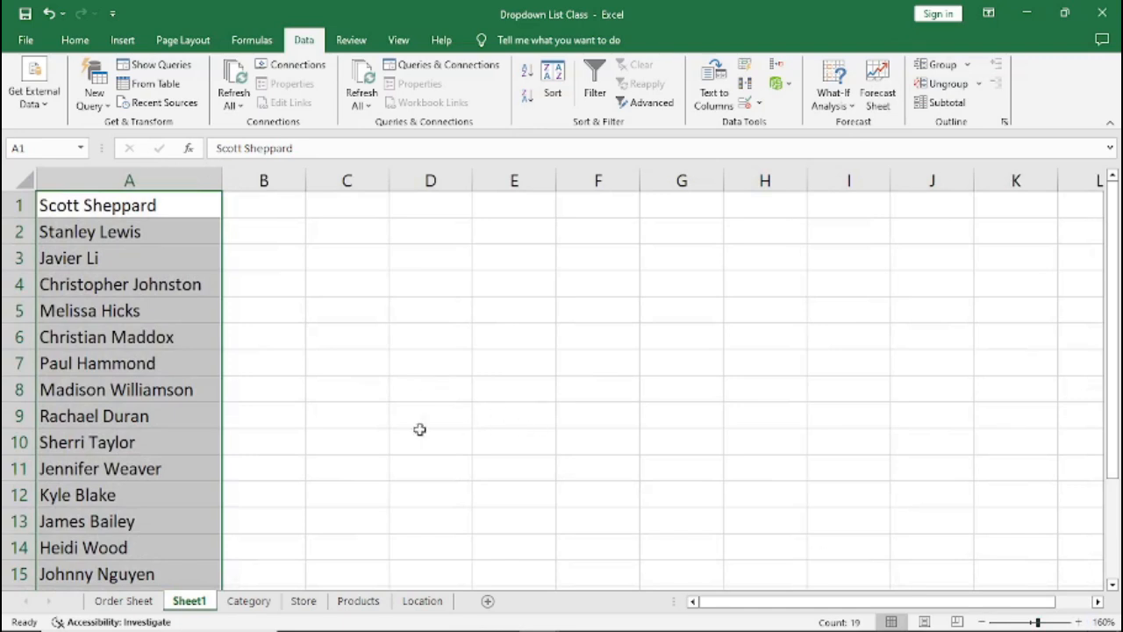
pyautogui.click(153, 416)
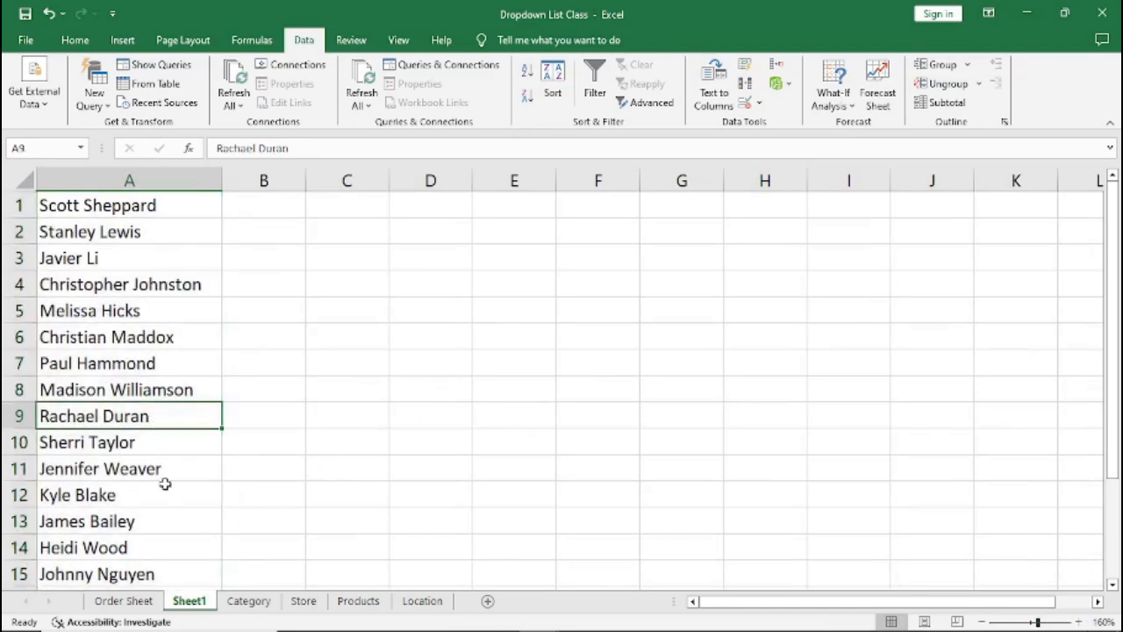
# Apply all borders to the empty range D4:F8 on Sheet1
pyautogui.click(123, 600)
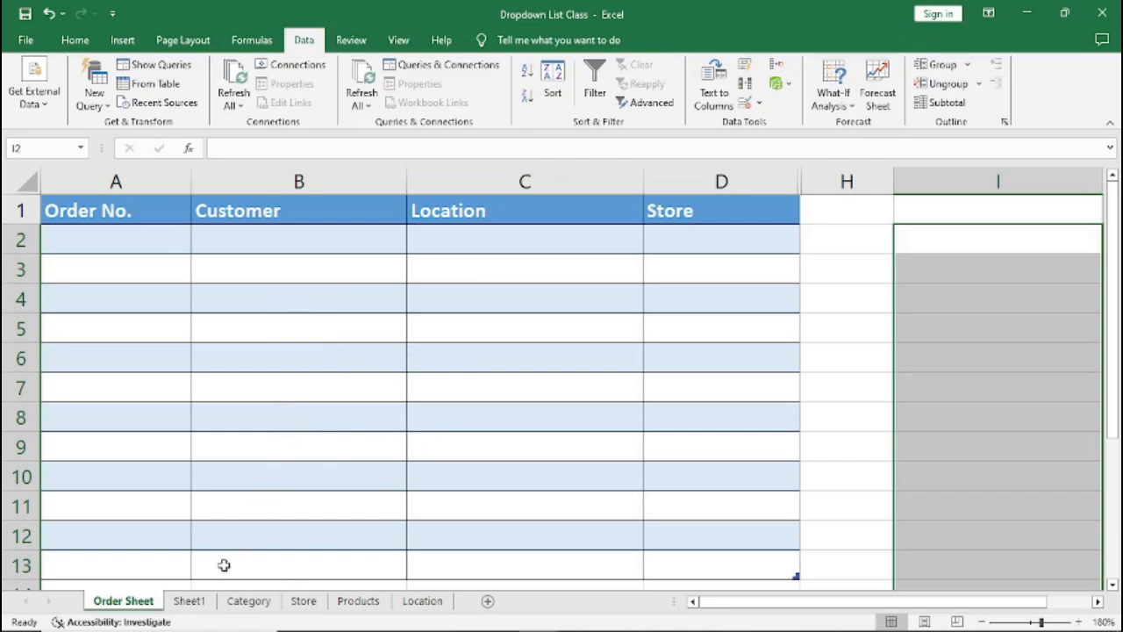
pyautogui.click(190, 601)
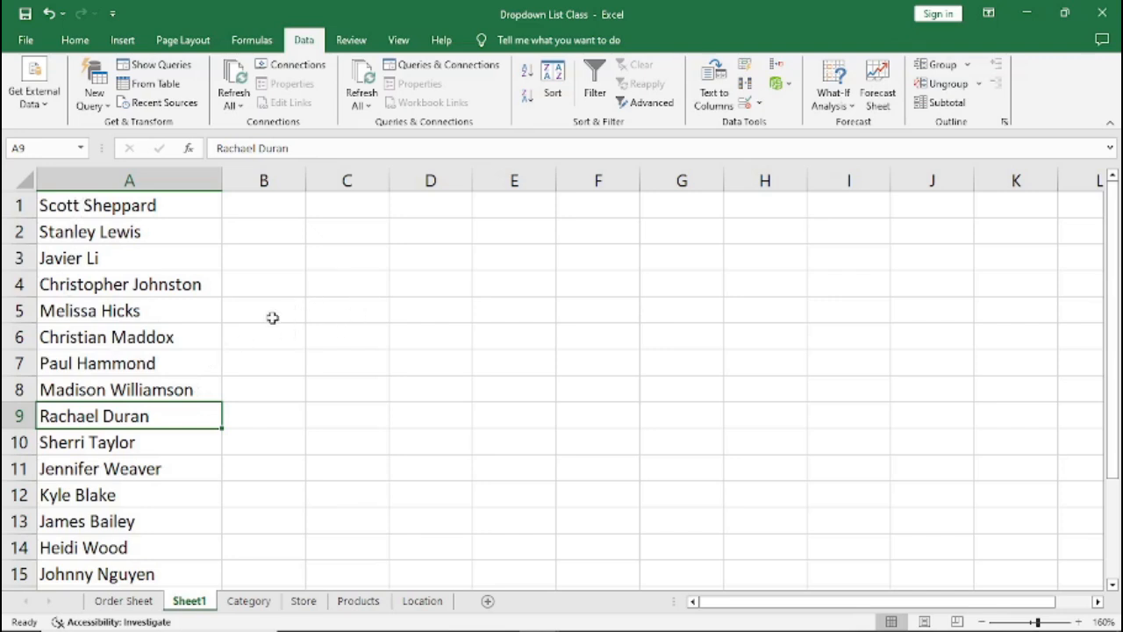
pyautogui.click(419, 285)
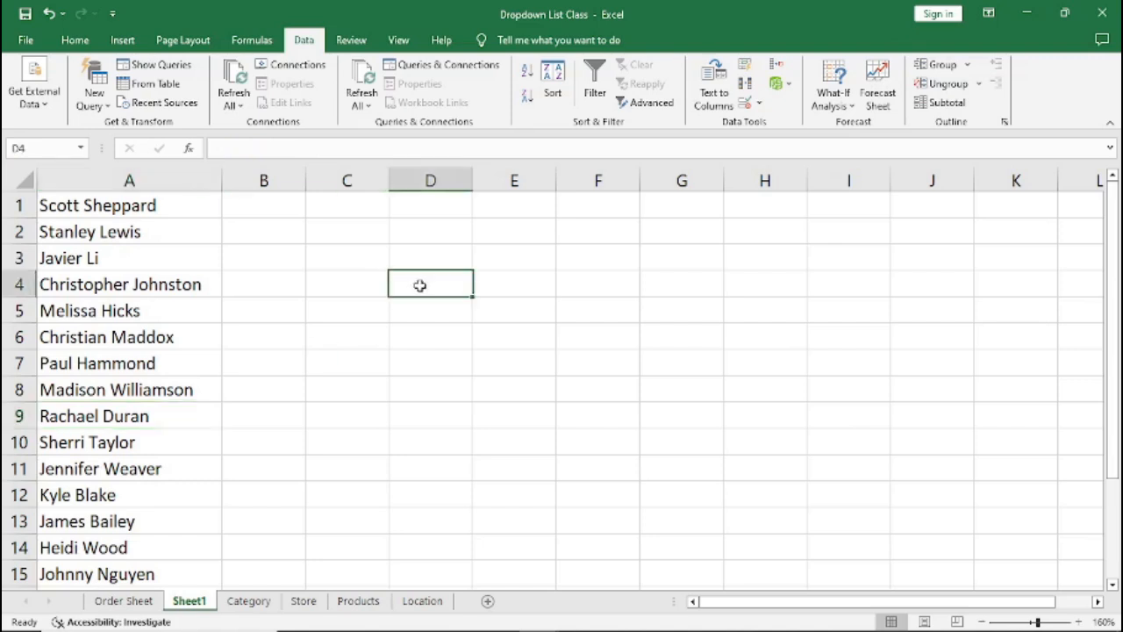
pyautogui.moveTo(424, 290); pyautogui.dragTo(574, 384)
pyautogui.rightClick(509, 349)
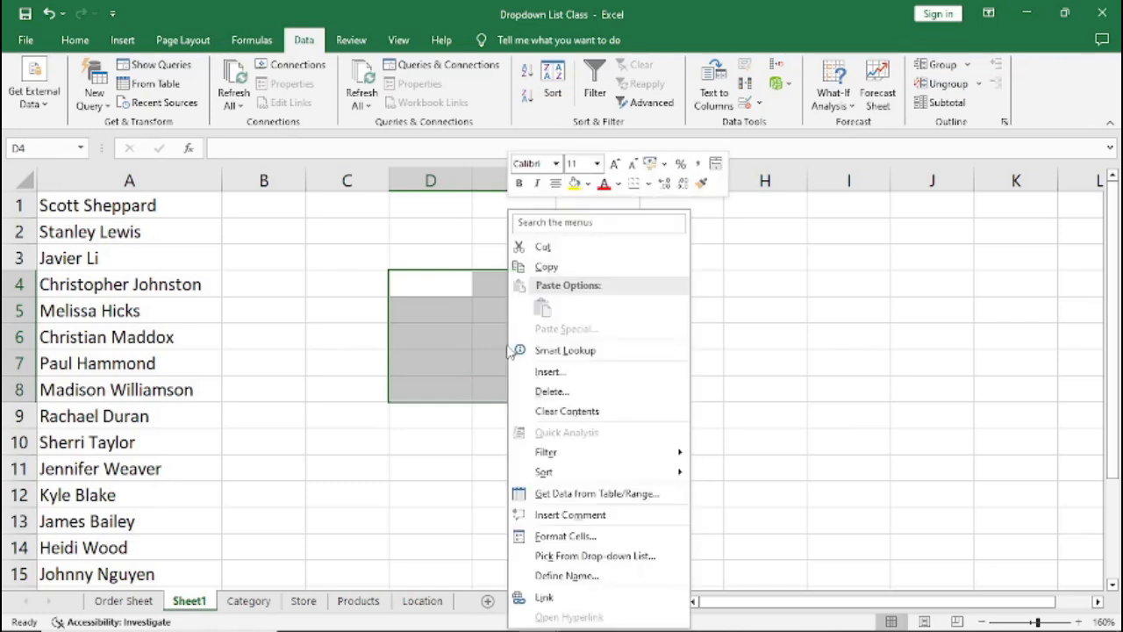
pyautogui.click(648, 185)
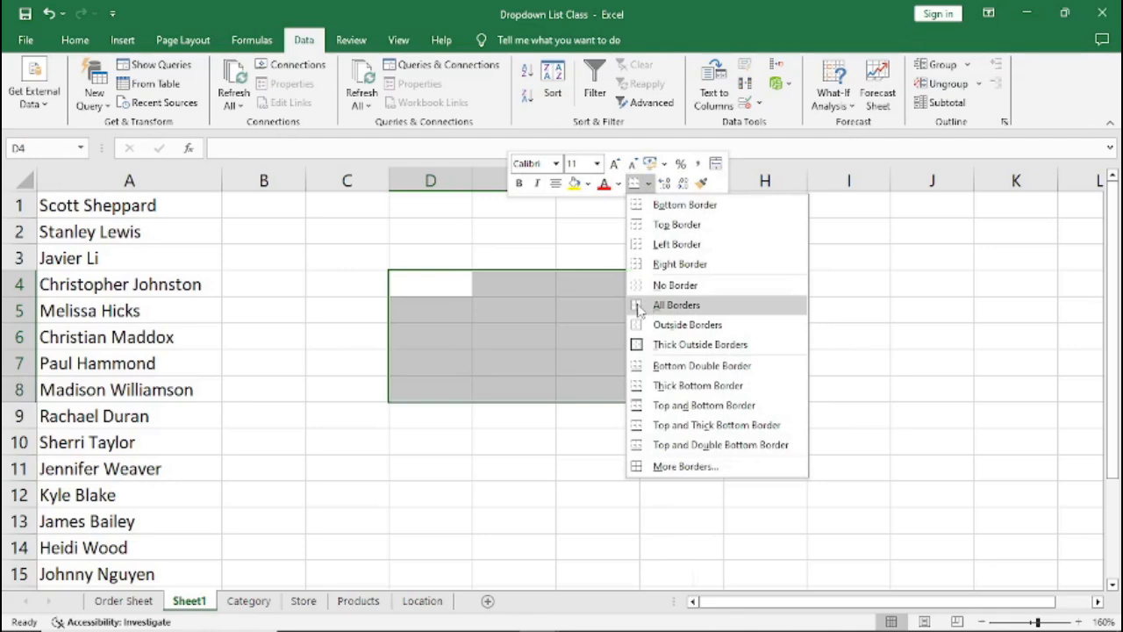
pyautogui.click(638, 307)
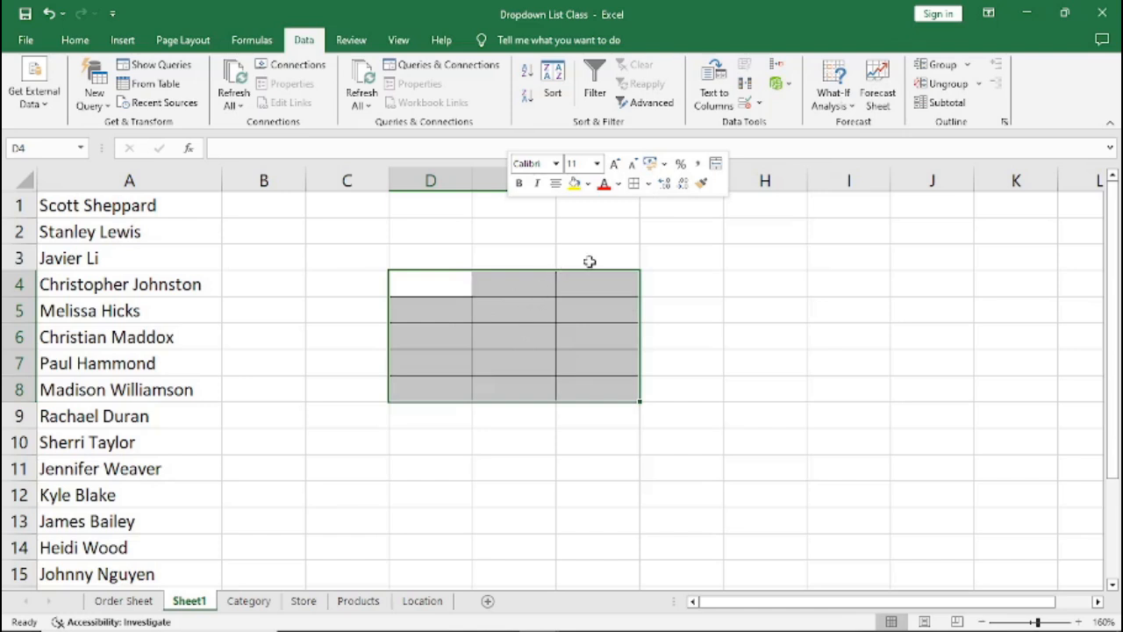
# Apply all borders to the empty range H1:H12 on Sheet1
pyautogui.click(763, 203)
pyautogui.moveTo(763, 202); pyautogui.dragTo(767, 502)
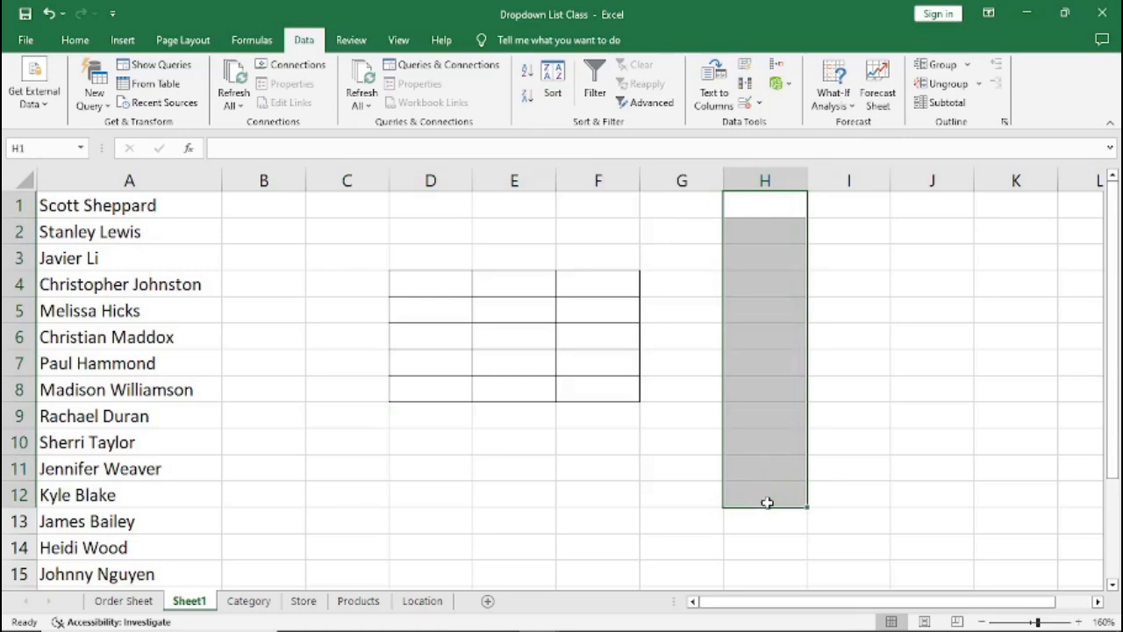
pyautogui.rightClick(763, 405)
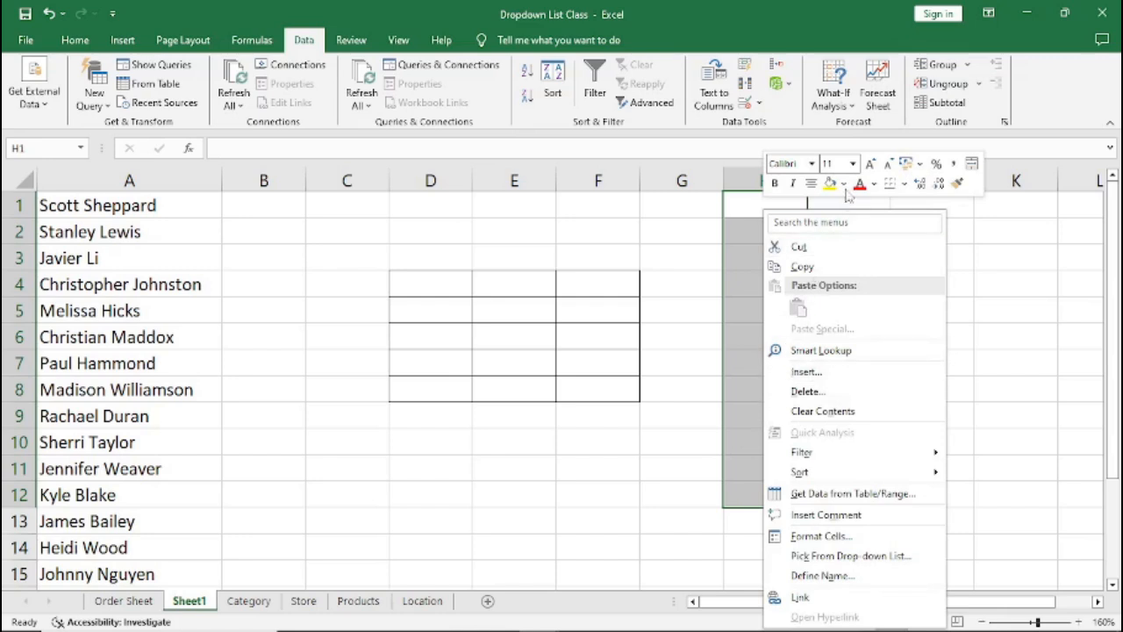
pyautogui.click(905, 185)
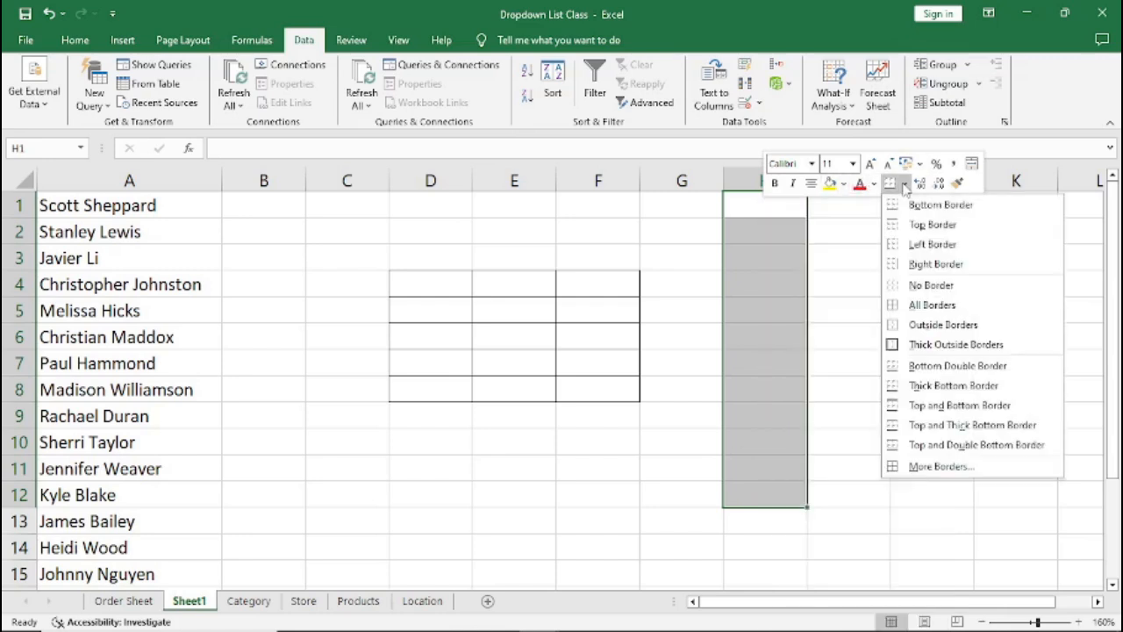
pyautogui.click(894, 309)
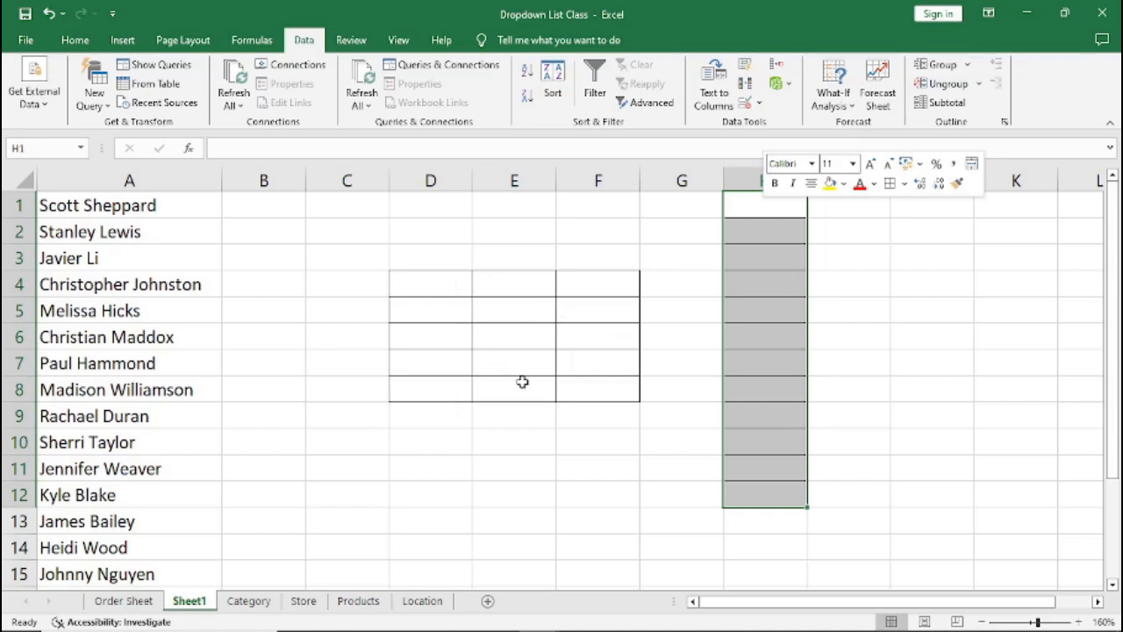
pyautogui.click(672, 385)
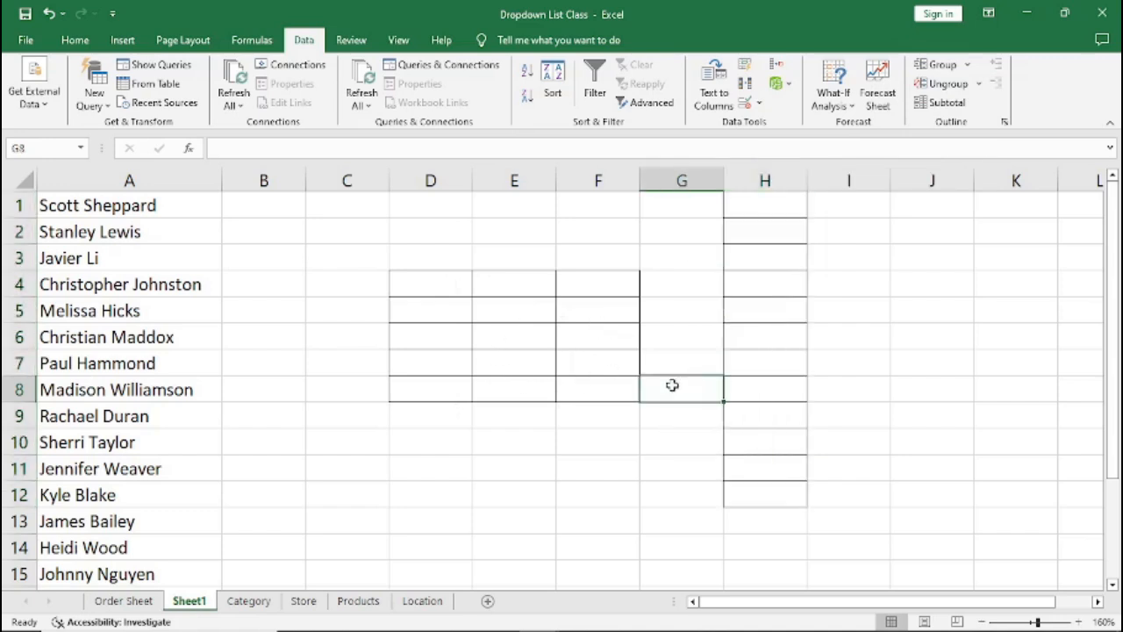
pyautogui.click(427, 283)
pyautogui.moveTo(426, 283)
pyautogui.mouseDown()
pyautogui.moveTo(468, 333)
pyautogui.moveTo(593, 380)
pyautogui.mouseUp()
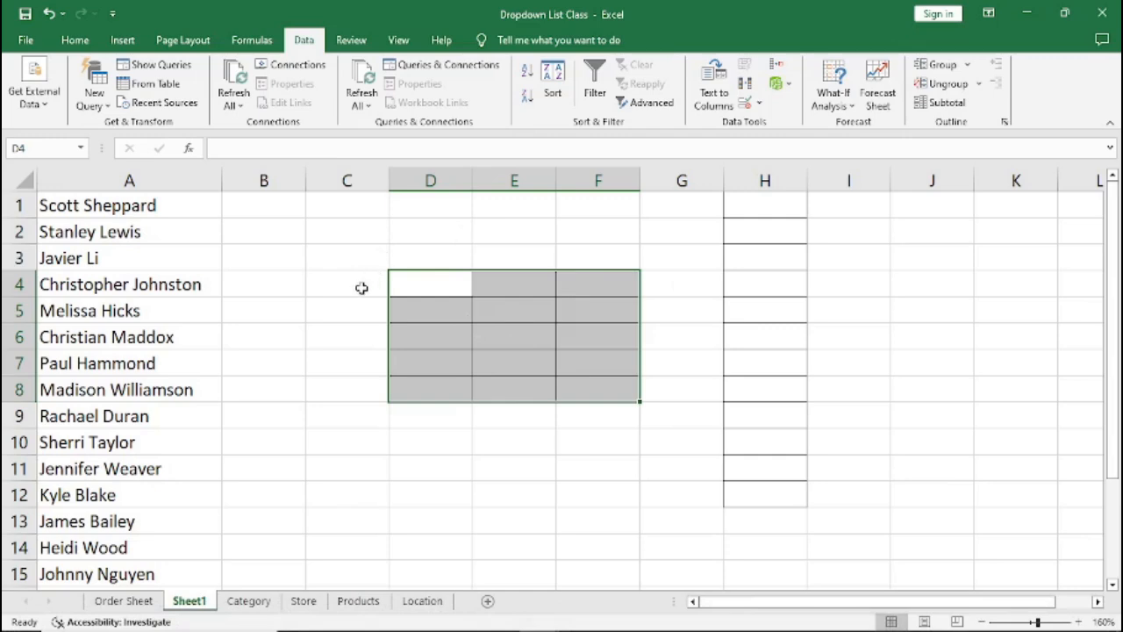
pyautogui.click(318, 361)
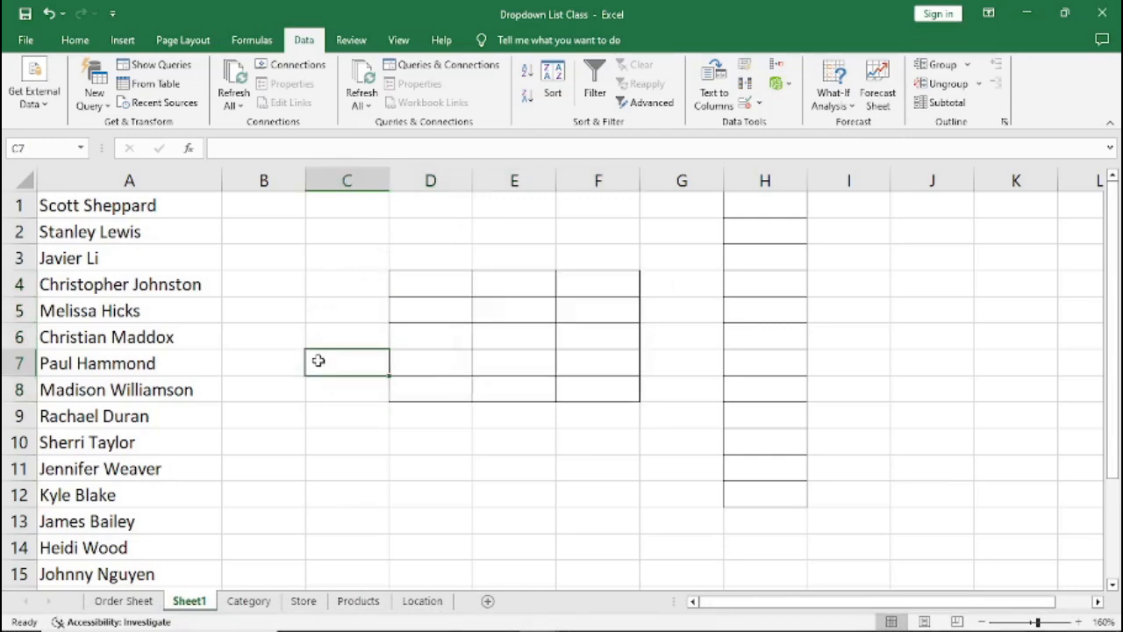
# Fill cell C10 on Sheet1 with the standard light green color
pyautogui.rightClick(322, 441)
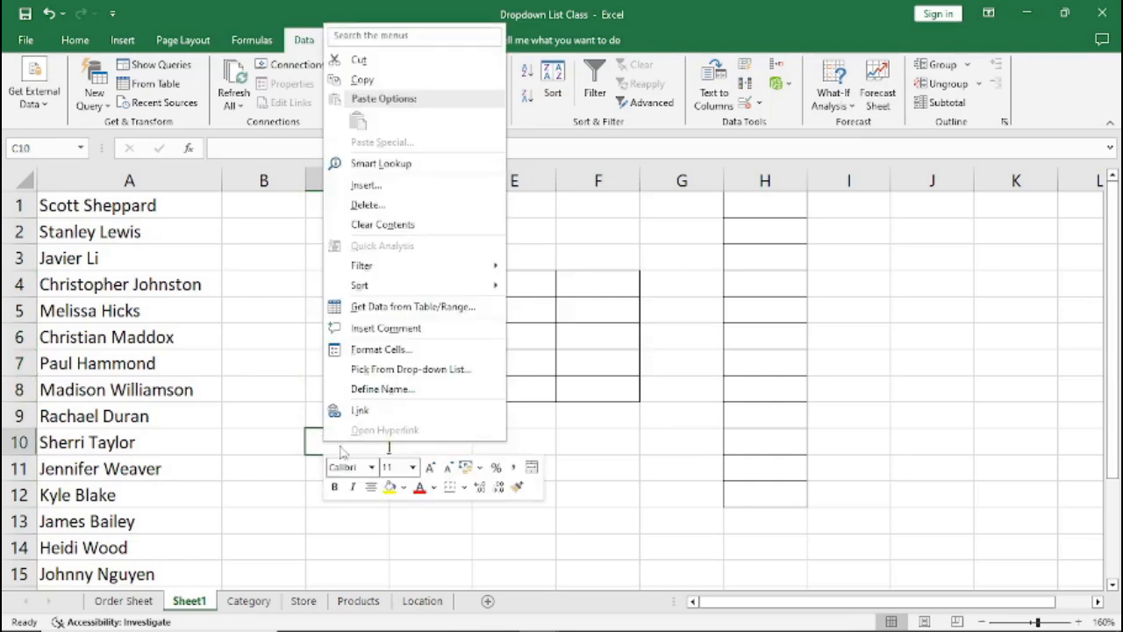
pyautogui.click(405, 492)
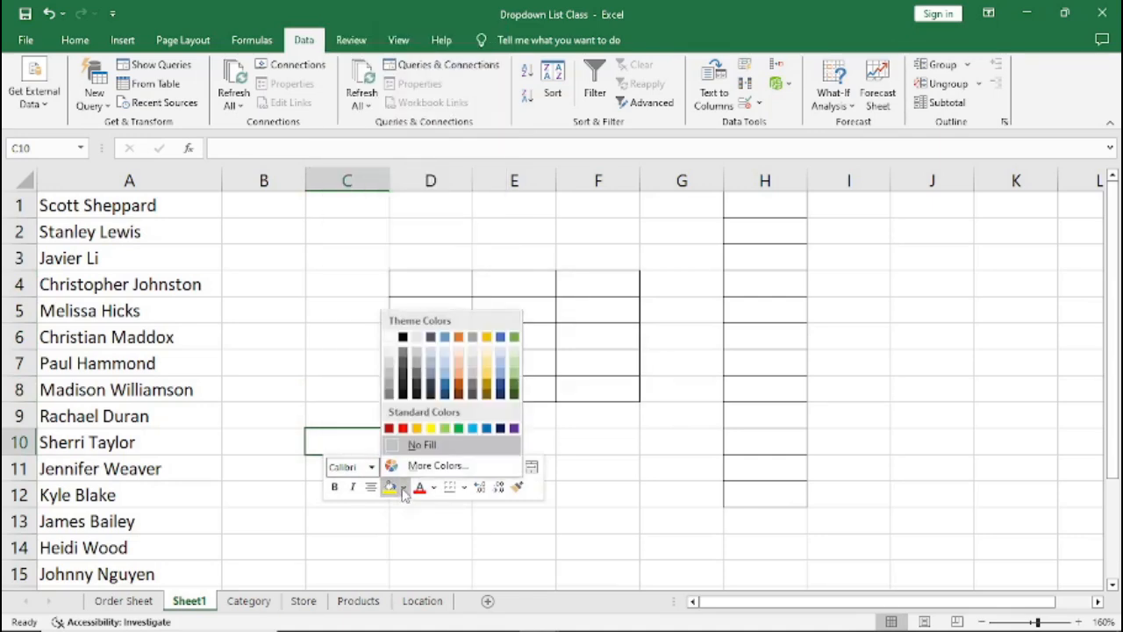
pyautogui.click(445, 428)
pyautogui.click(342, 391)
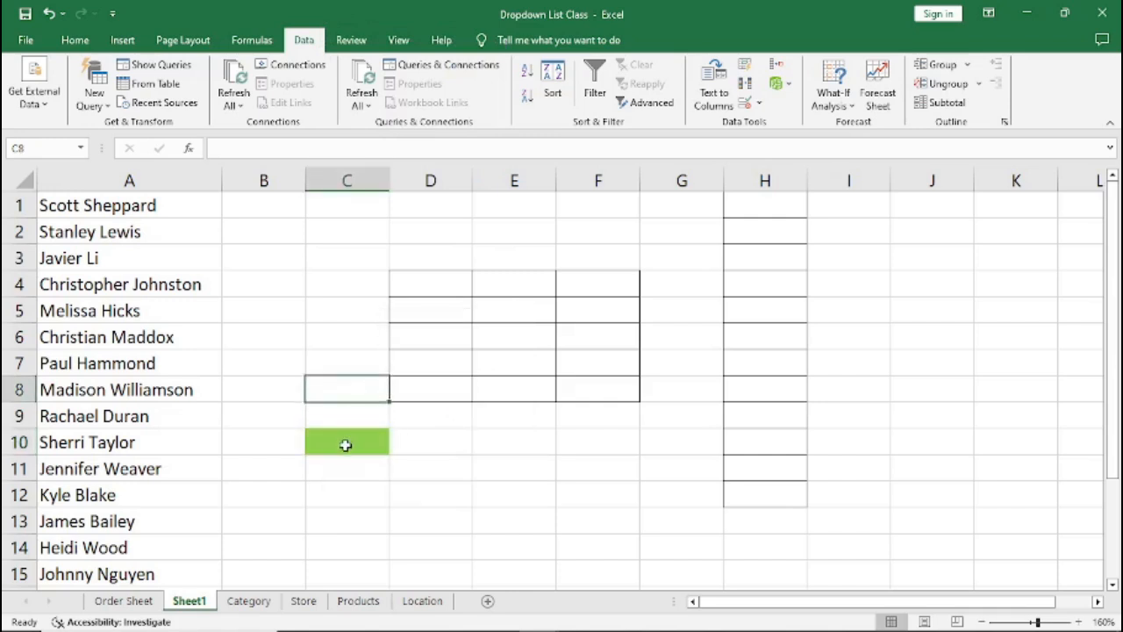
pyautogui.click(346, 445)
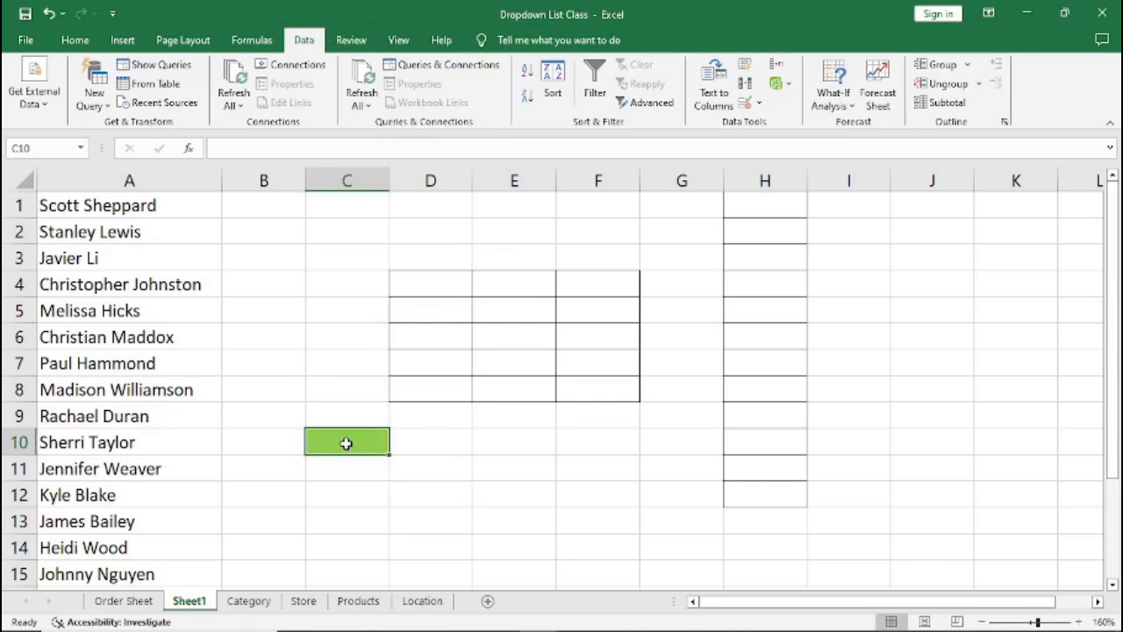
# Select D4:F8, row 2, column G, D1:F8 and cell C10 in turn to examine different kinds of ranges
pyautogui.click(417, 277)
pyautogui.moveTo(417, 277); pyautogui.dragTo(609, 377)
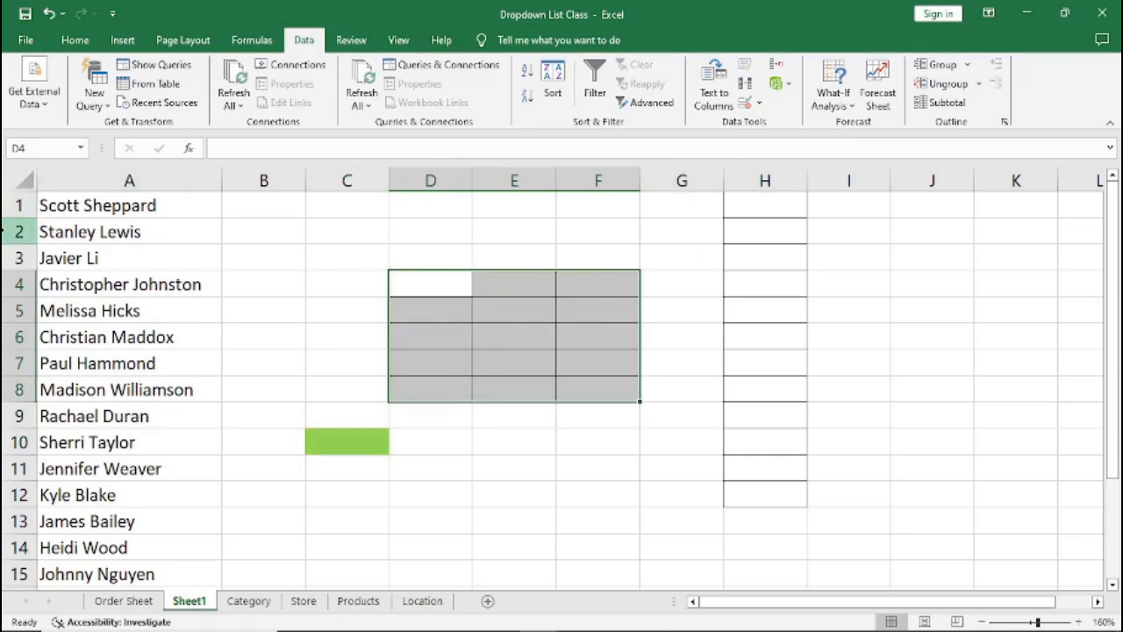
pyautogui.click(15, 230)
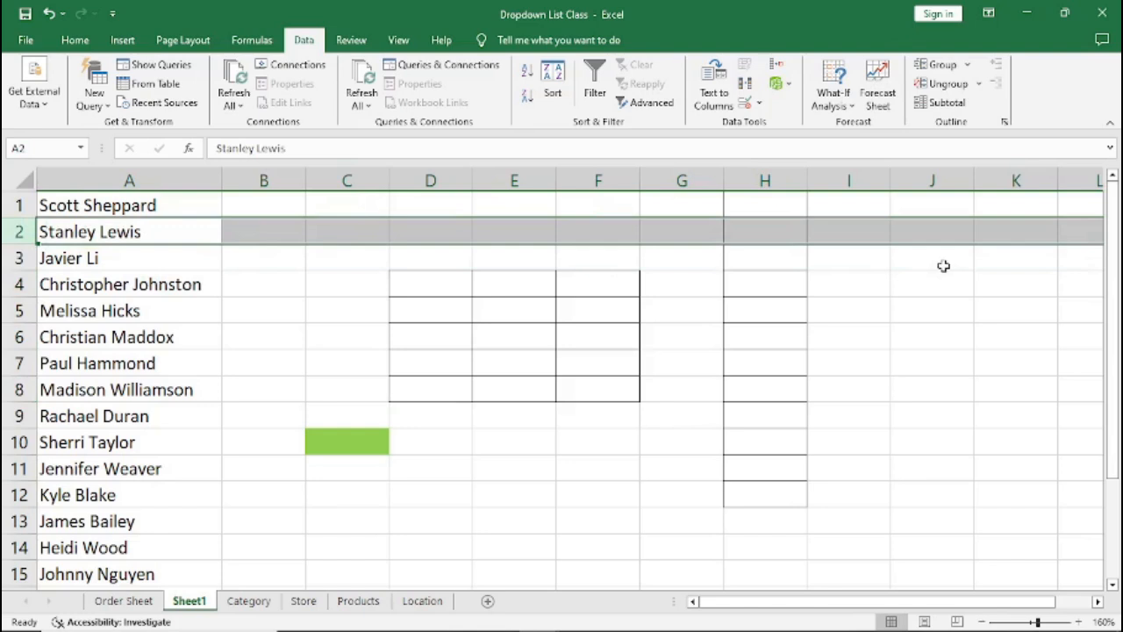
pyautogui.click(692, 179)
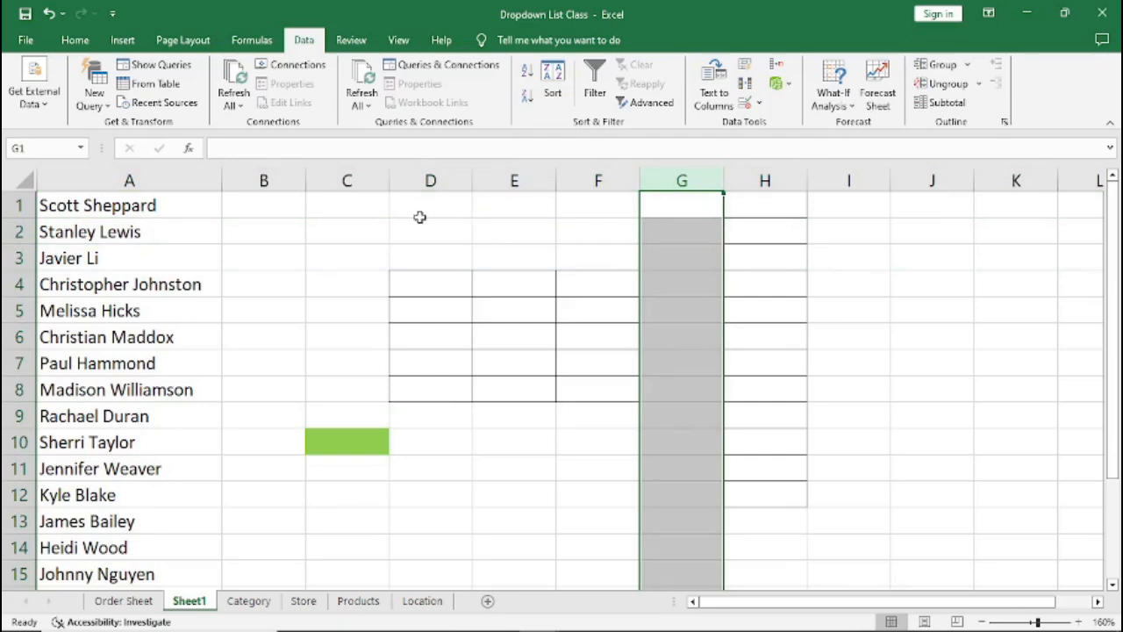
pyautogui.click(447, 217)
pyautogui.moveTo(447, 218)
pyautogui.mouseDown()
pyautogui.moveTo(614, 336)
pyautogui.moveTo(623, 394)
pyautogui.mouseUp()
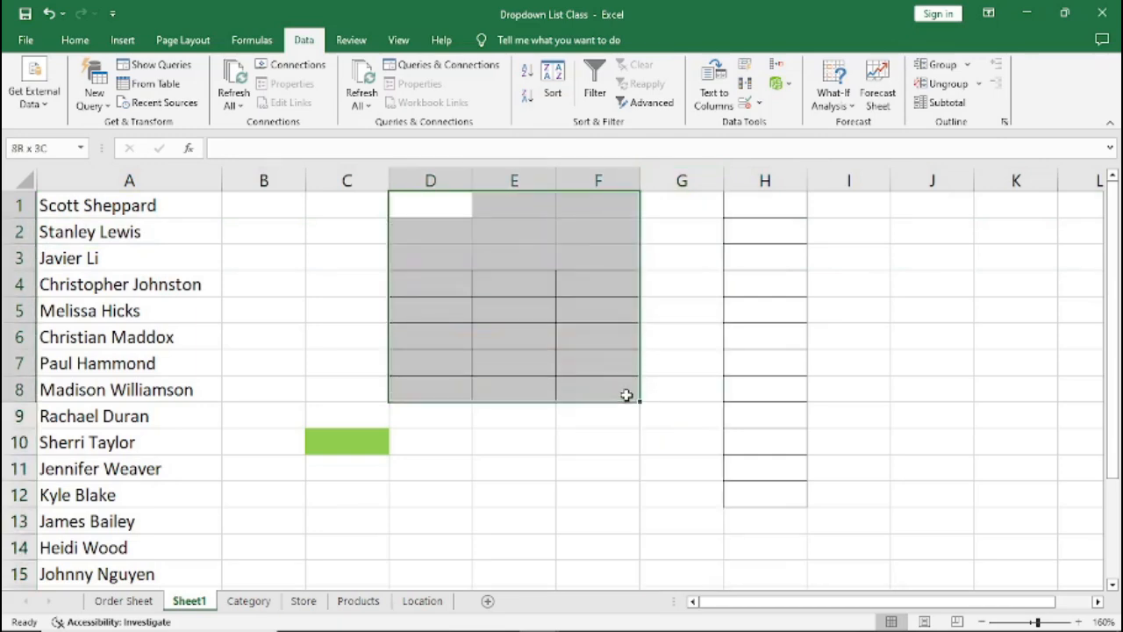
pyautogui.click(360, 447)
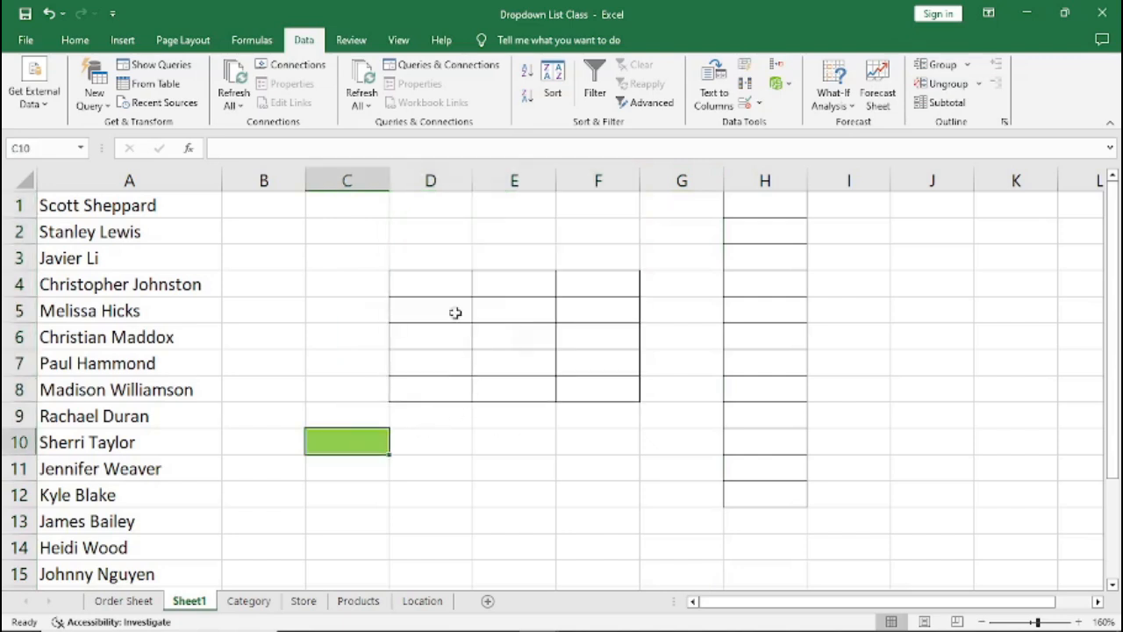
# Examine further range selections on Sheet1: column C, columns C to E, rows 1 to 3, cell C10 and block D4:F8
pyautogui.click(337, 165)
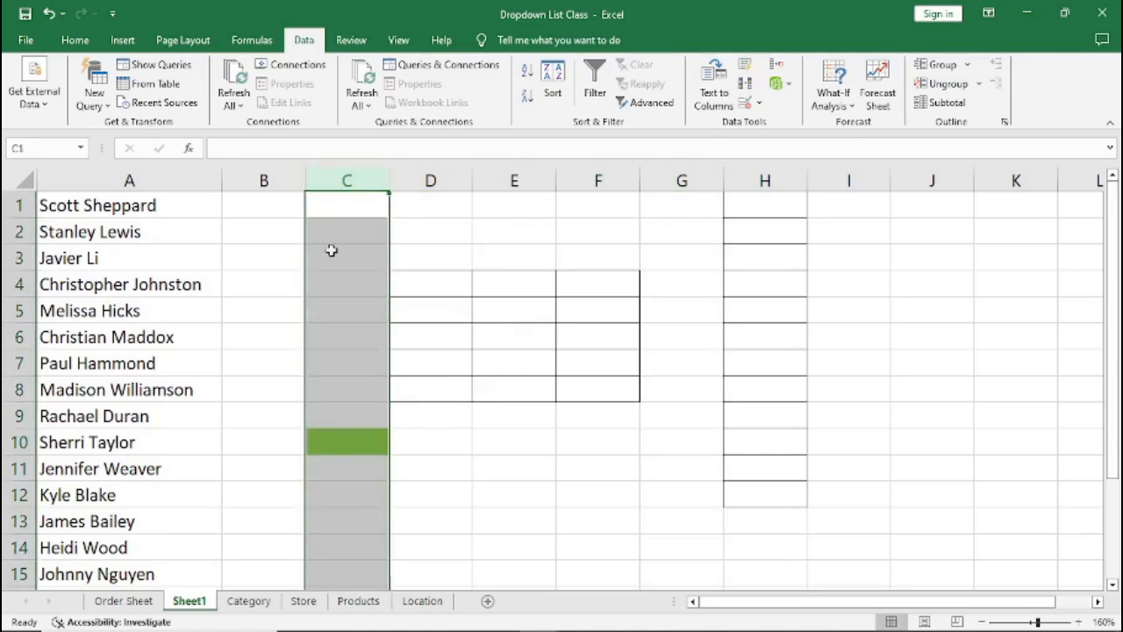
pyautogui.moveTo(362, 177); pyautogui.dragTo(513, 185)
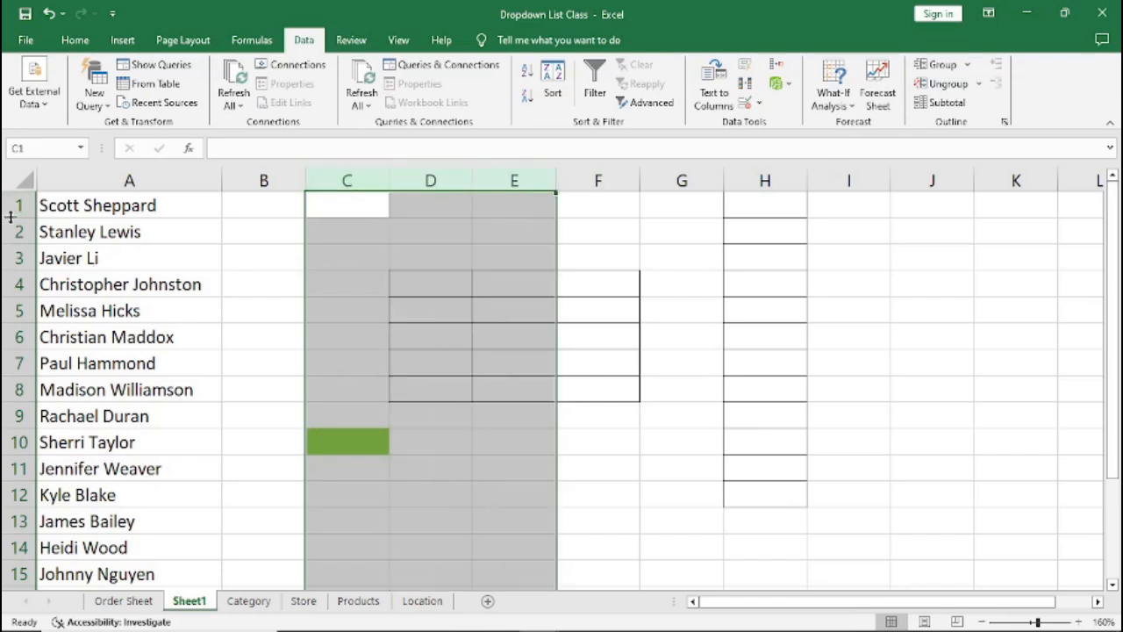
pyautogui.click(7, 258)
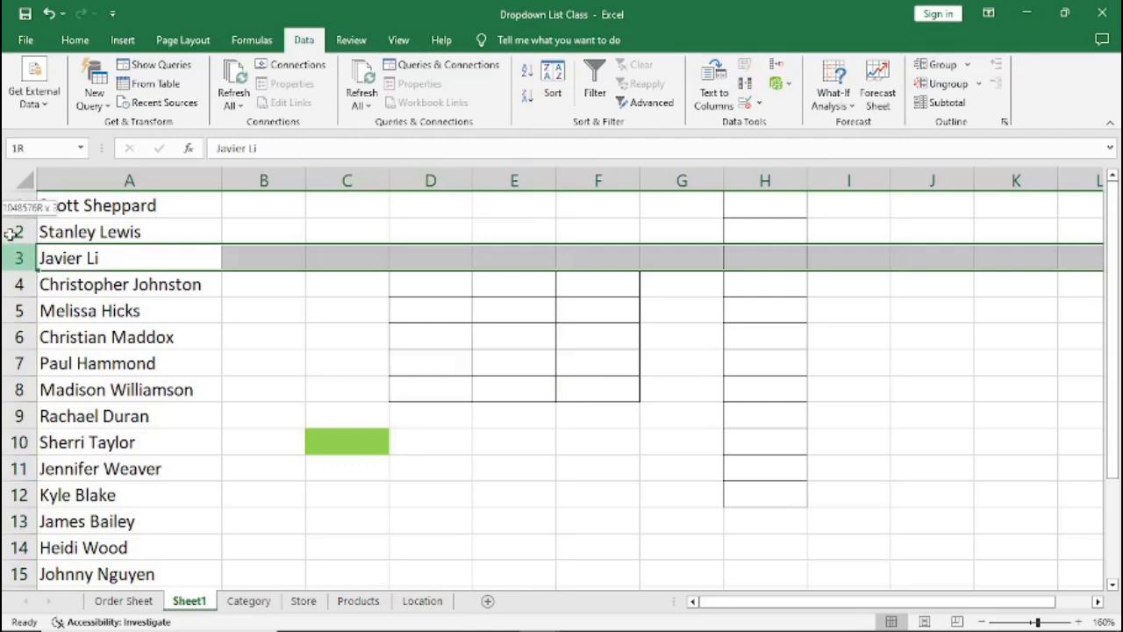
pyautogui.keyDown('shift'); pyautogui.click(7, 205); pyautogui.keyUp('shift')
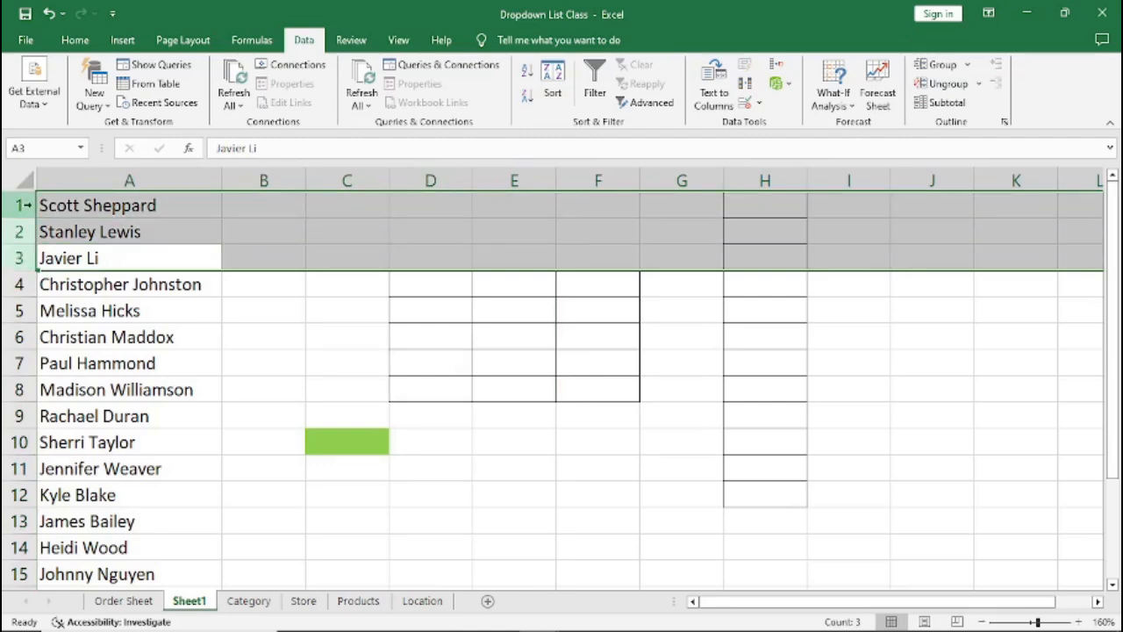
pyautogui.click(405, 315)
pyautogui.click(334, 446)
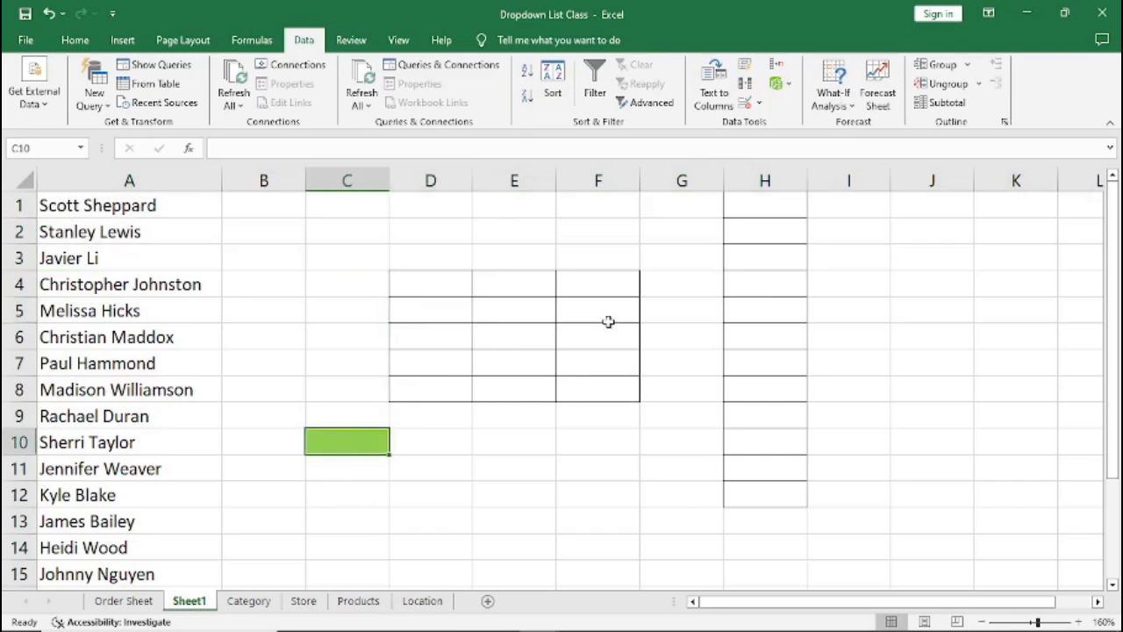
pyautogui.moveTo(440, 286); pyautogui.dragTo(600, 389)
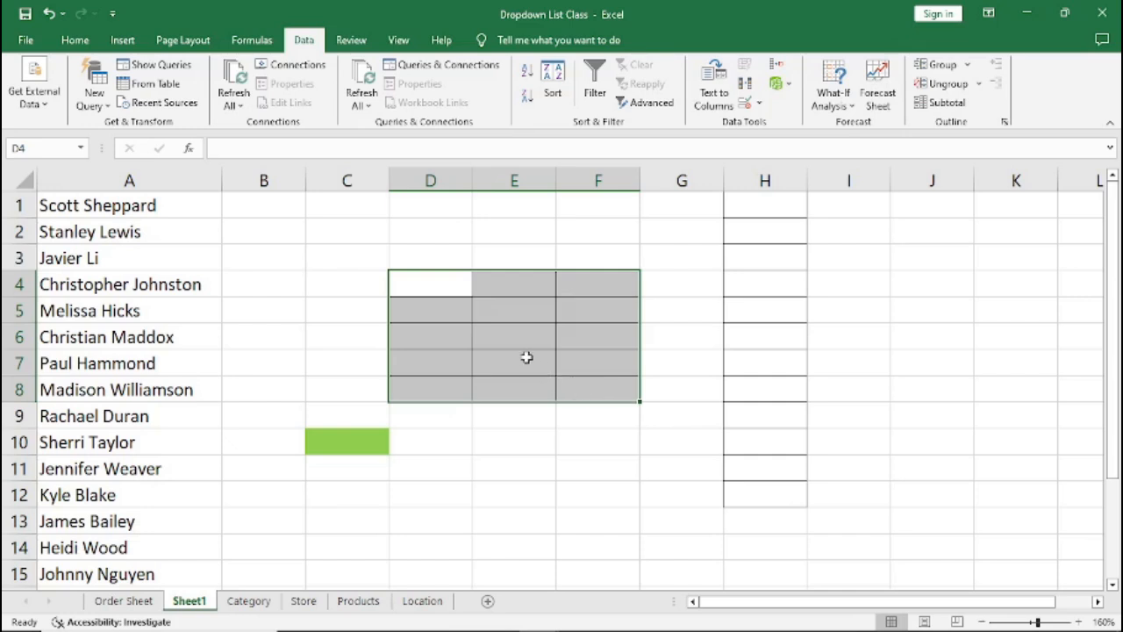
# Enter 14 in D4, 25 in E4 and 32 in E5 of the bordered block
pyautogui.click(429, 283)
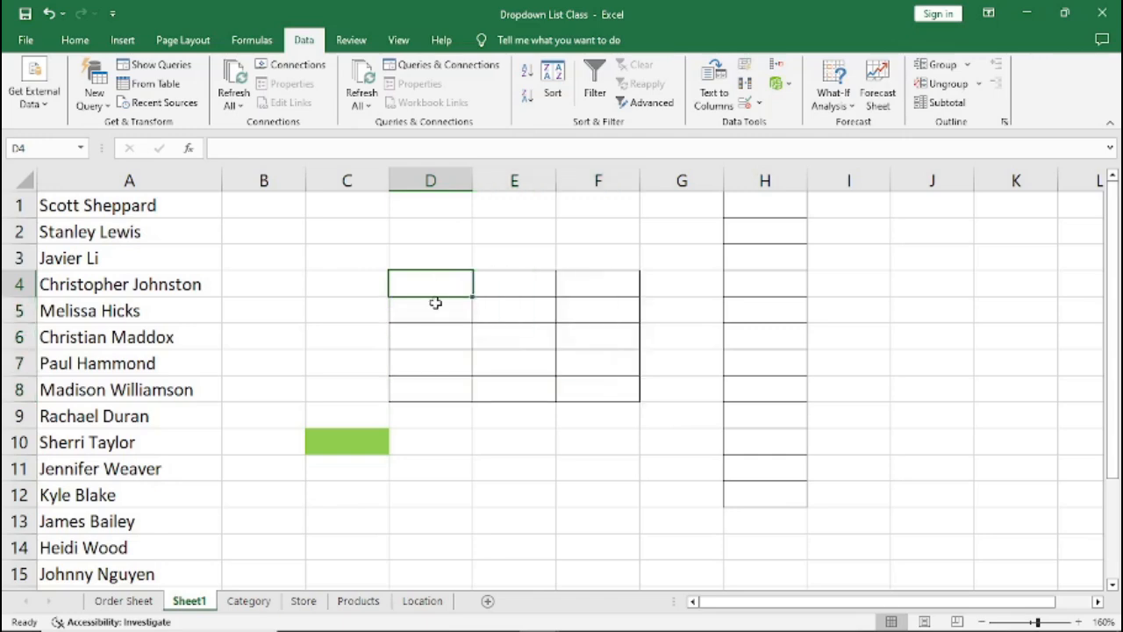
pyautogui.write('1')
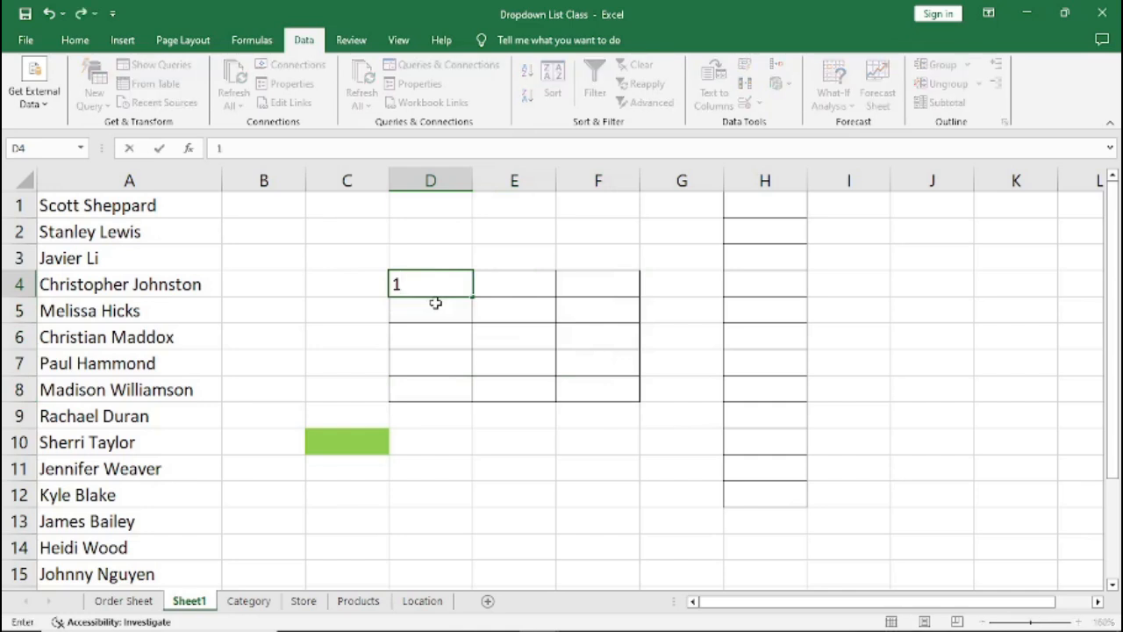
pyautogui.write('4')
pyautogui.press('Tab')
pyautogui.write('25')
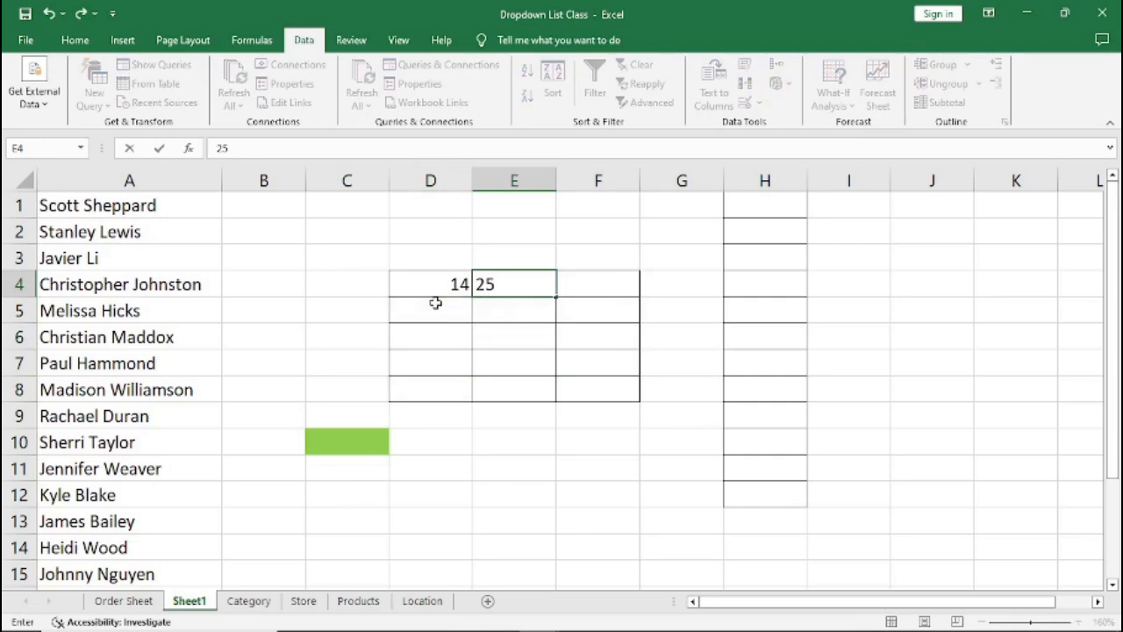
pyautogui.press('Return')
pyautogui.write('32')
pyautogui.press('Return')
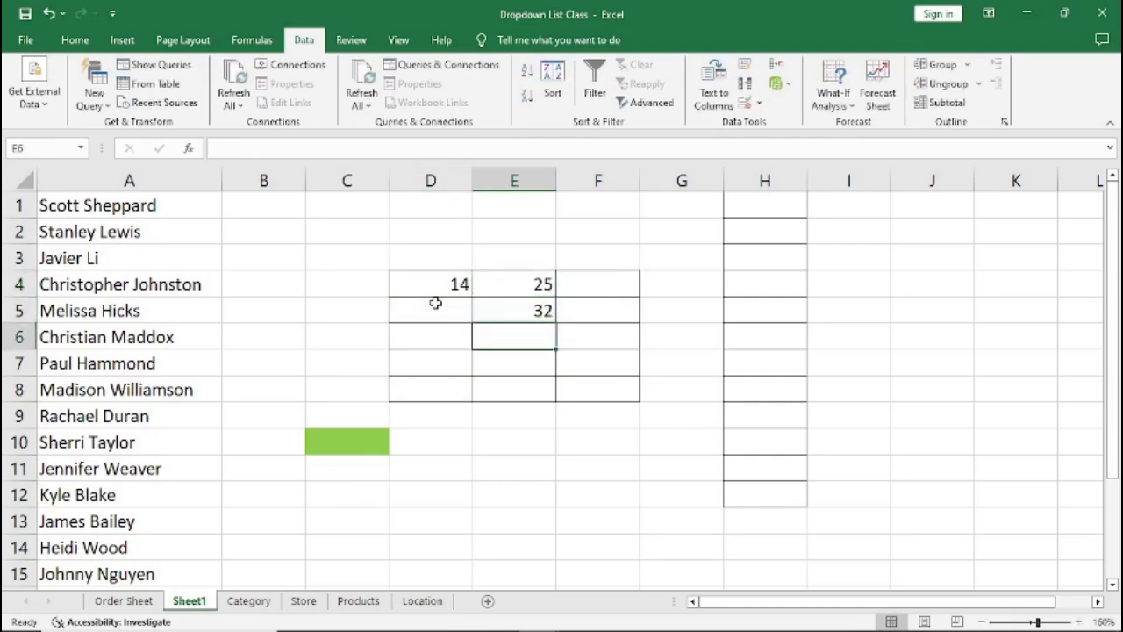
# Enter 15 in D6, 54 in F7 and 27 in D8 of the bordered block
pyautogui.click(434, 342)
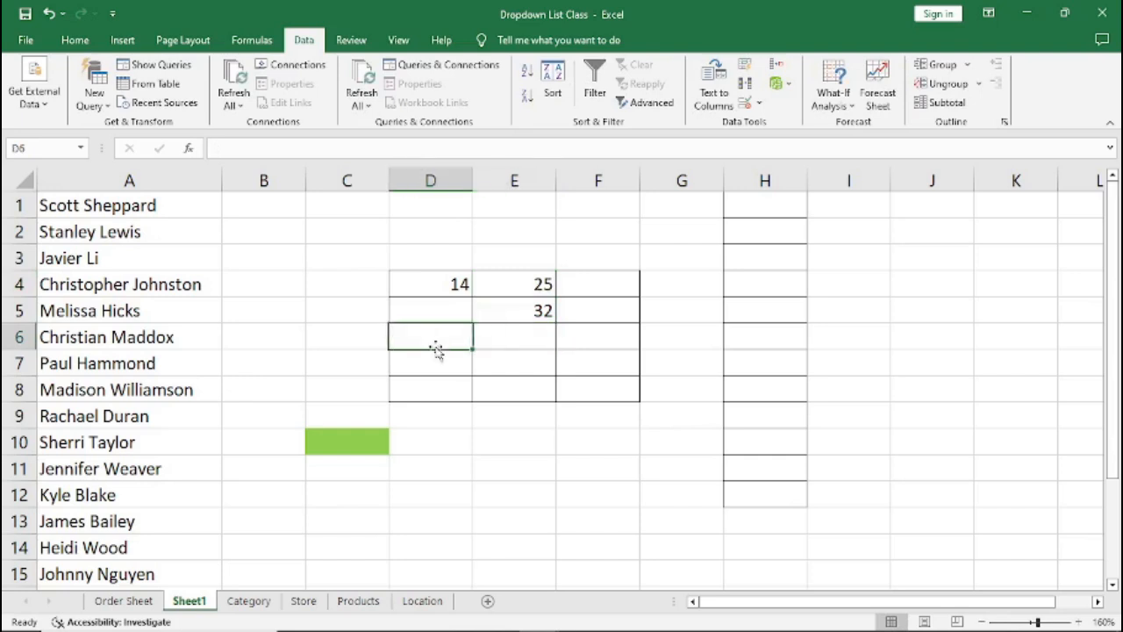
pyautogui.write('15')
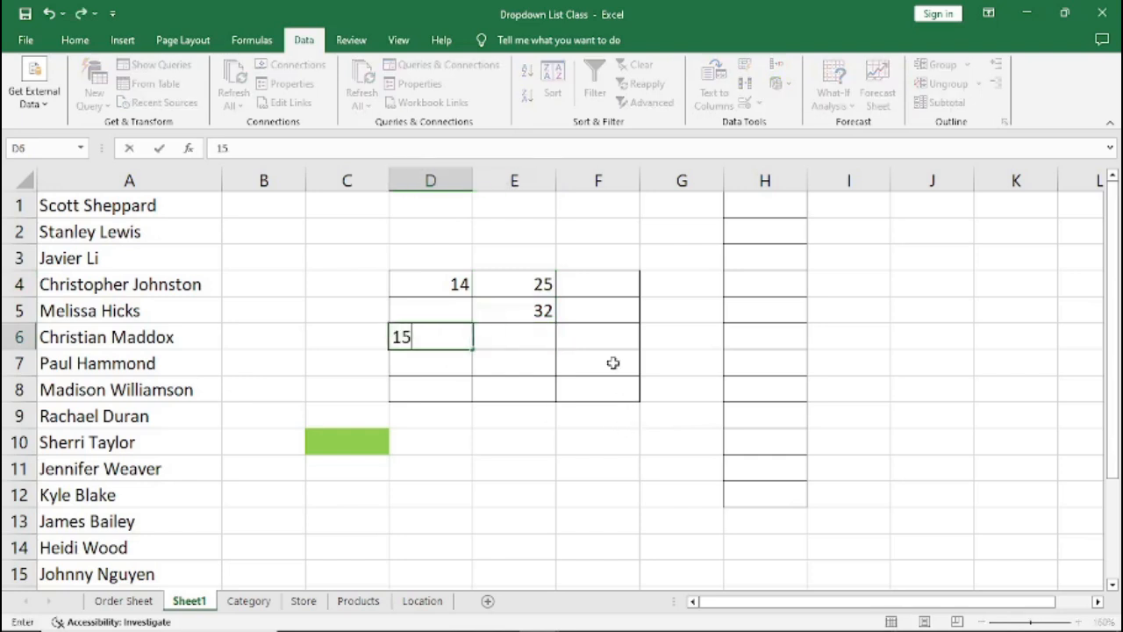
pyautogui.click(613, 362)
pyautogui.write('54')
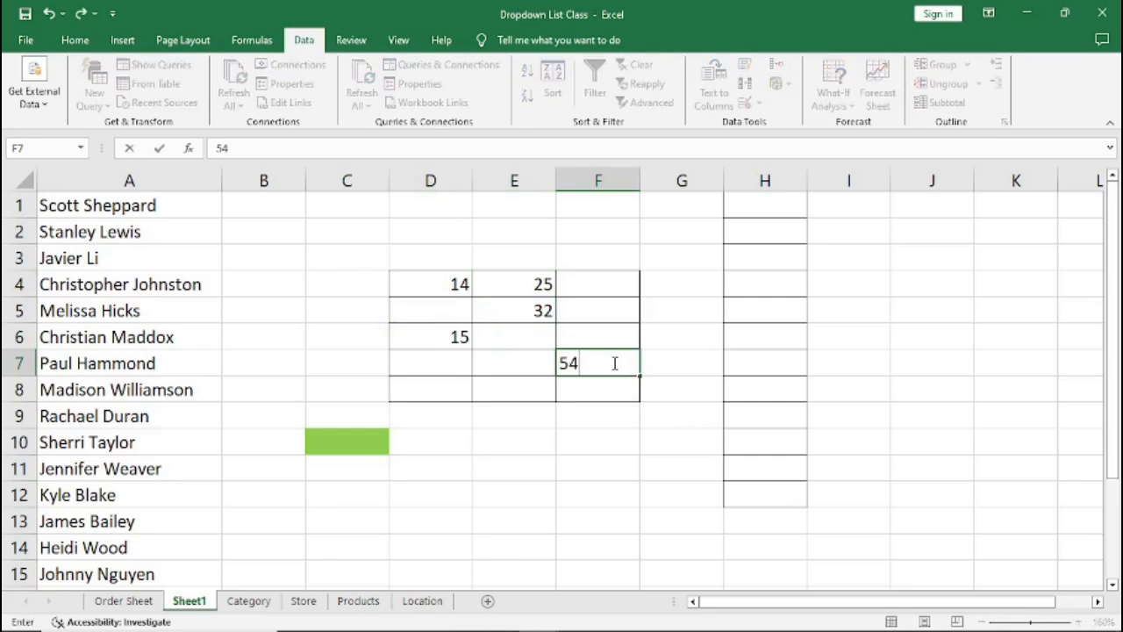
pyautogui.click(441, 396)
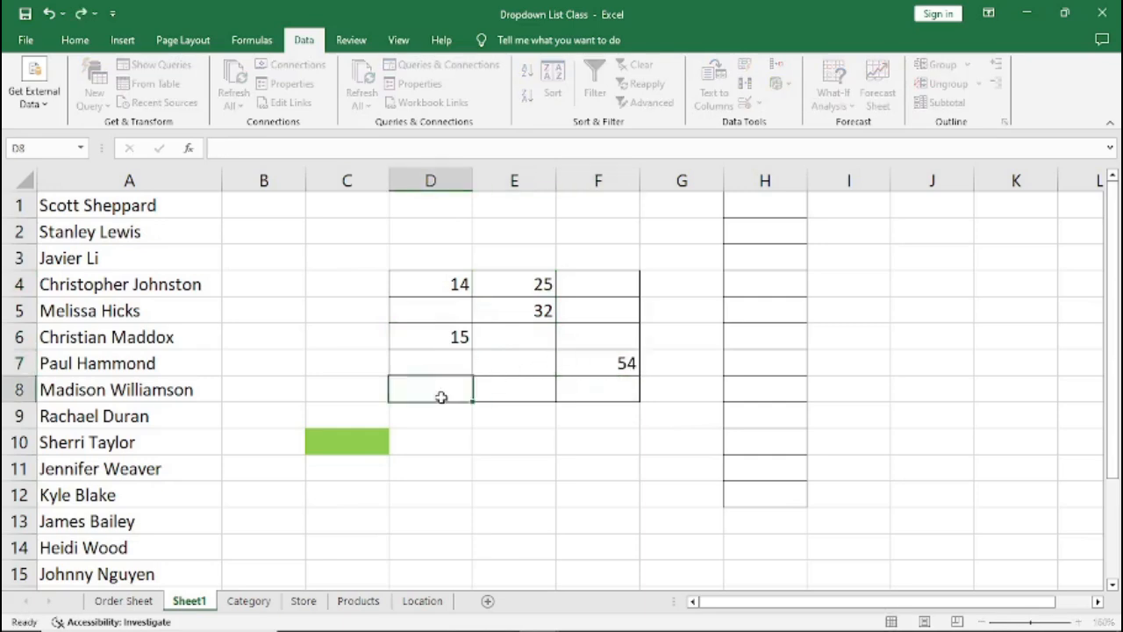
pyautogui.write('27')
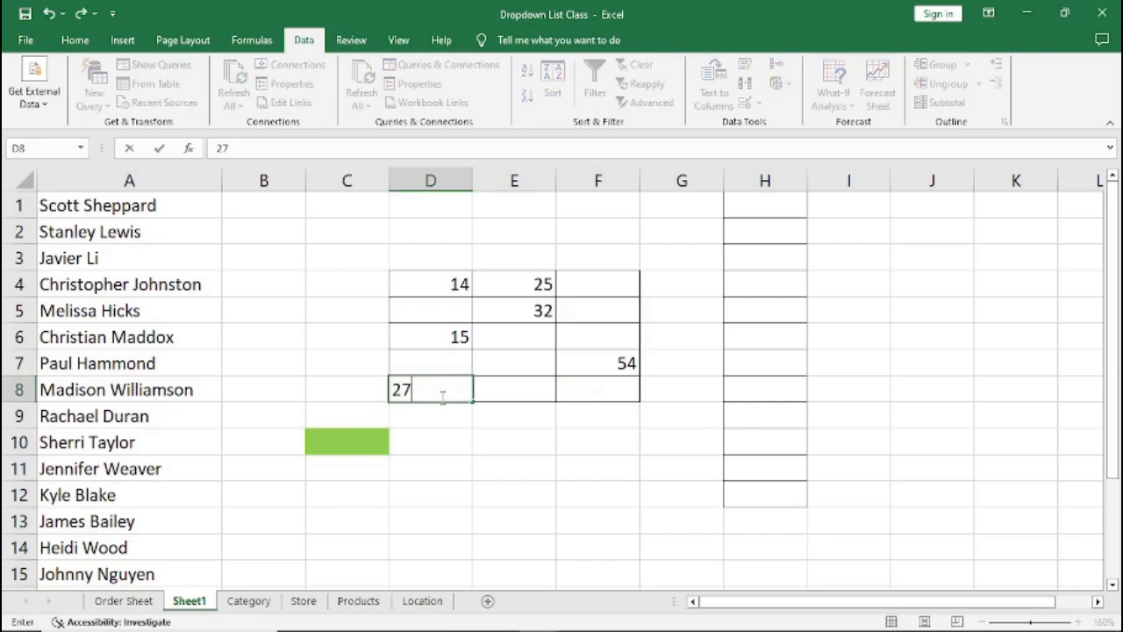
pyautogui.click(460, 338)
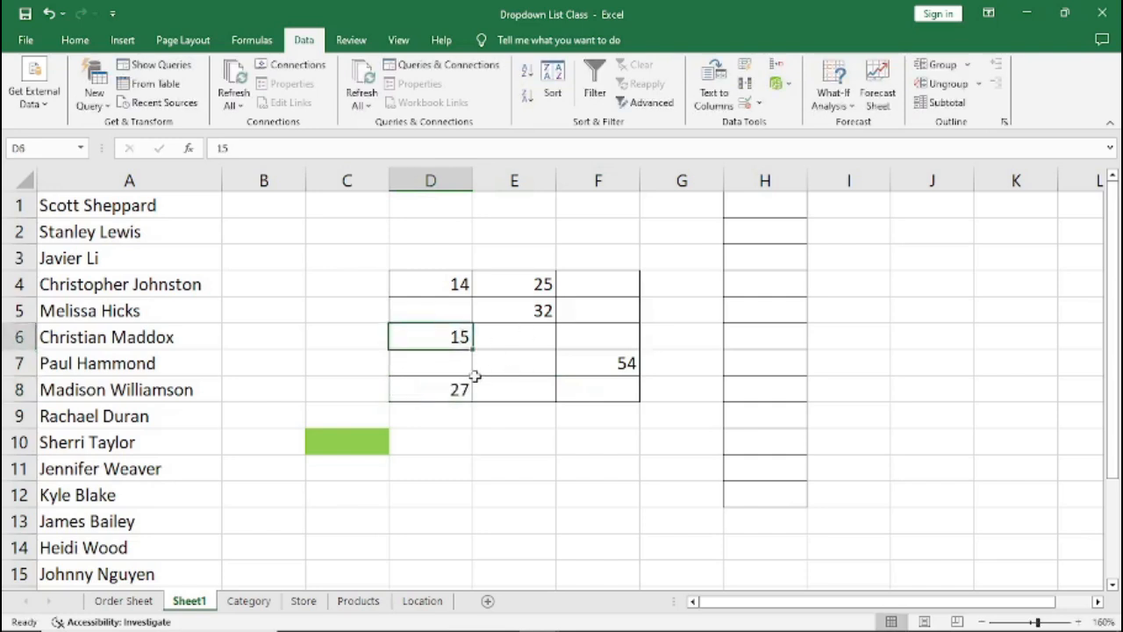
# Define the name ADC with Workbook scope for the bordered block D4:F8 on Sheet1
pyautogui.moveTo(414, 282); pyautogui.dragTo(600, 393)
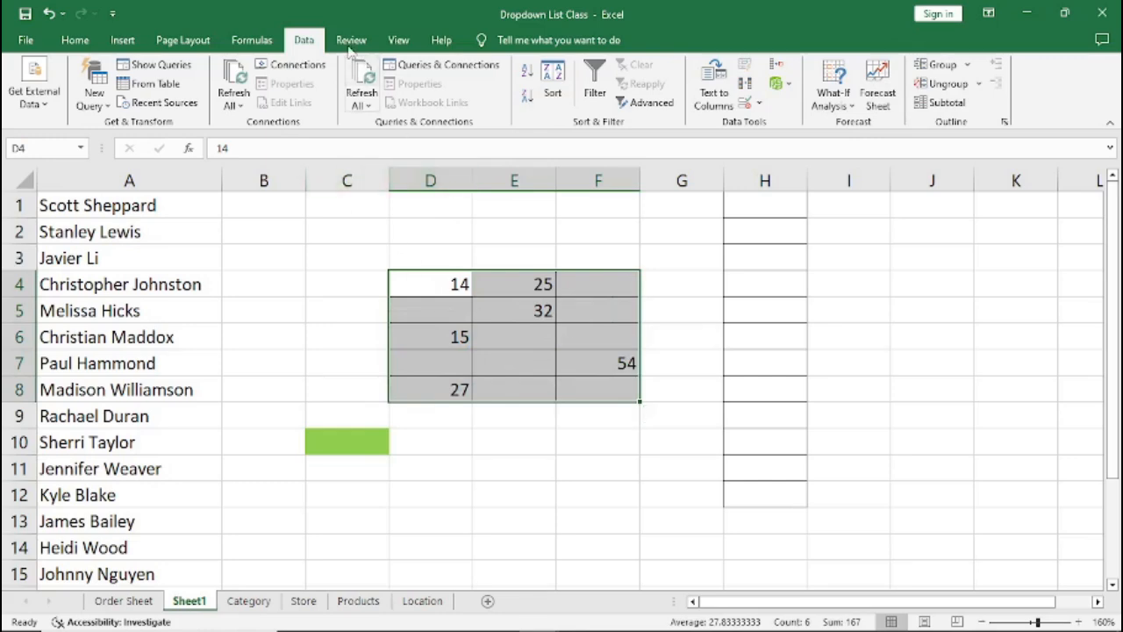
pyautogui.click(247, 45)
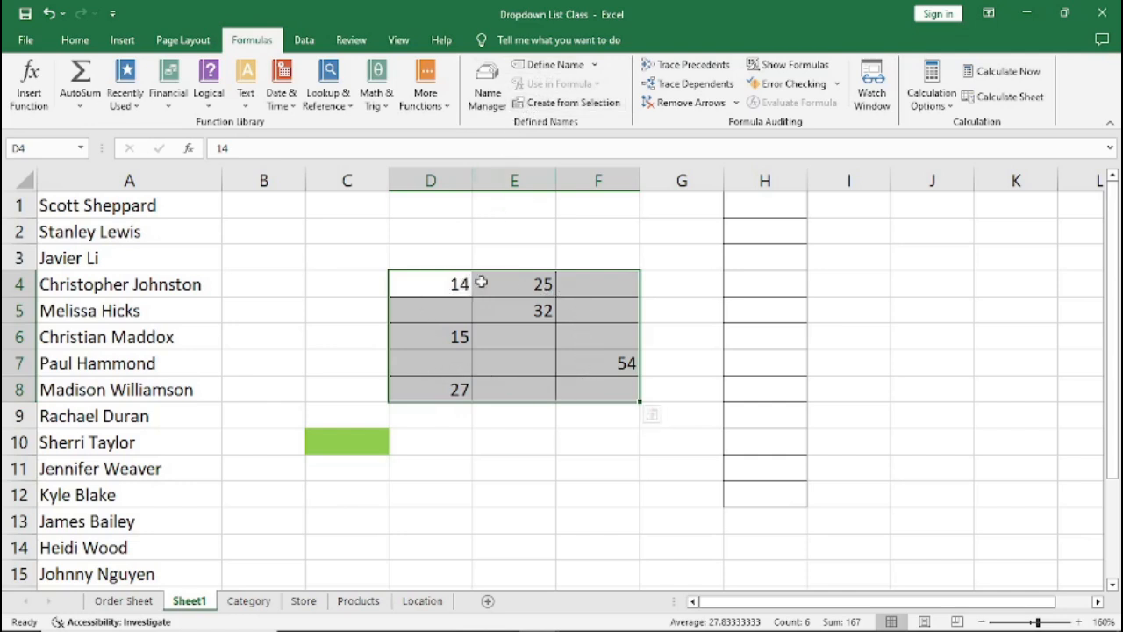
pyautogui.click(545, 65)
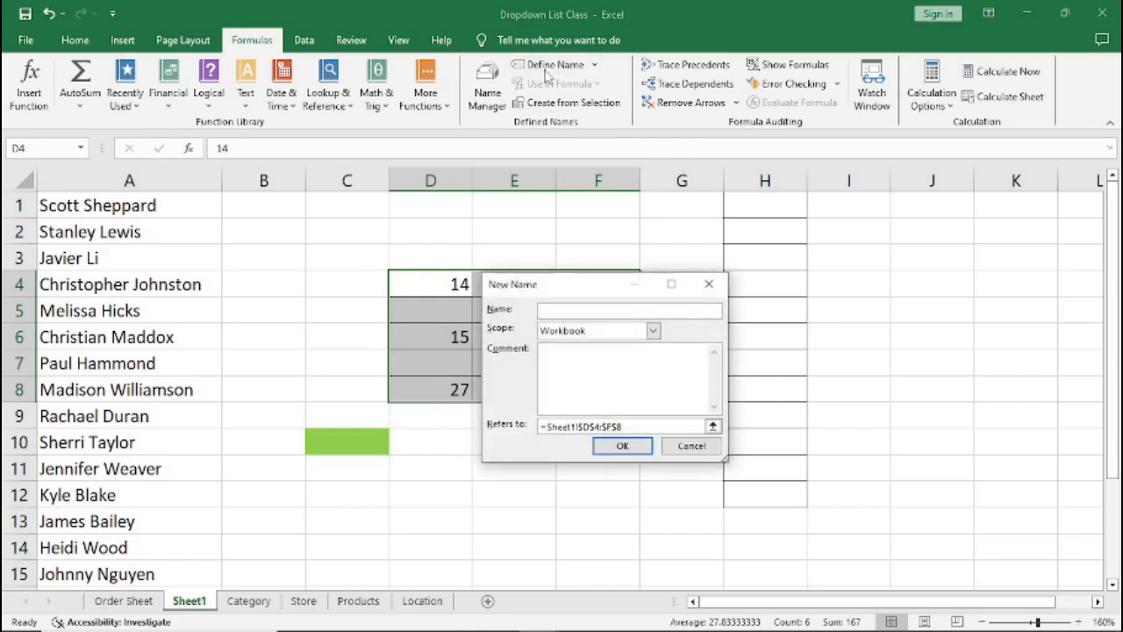
pyautogui.moveTo(575, 289); pyautogui.dragTo(842, 264)
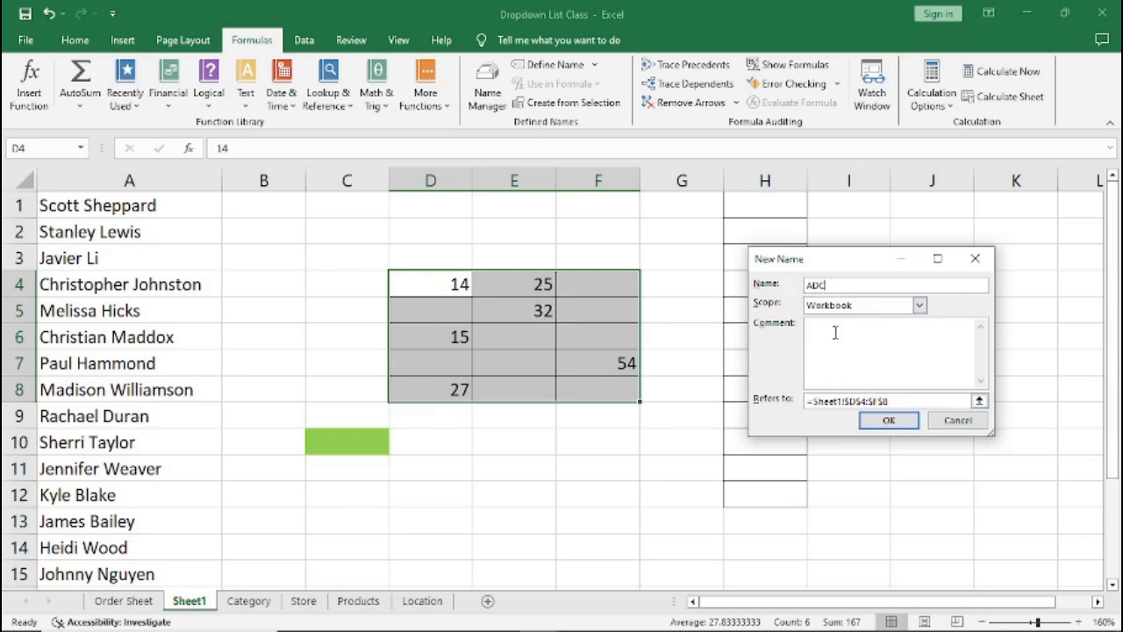
pyautogui.click(889, 421)
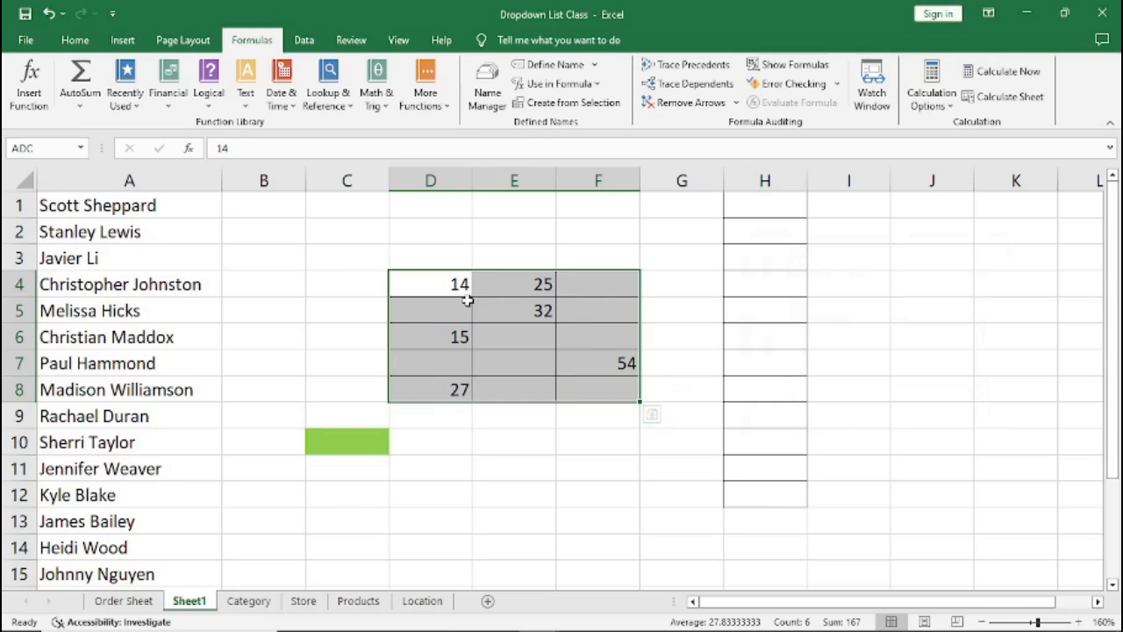
# Reselect the bordered block D4:F8 to check which name Excel shows for it
pyautogui.click(467, 368)
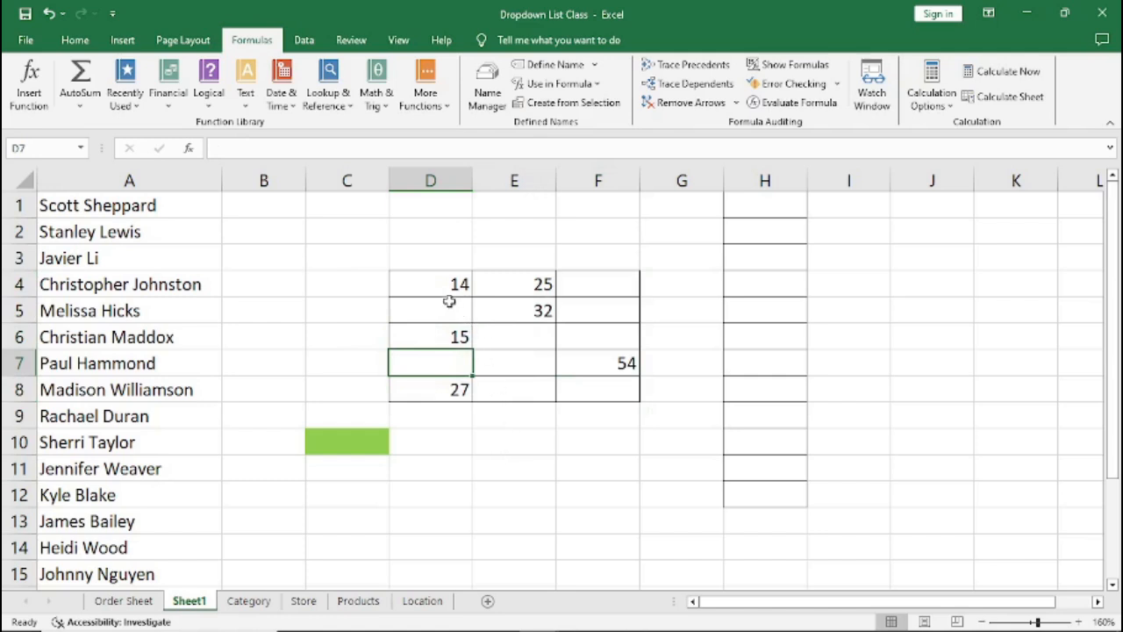
pyautogui.moveTo(445, 285); pyautogui.dragTo(608, 391)
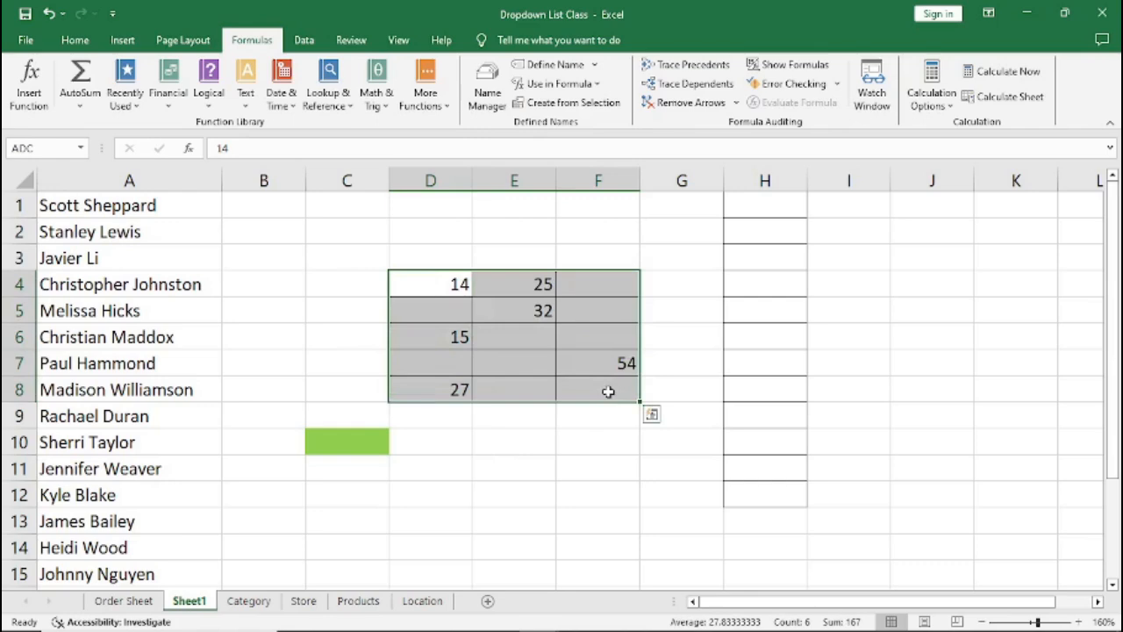
pyautogui.click(546, 467)
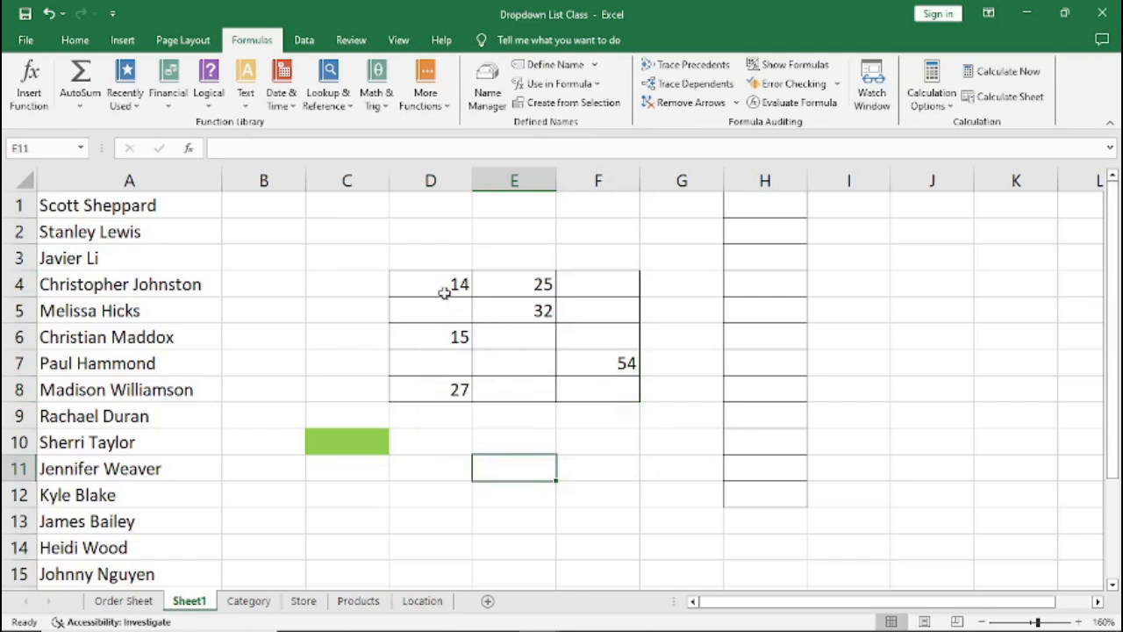
pyautogui.moveTo(443, 289); pyautogui.dragTo(599, 395)
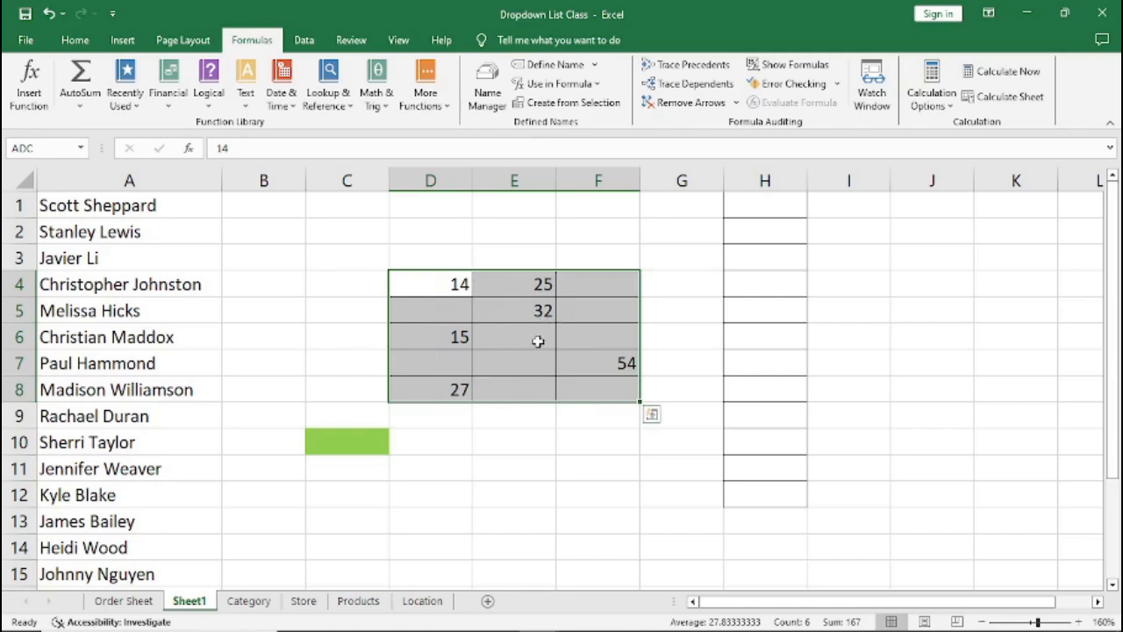
pyautogui.click(396, 255)
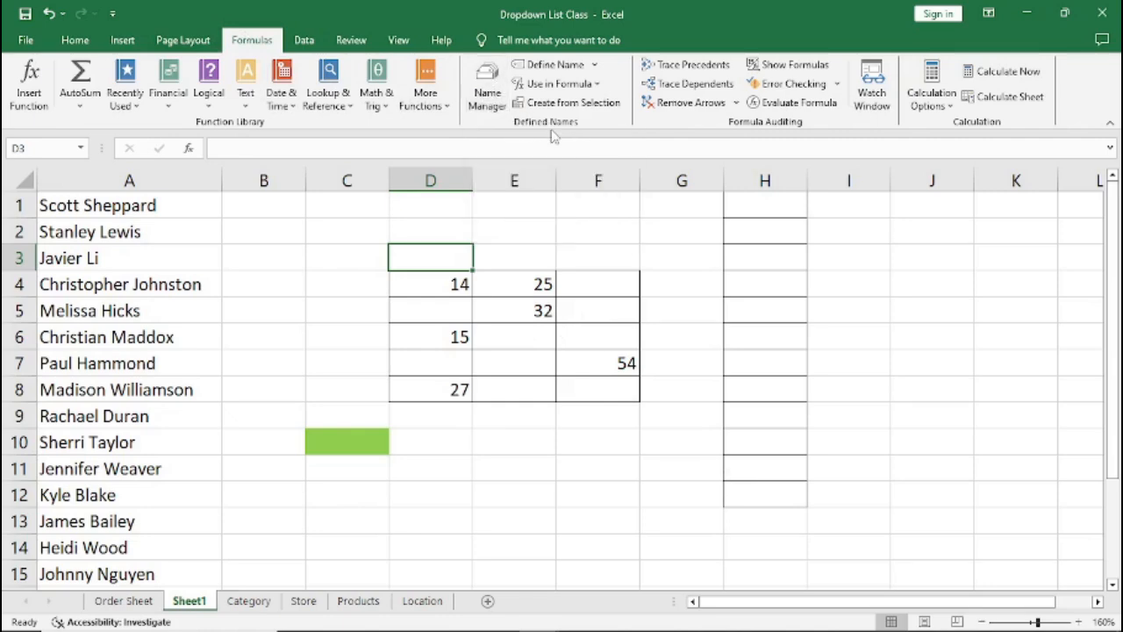
# Review the ADC and Table1 entries and their references in the Name Manager
pyautogui.click(488, 79)
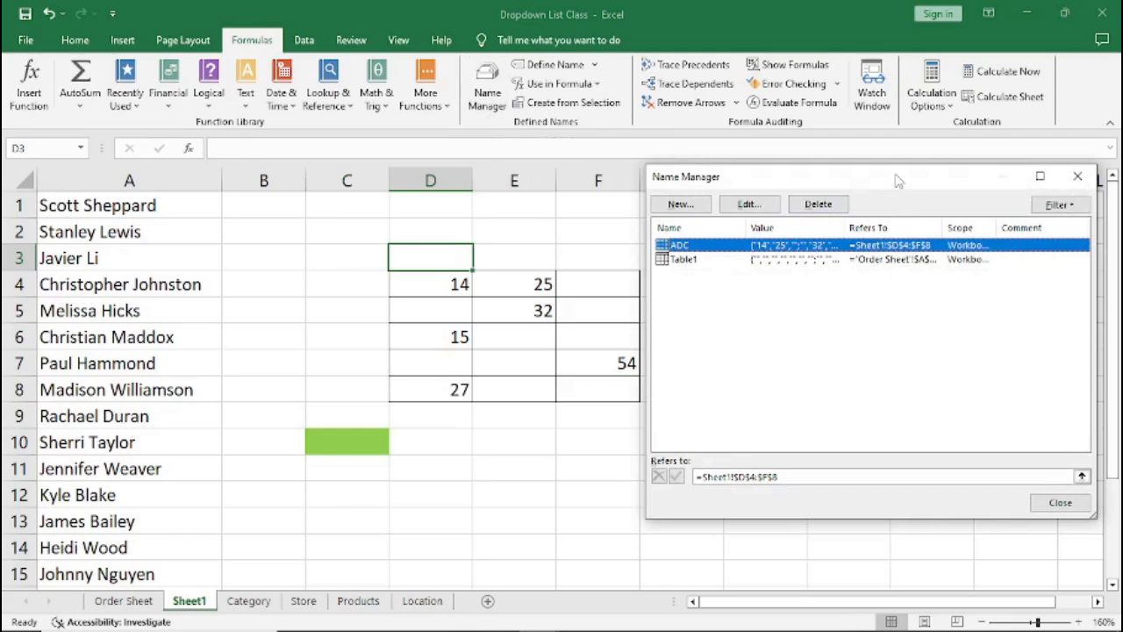
pyautogui.moveTo(896, 180); pyautogui.dragTo(727, 173)
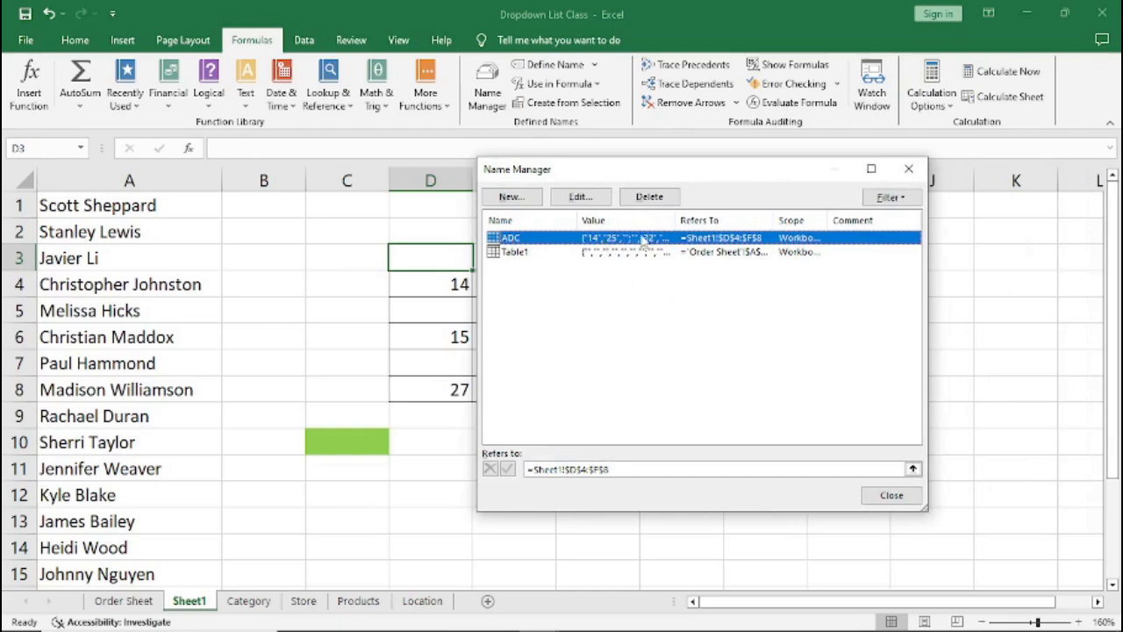
pyautogui.click(509, 252)
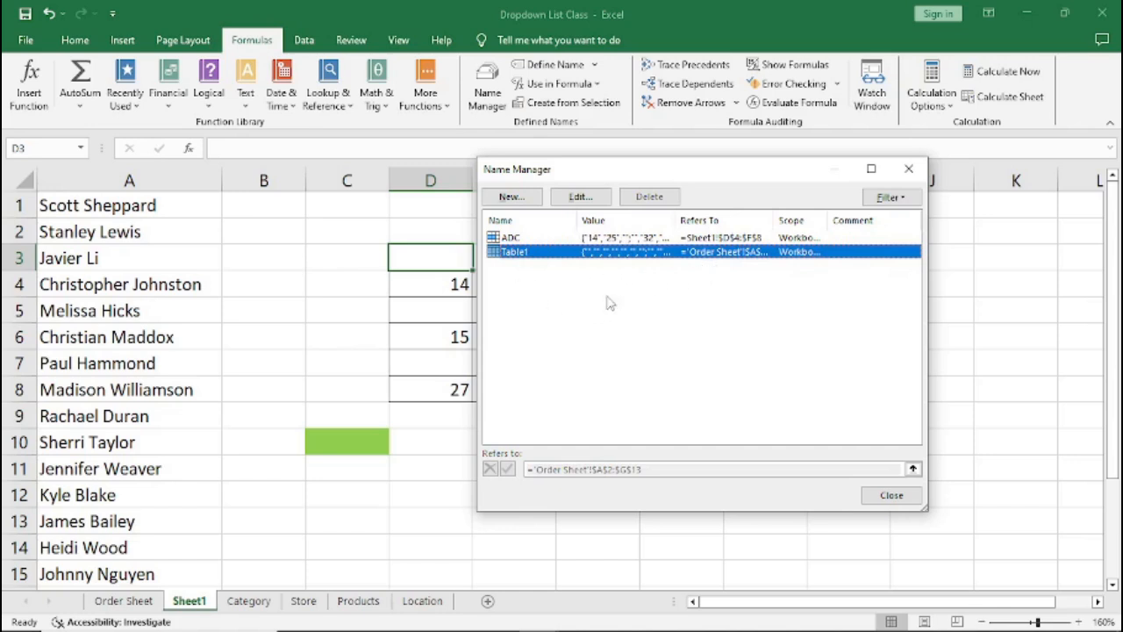
pyautogui.click(511, 238)
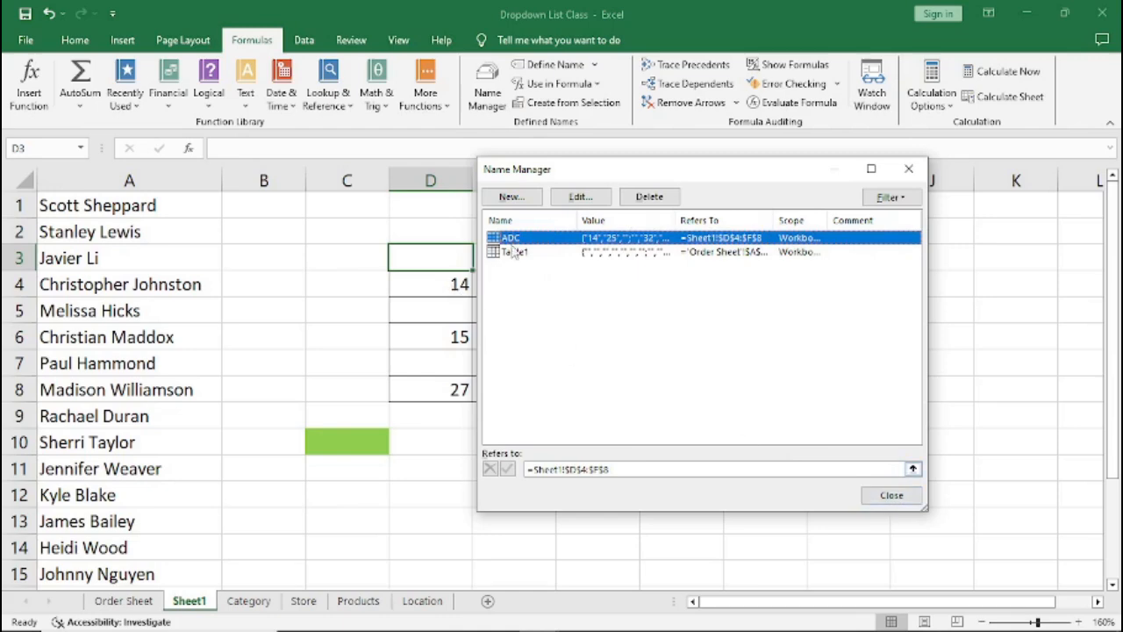
pyautogui.click(891, 495)
pyautogui.click(905, 498)
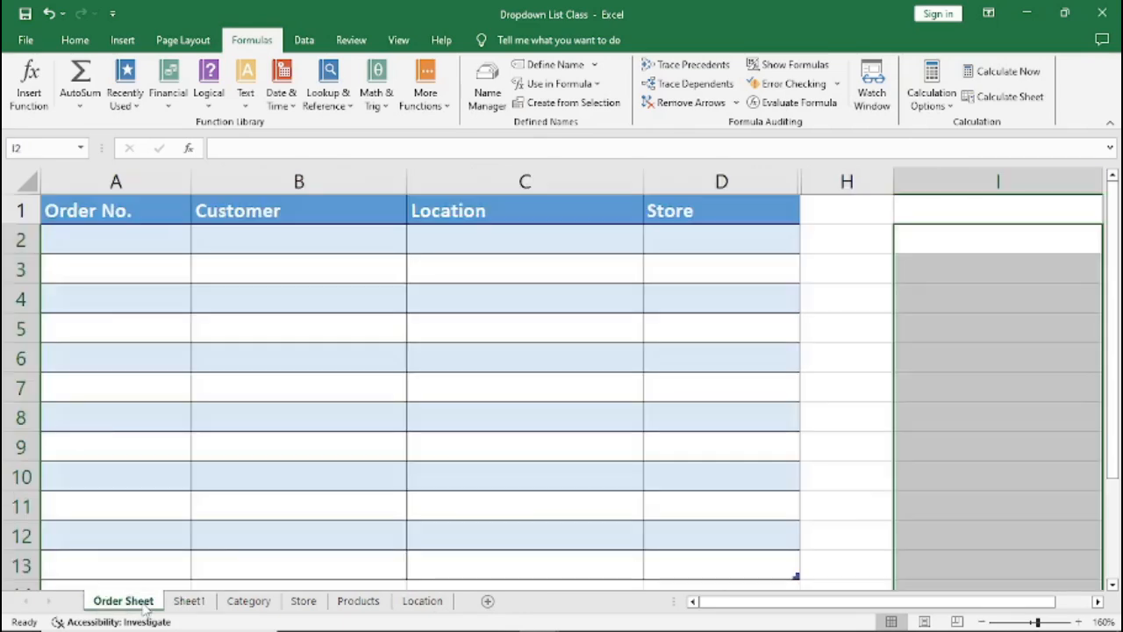
# Enter the formula =SUM(ADC) in cell I6 of the Order Sheet and check it
pyautogui.click(123, 601)
pyautogui.click(369, 485)
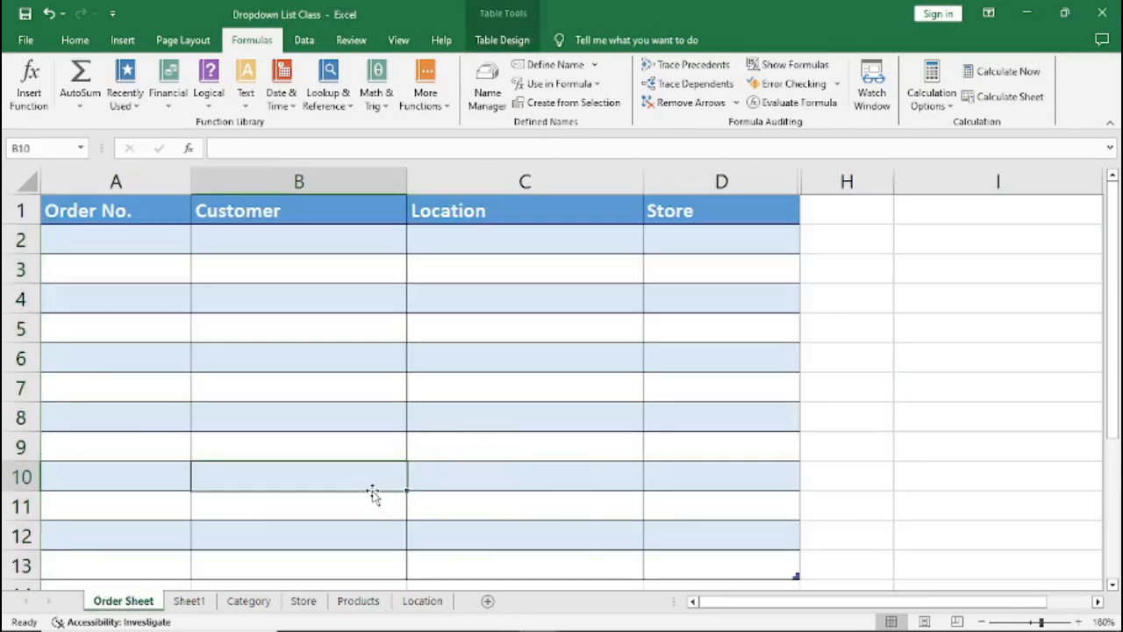
pyautogui.click(923, 353)
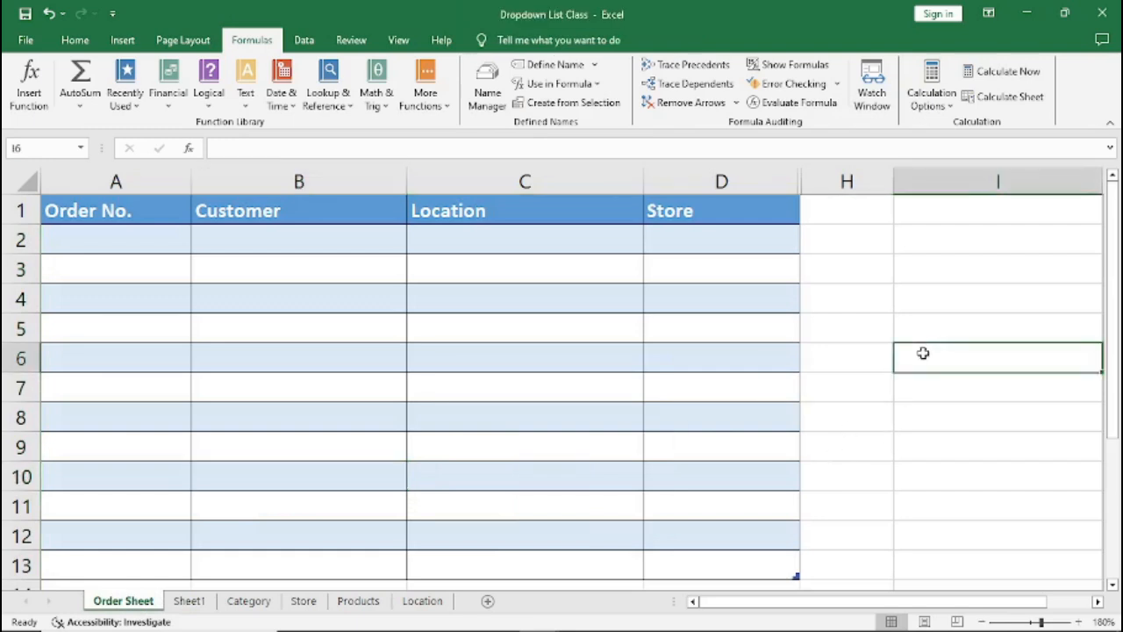
pyautogui.click(189, 601)
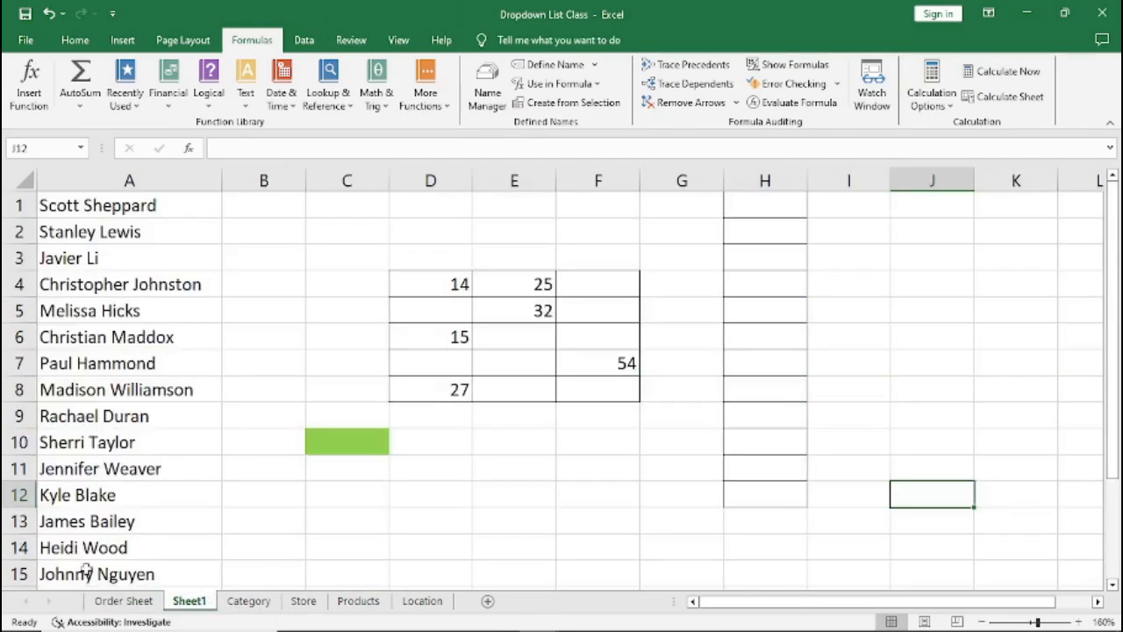
pyautogui.click(123, 601)
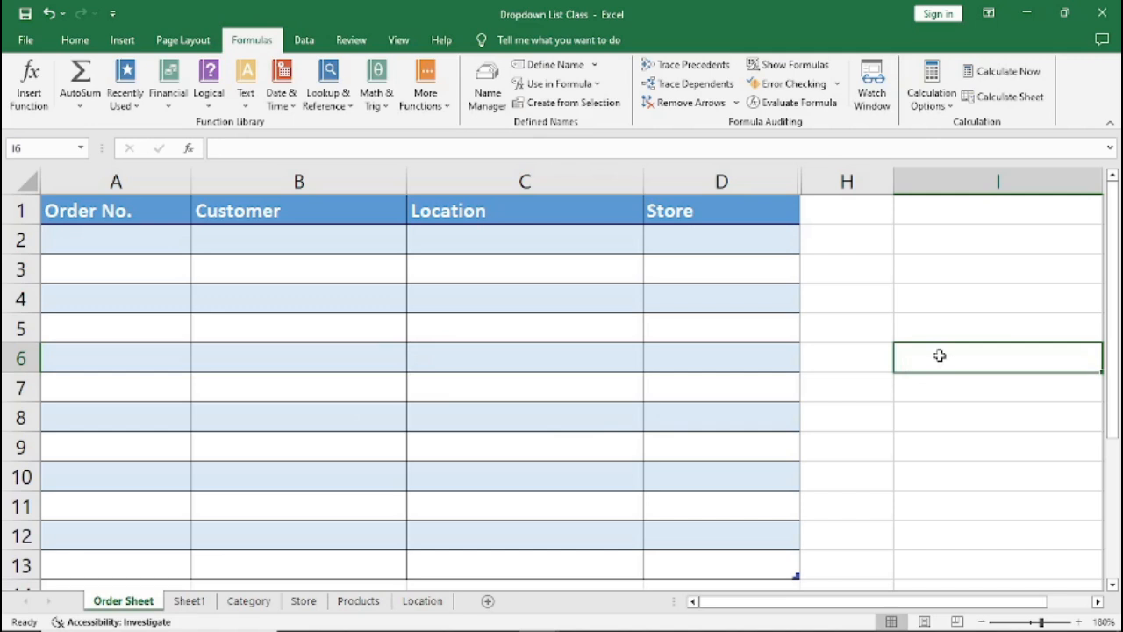
pyautogui.write('=SU')
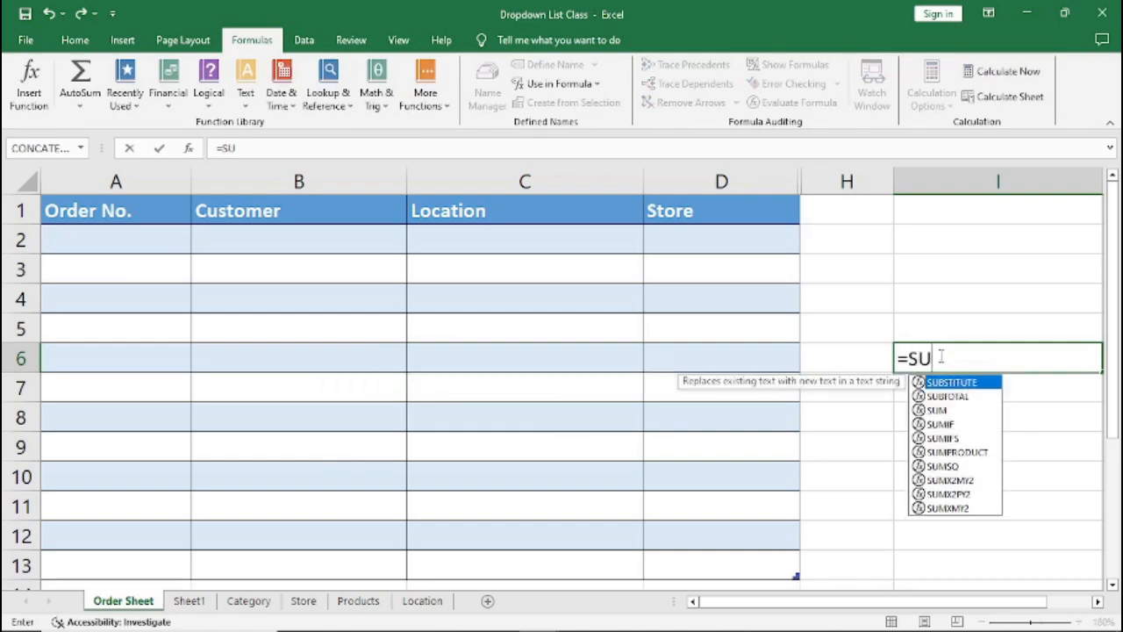
pyautogui.write('M')
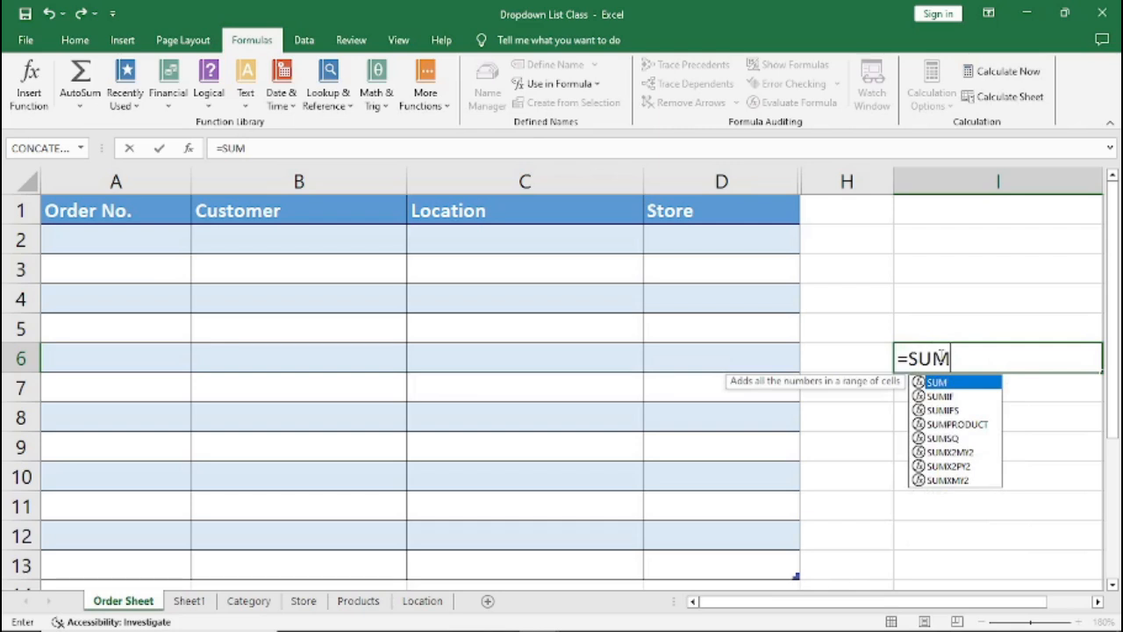
pyautogui.write('(')
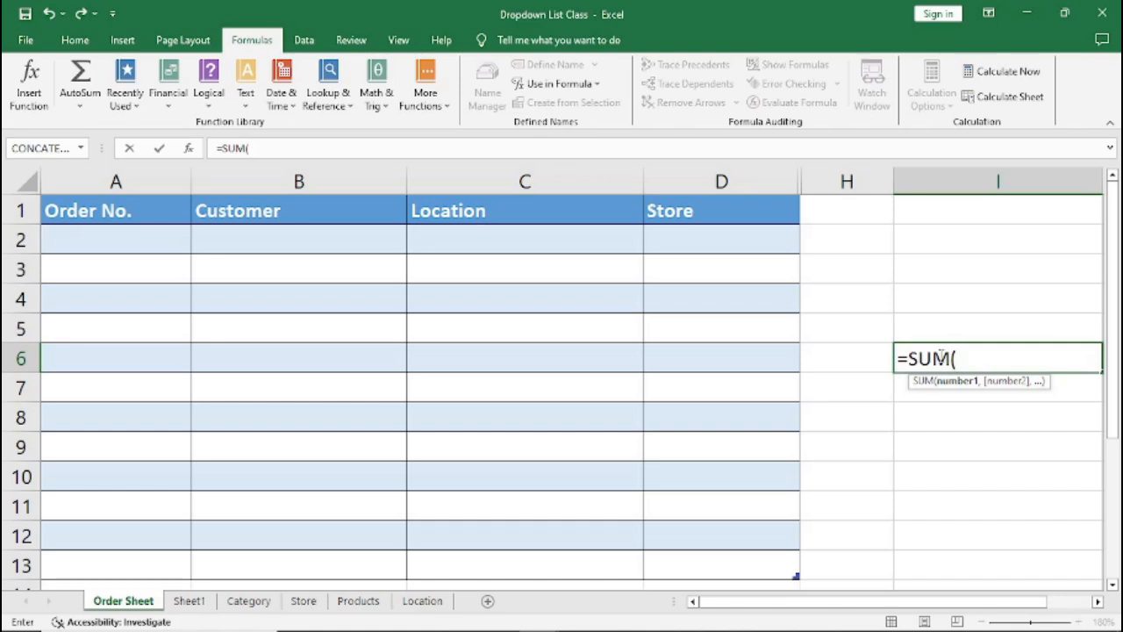
pyautogui.write('ADC')
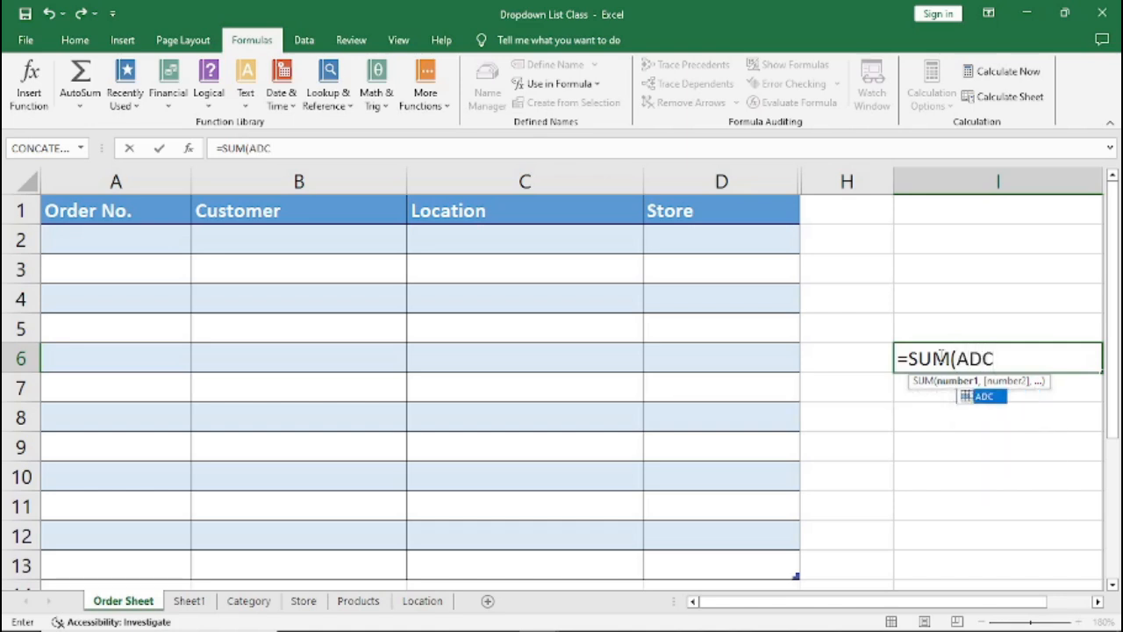
pyautogui.write(')')
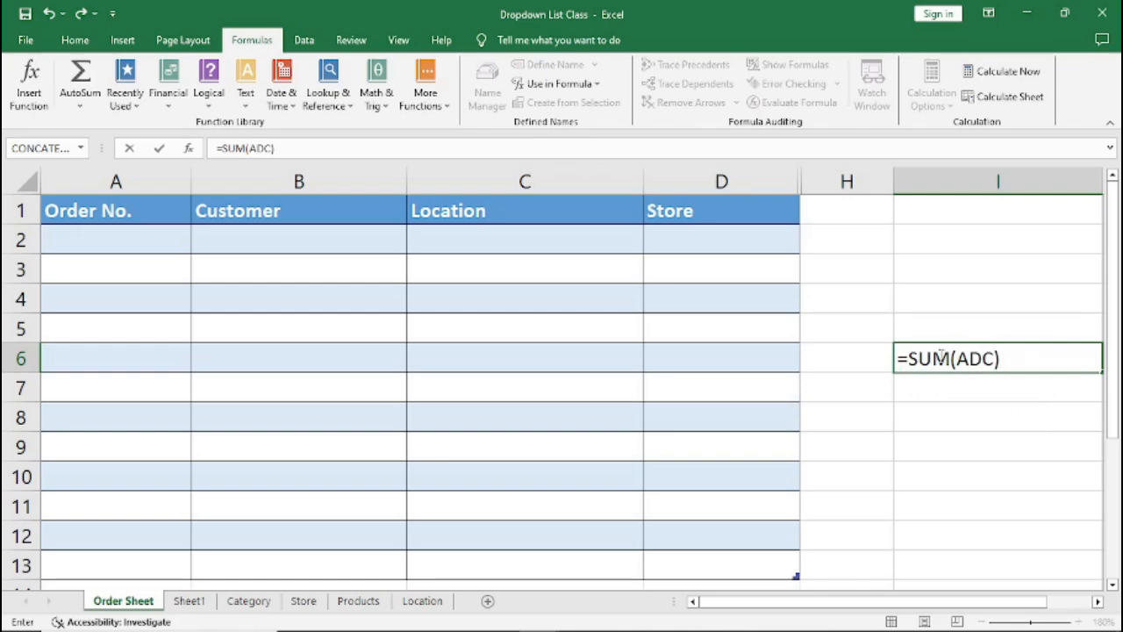
pyautogui.press('Return')
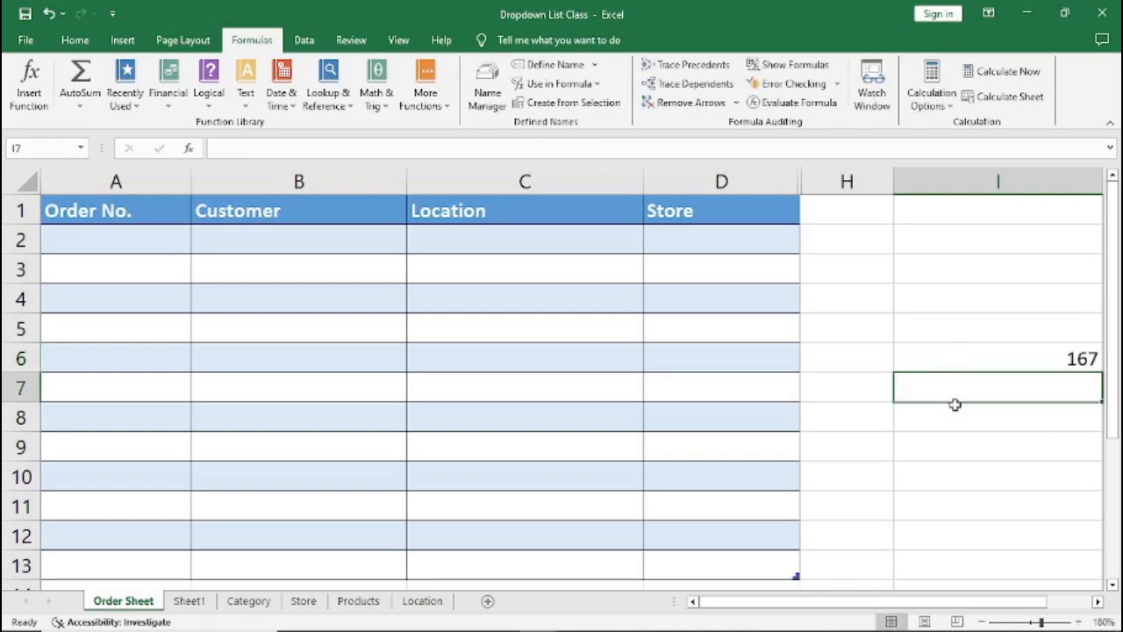
pyautogui.click(995, 354)
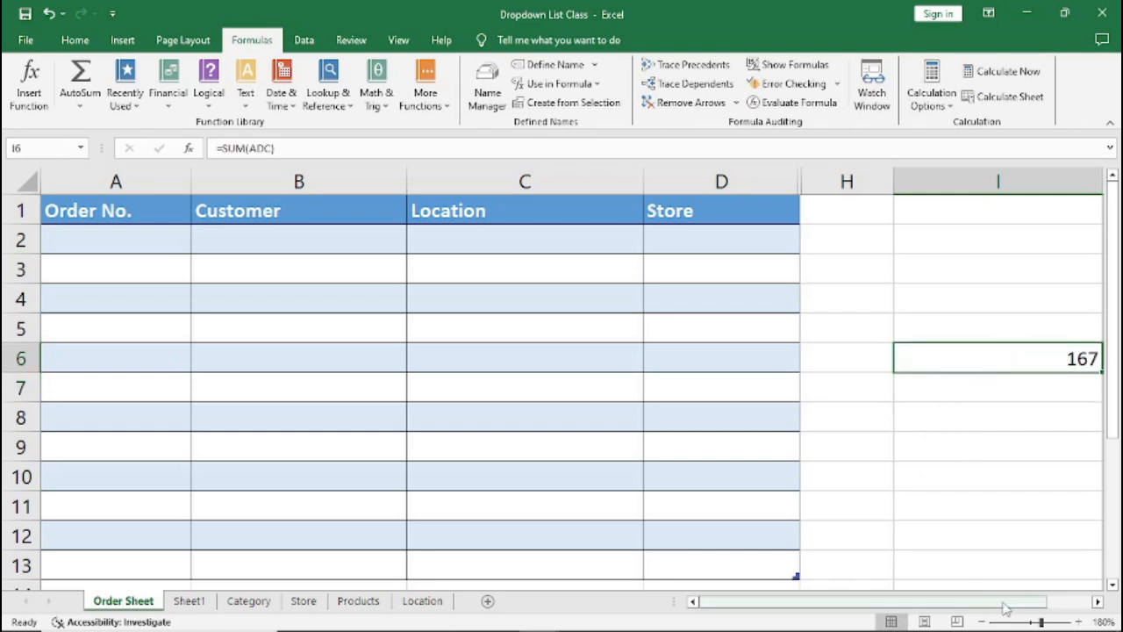
pyautogui.click(1097, 603)
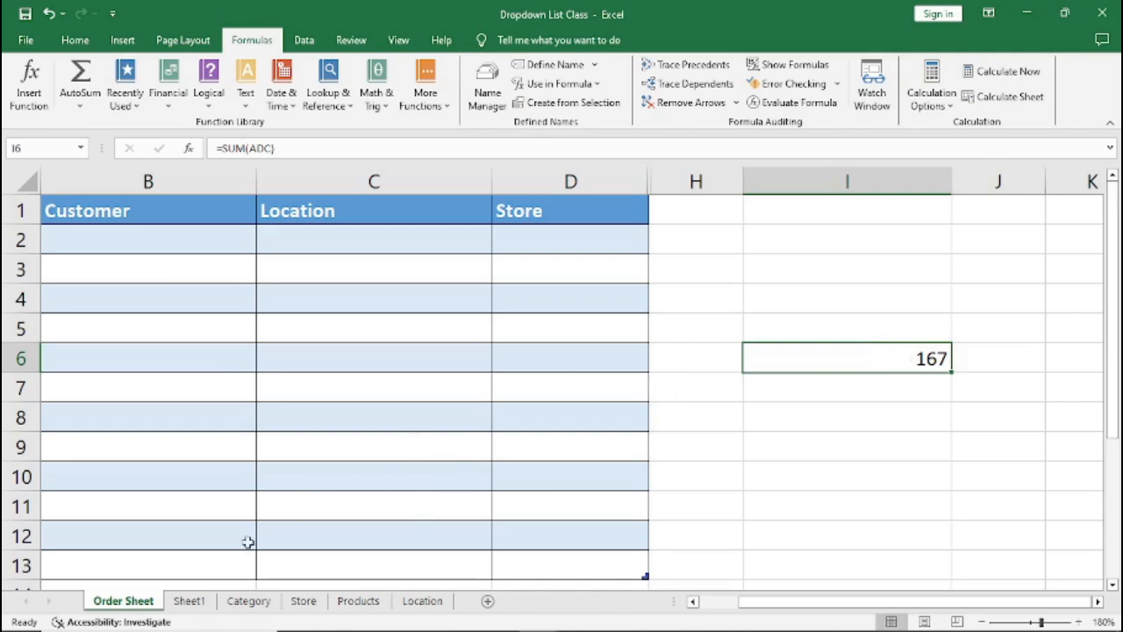
# Enter 1000 in cell E7 of Sheet1 and check the named-range sum on the Order Sheet
pyautogui.click(186, 604)
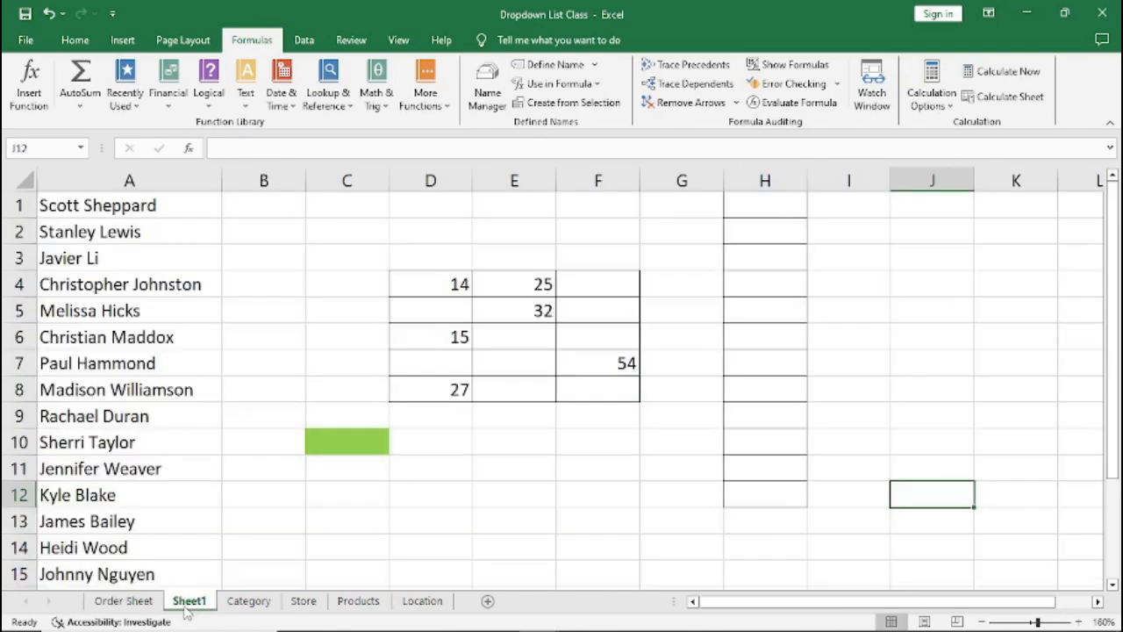
pyautogui.click(510, 366)
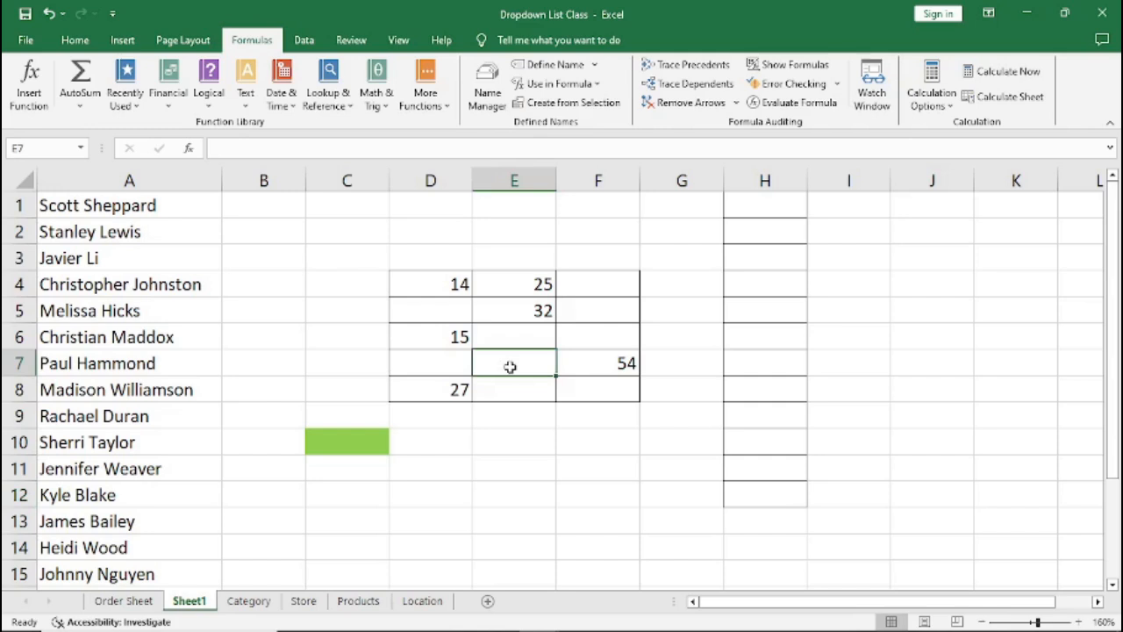
pyautogui.write('1000')
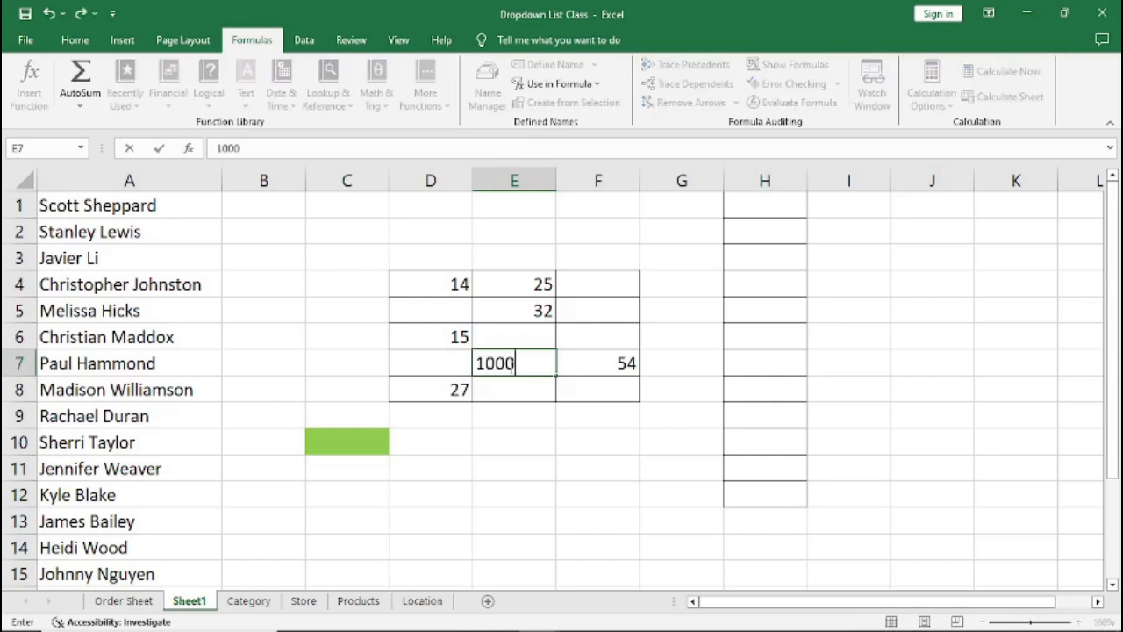
pyautogui.click(431, 355)
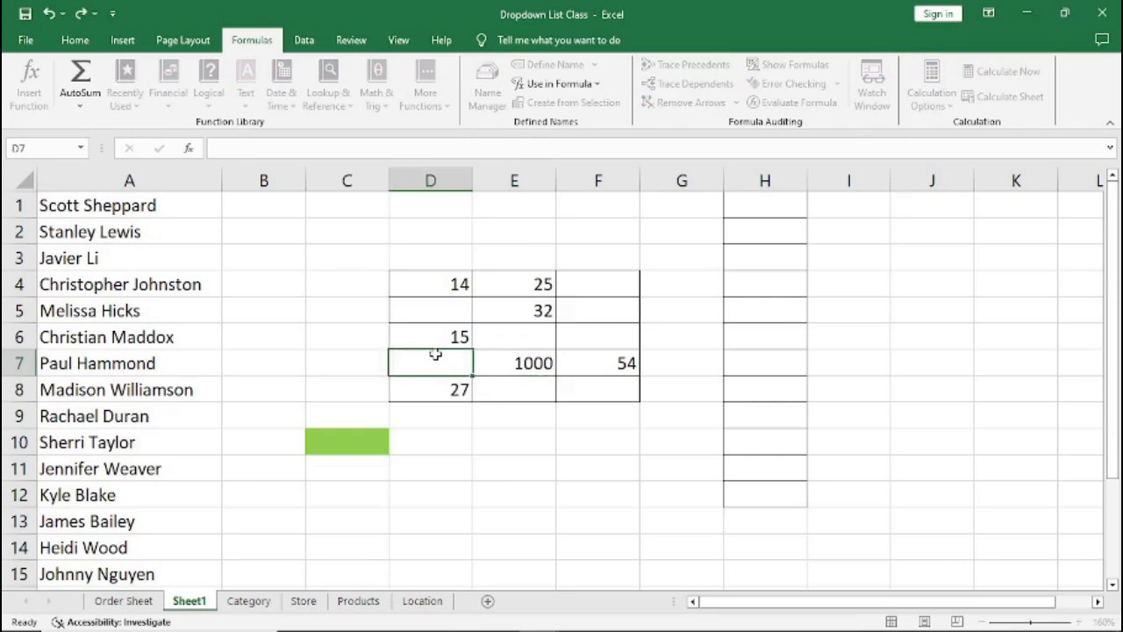
pyautogui.click(124, 601)
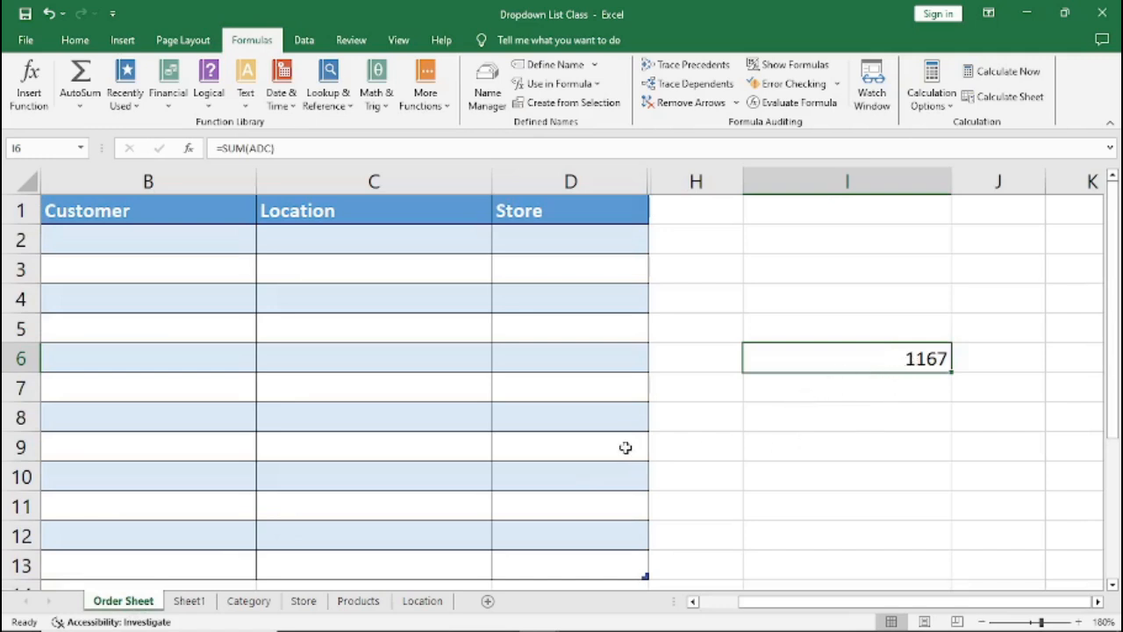
# Enter the formula =SUM(ADC) in the green cell C10 of Sheet1 and reselect the cell to check it
pyautogui.click(189, 604)
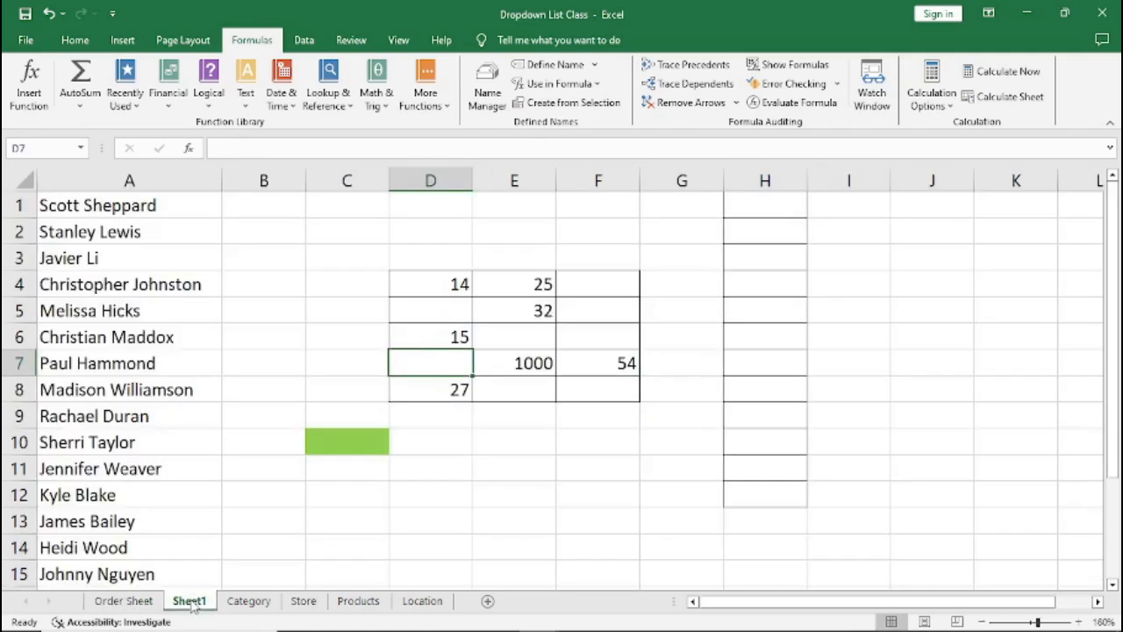
pyautogui.click(332, 447)
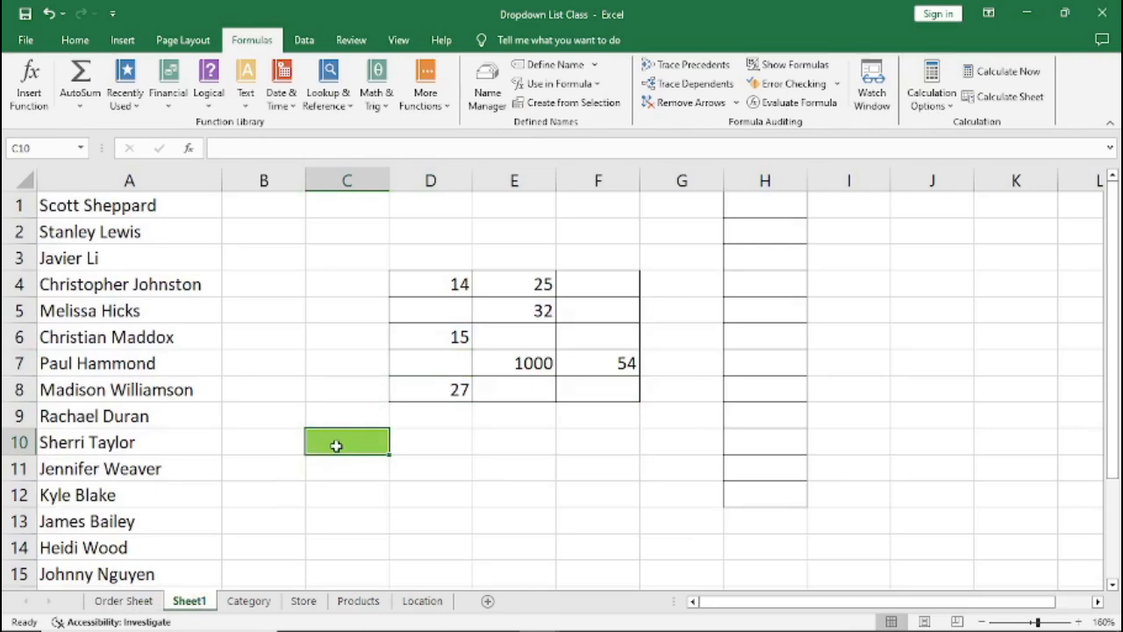
pyautogui.write('=')
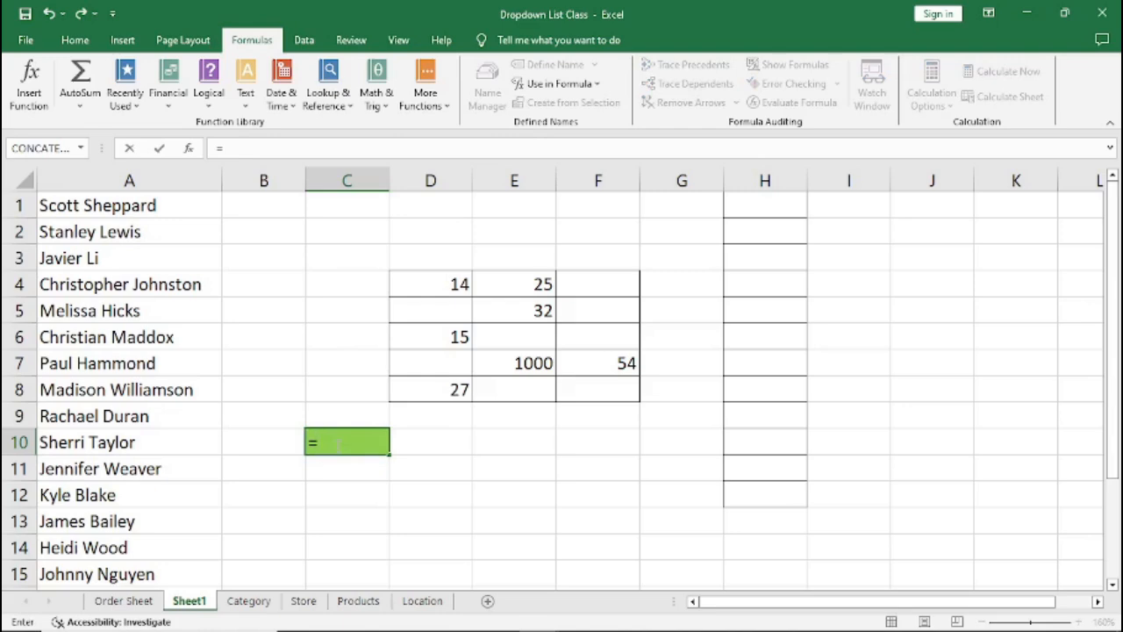
pyautogui.write('SU')
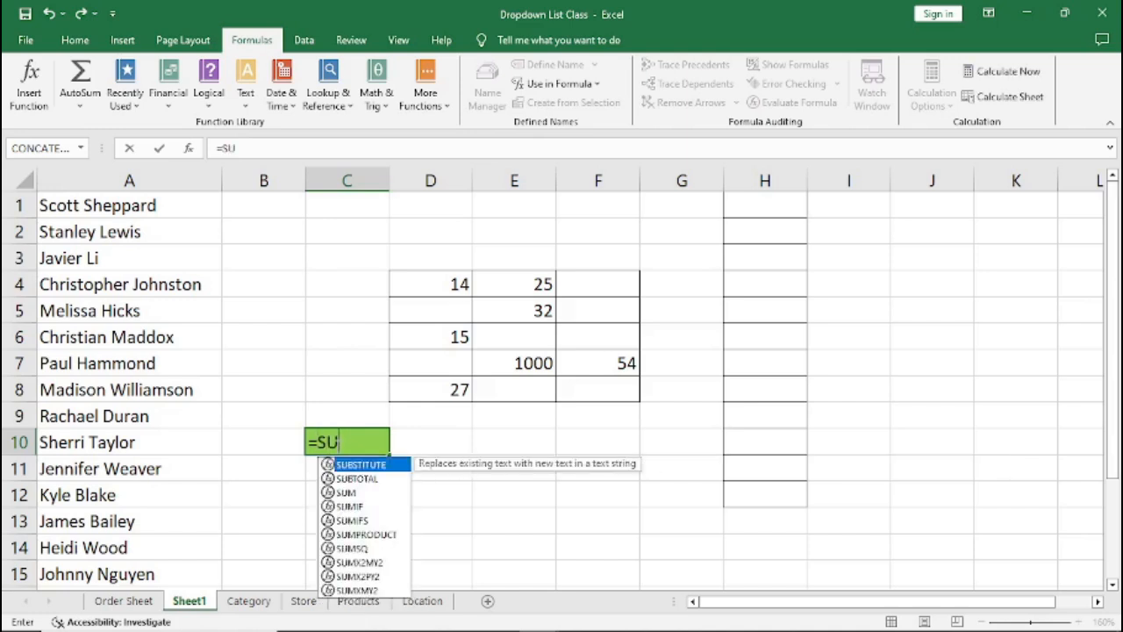
pyautogui.write('M')
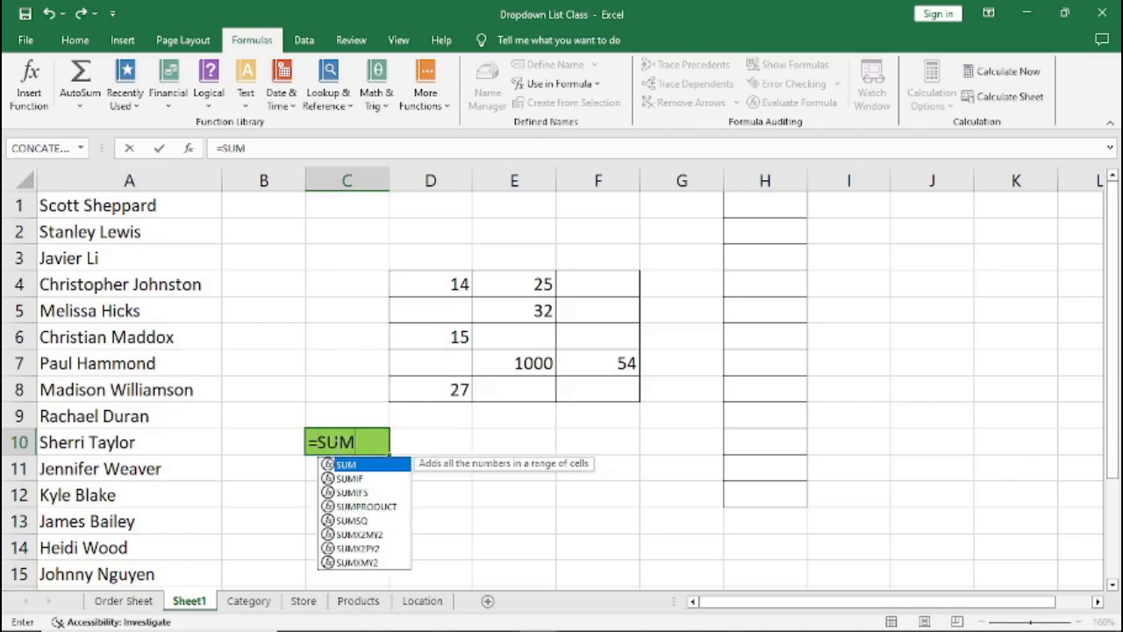
pyautogui.write('(')
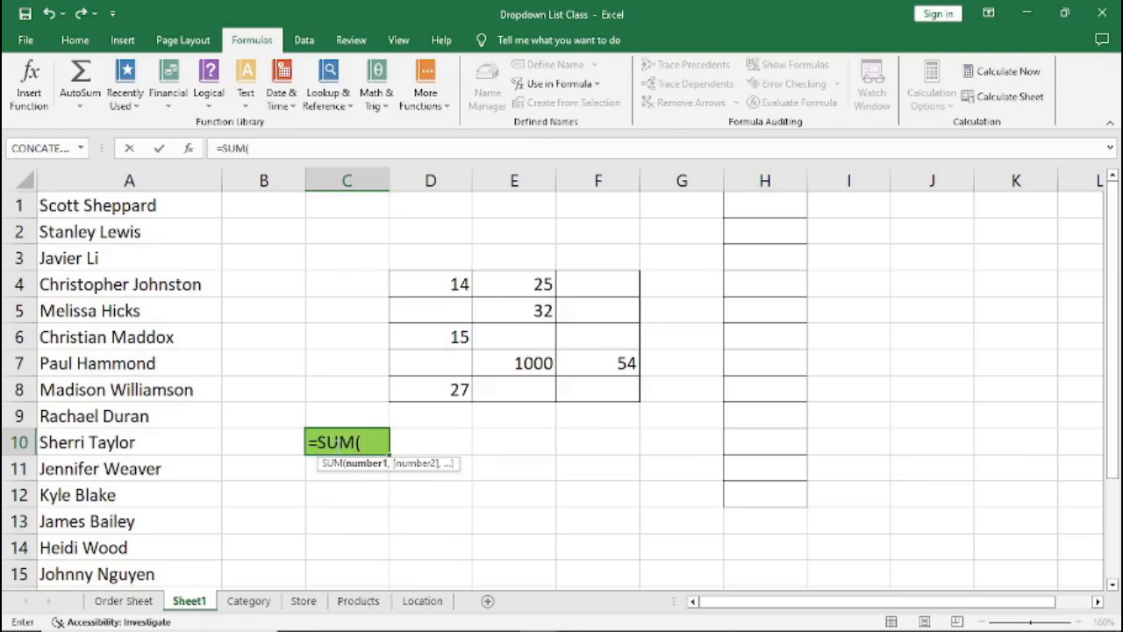
pyautogui.write('A')
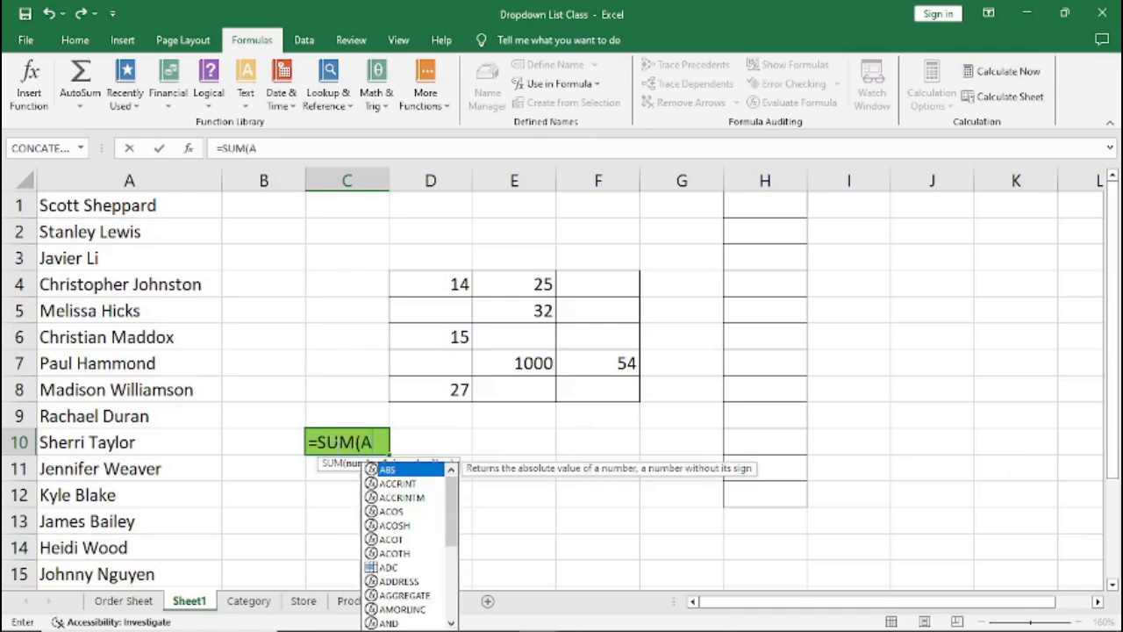
pyautogui.write('DC')
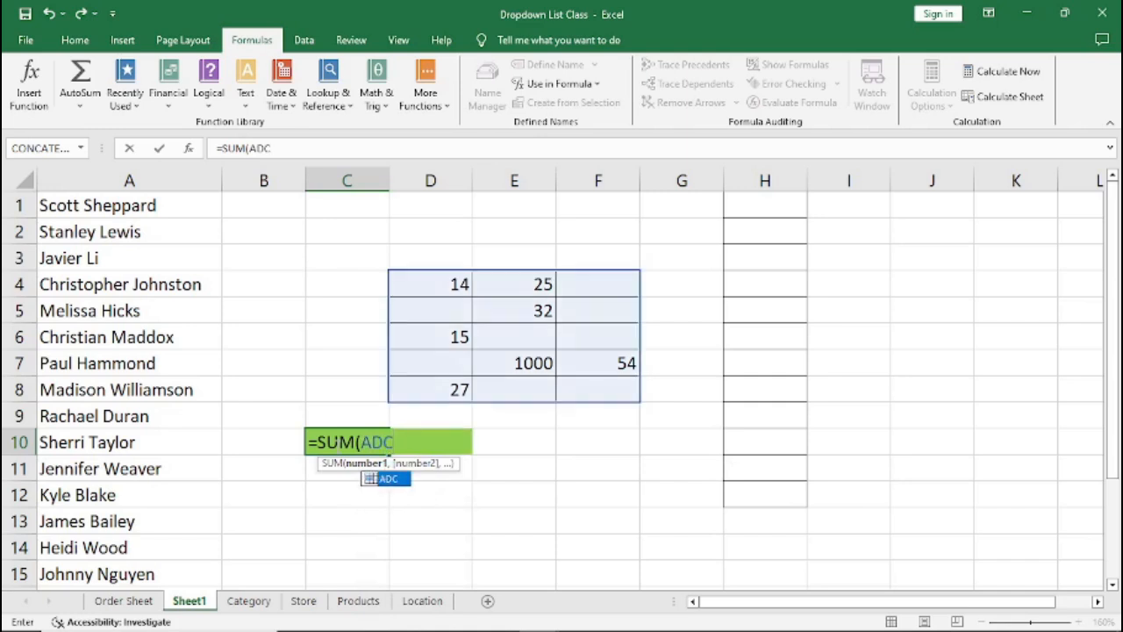
pyautogui.write(')')
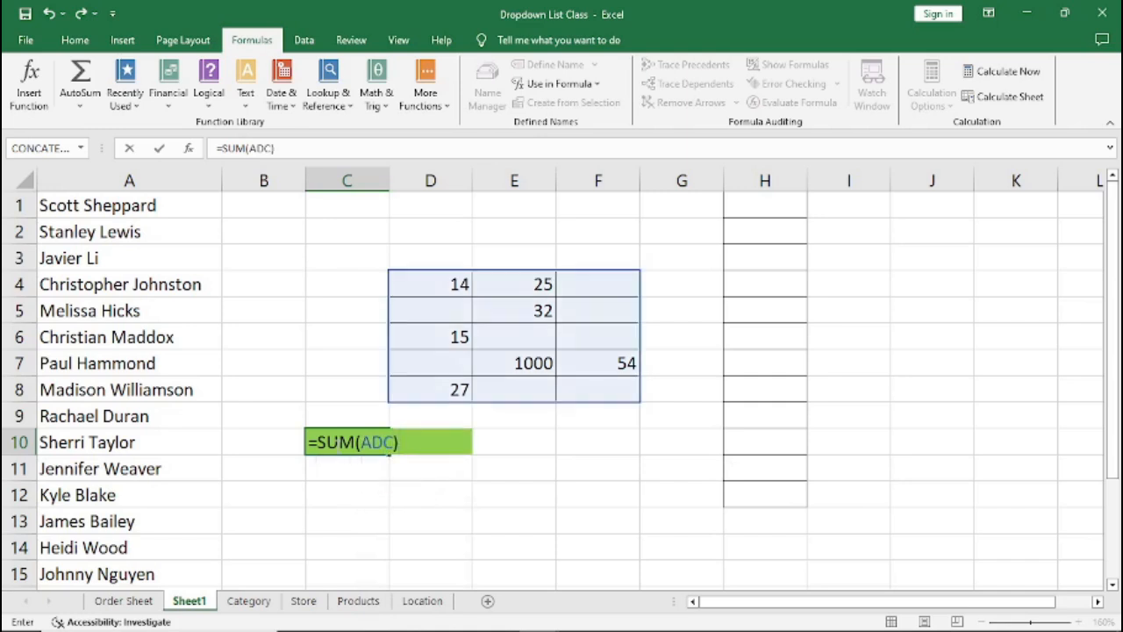
pyautogui.press('Return')
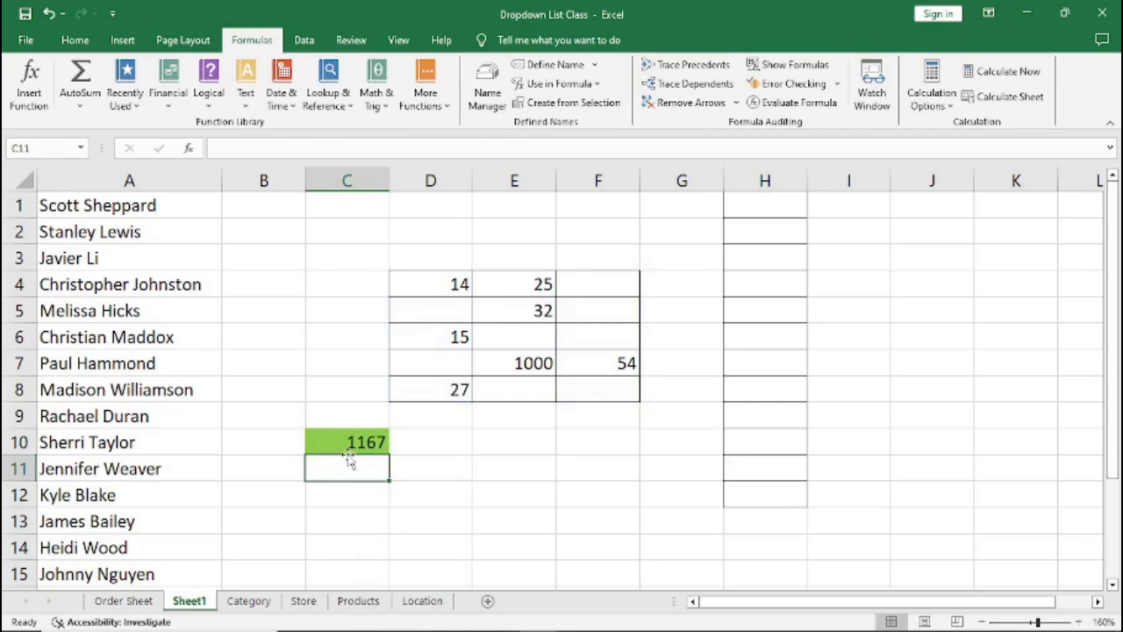
pyautogui.click(348, 444)
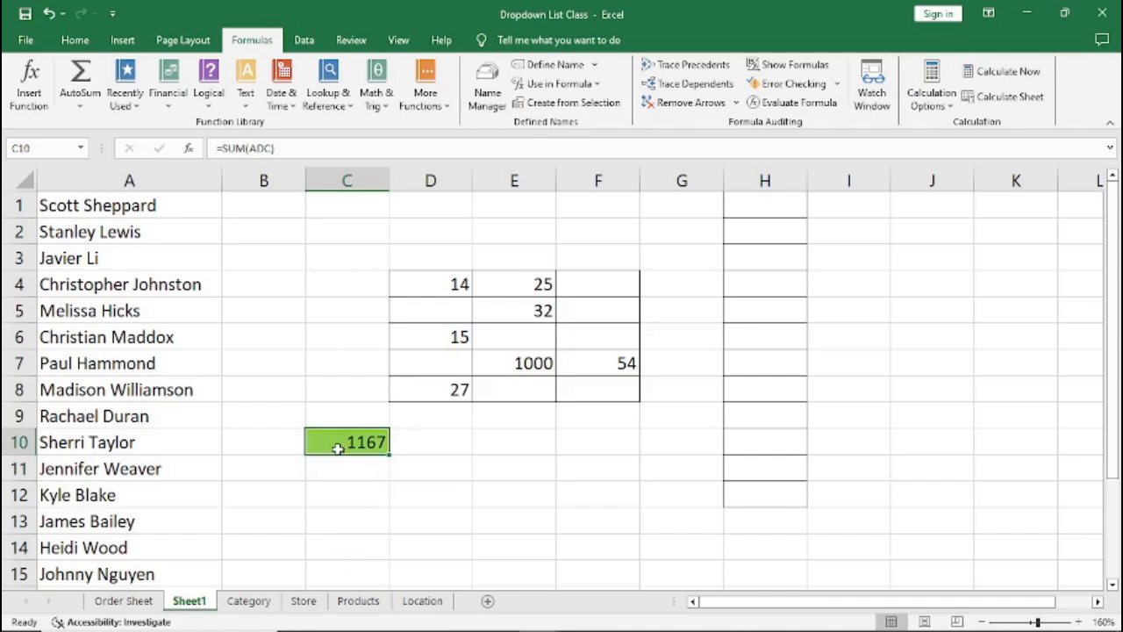
# Define the workbook-scoped name LA for cell C10 of Sheet1 and reselect the cell to check its name
pyautogui.click(343, 475)
pyautogui.click(341, 439)
pyautogui.click(550, 67)
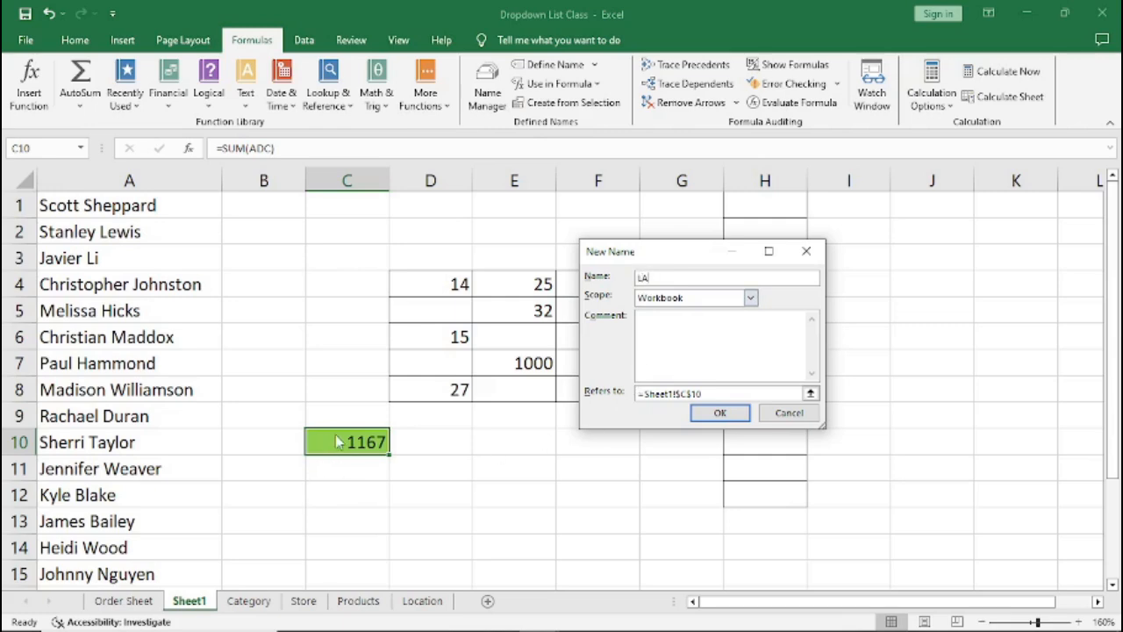
pyautogui.click(719, 413)
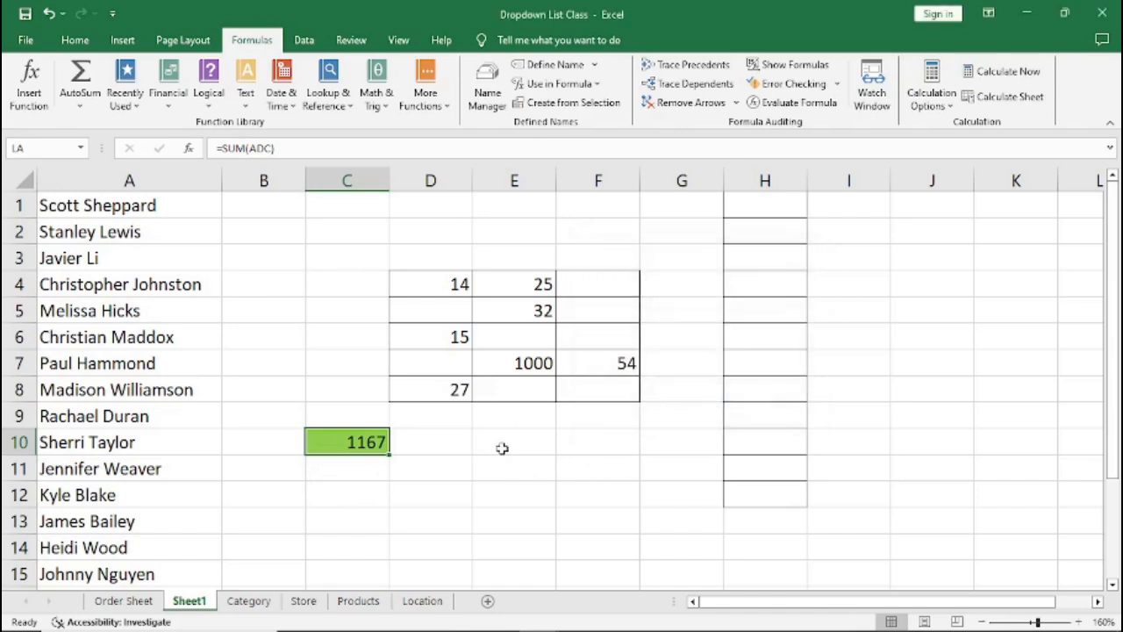
pyautogui.click(345, 486)
pyautogui.click(346, 439)
# Try LA as the name for the bordered range H1:H12 on Sheet1, and define it as TOP instead
pyautogui.click(776, 209)
pyautogui.moveTo(777, 209); pyautogui.dragTo(777, 495)
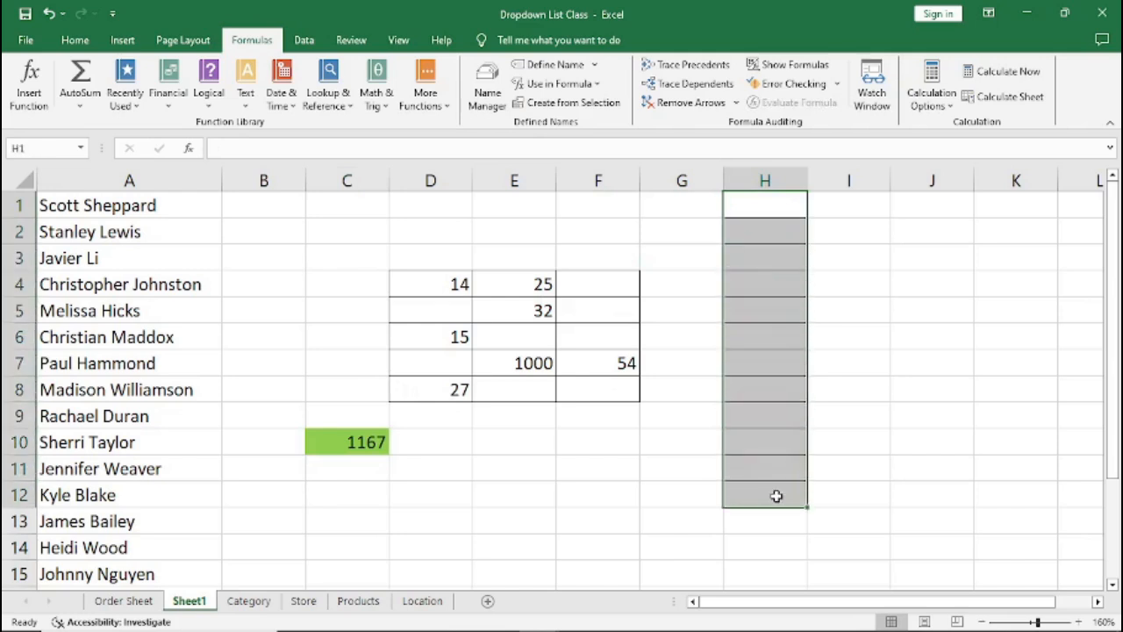
pyautogui.click(538, 70)
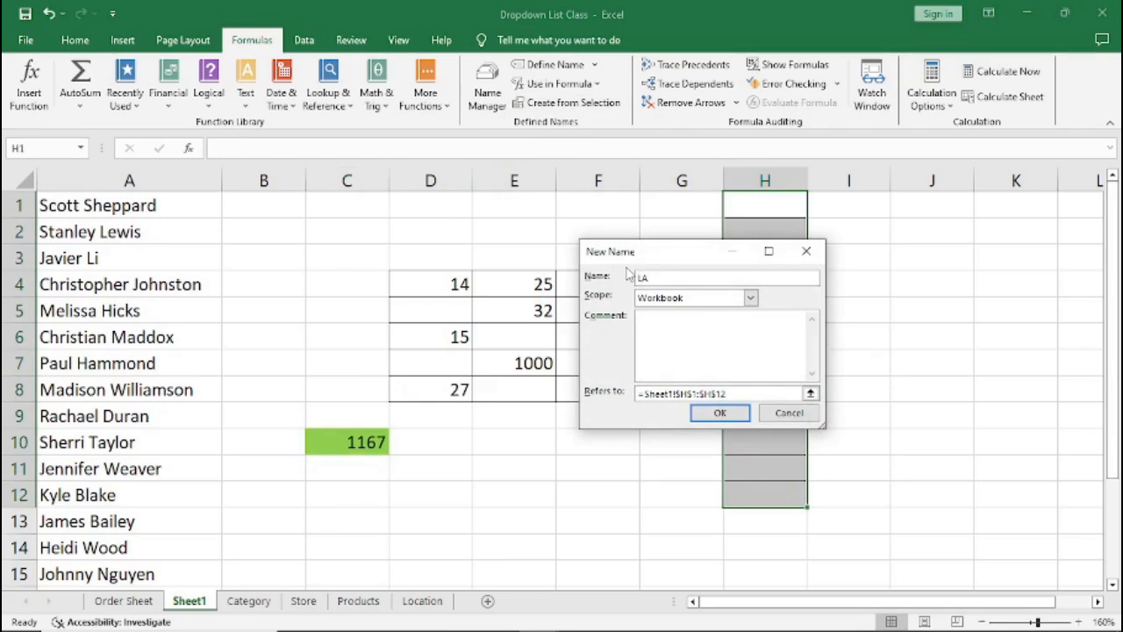
pyautogui.click(711, 412)
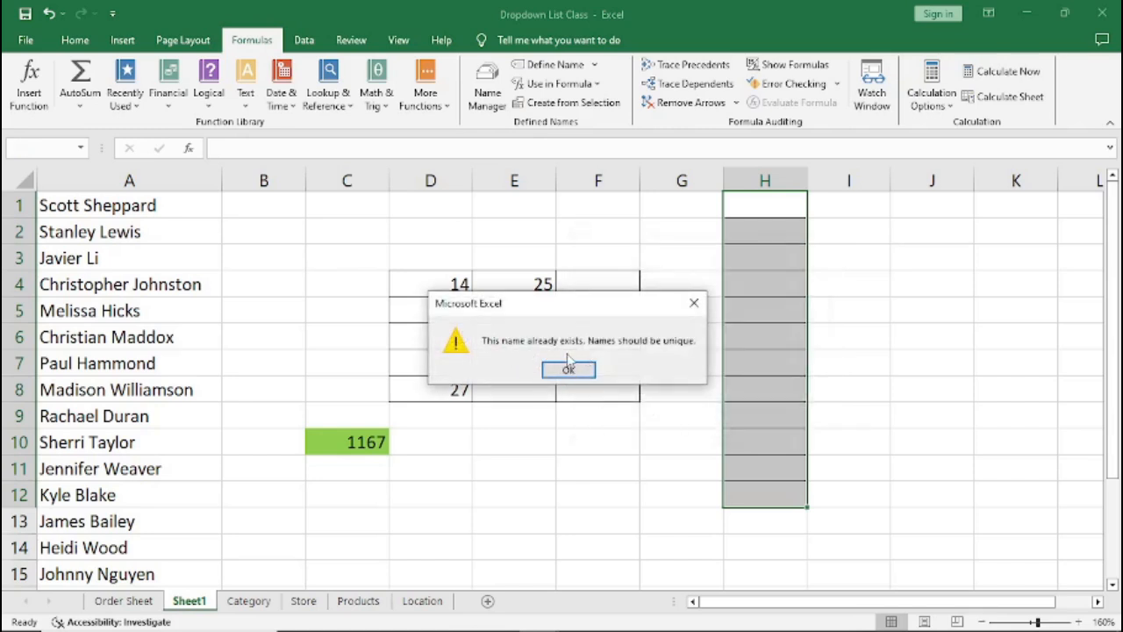
pyautogui.click(695, 304)
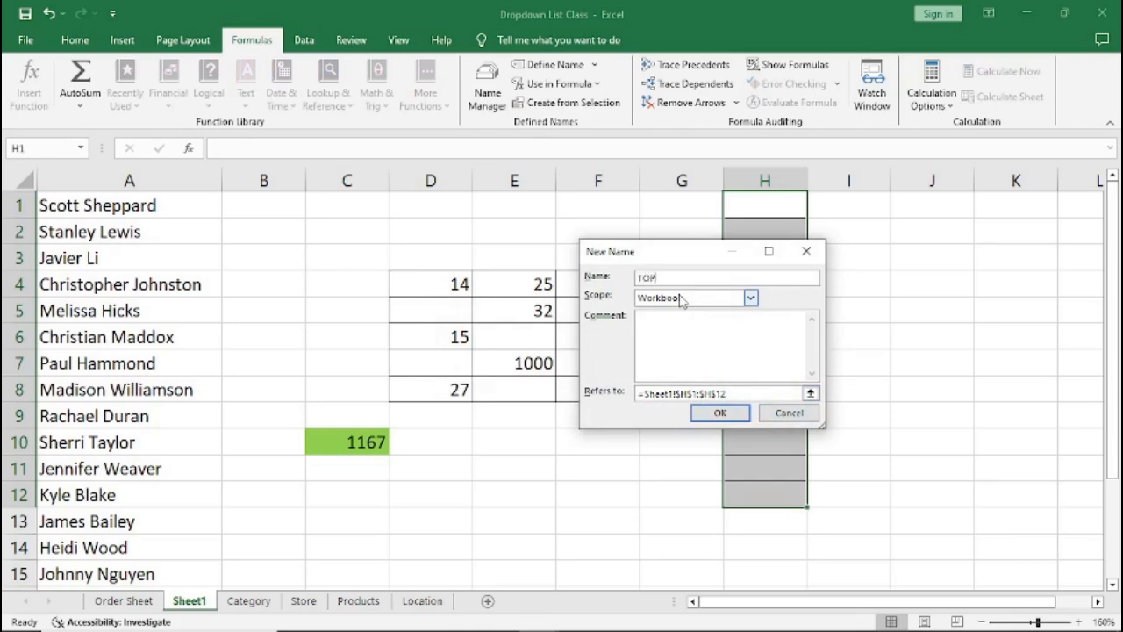
pyautogui.click(720, 412)
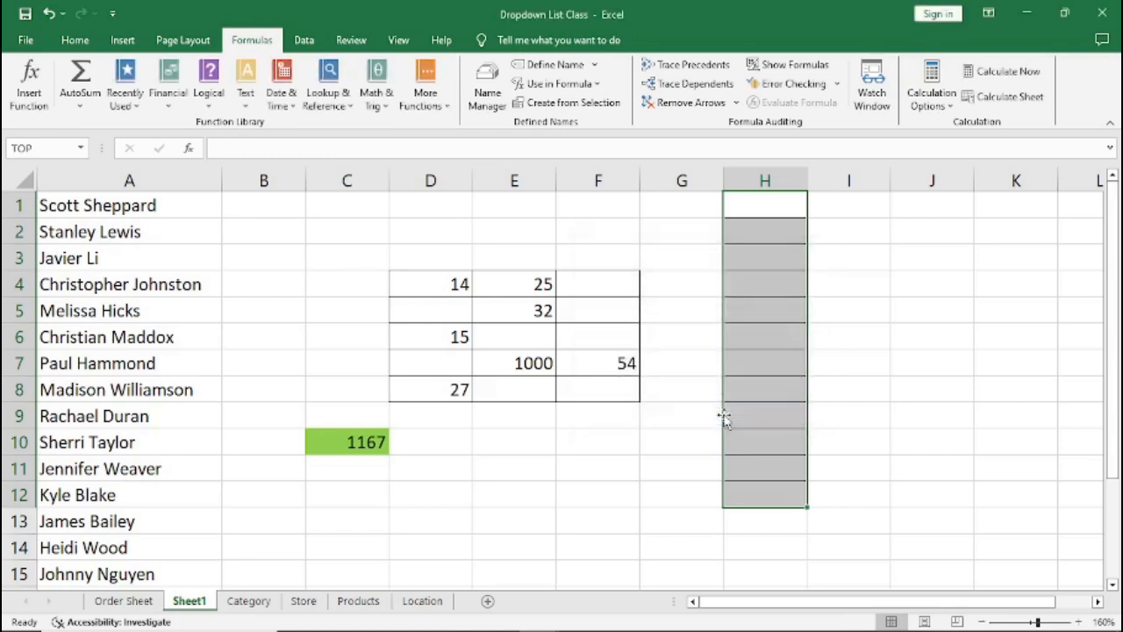
pyautogui.click(747, 231)
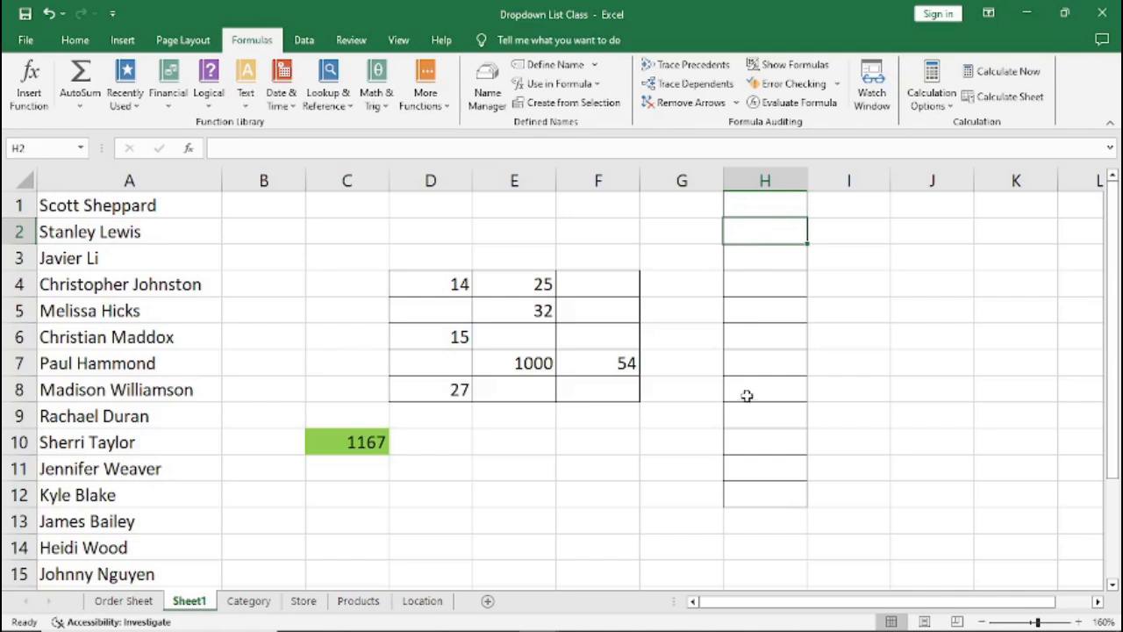
# Clear the formula in cell I6 of the Order Sheet and enter =LA in cell I4
pyautogui.click(120, 611)
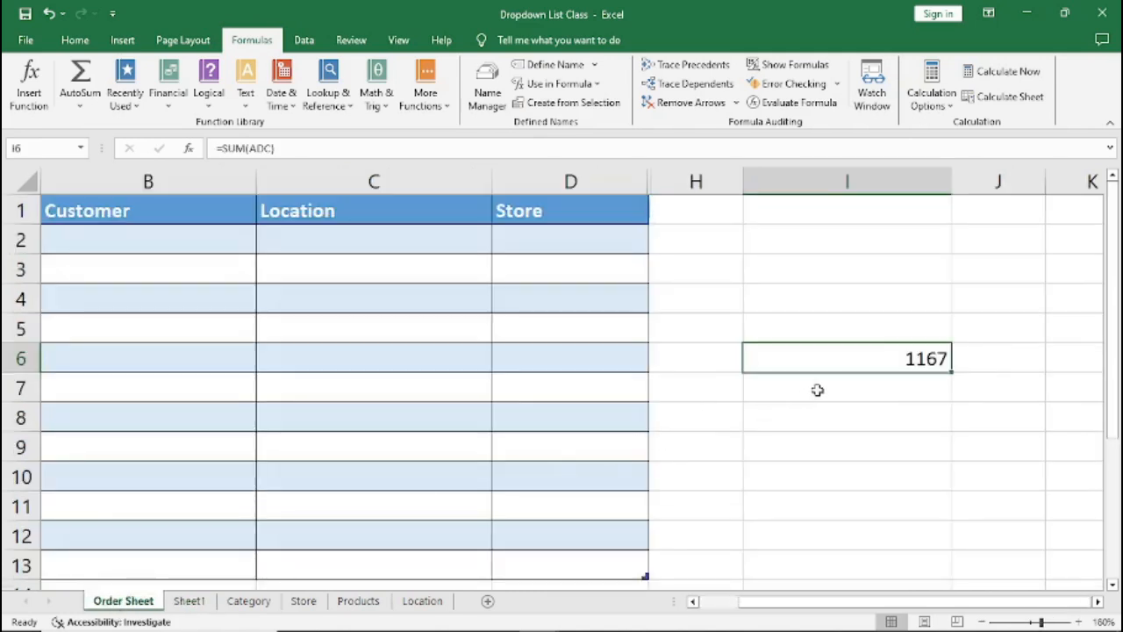
pyautogui.press('Delete')
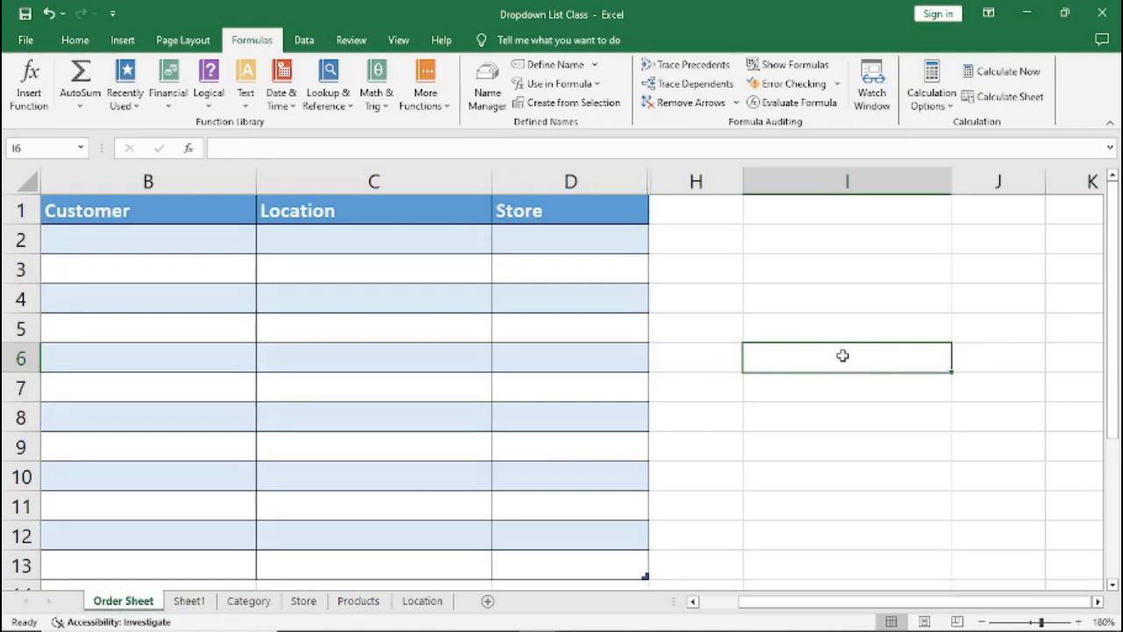
pyautogui.click(840, 302)
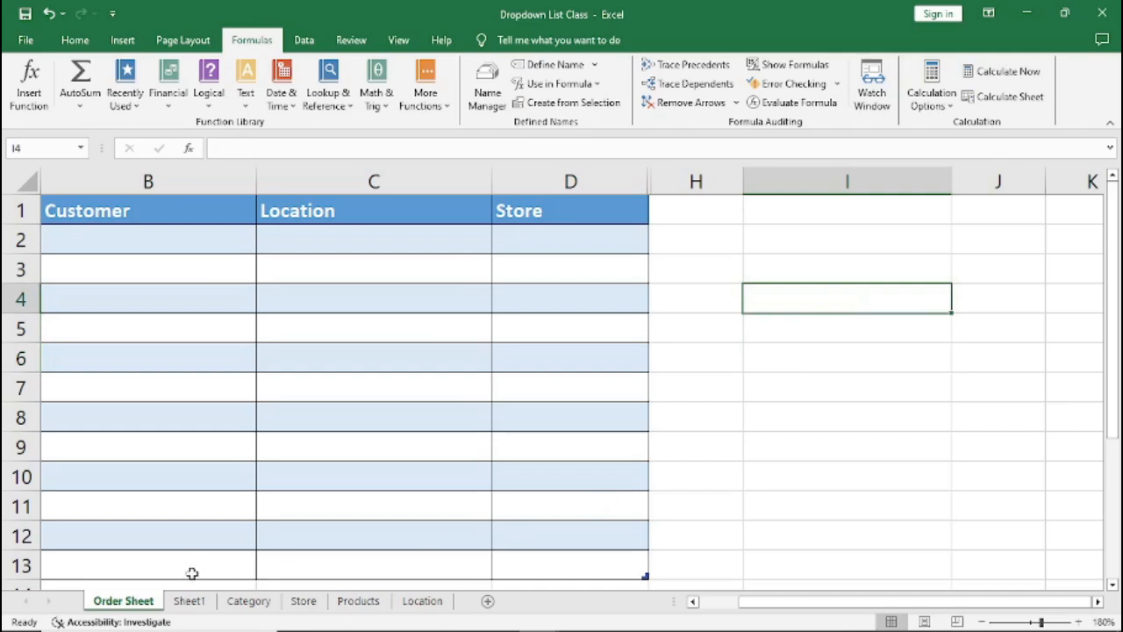
pyautogui.click(190, 601)
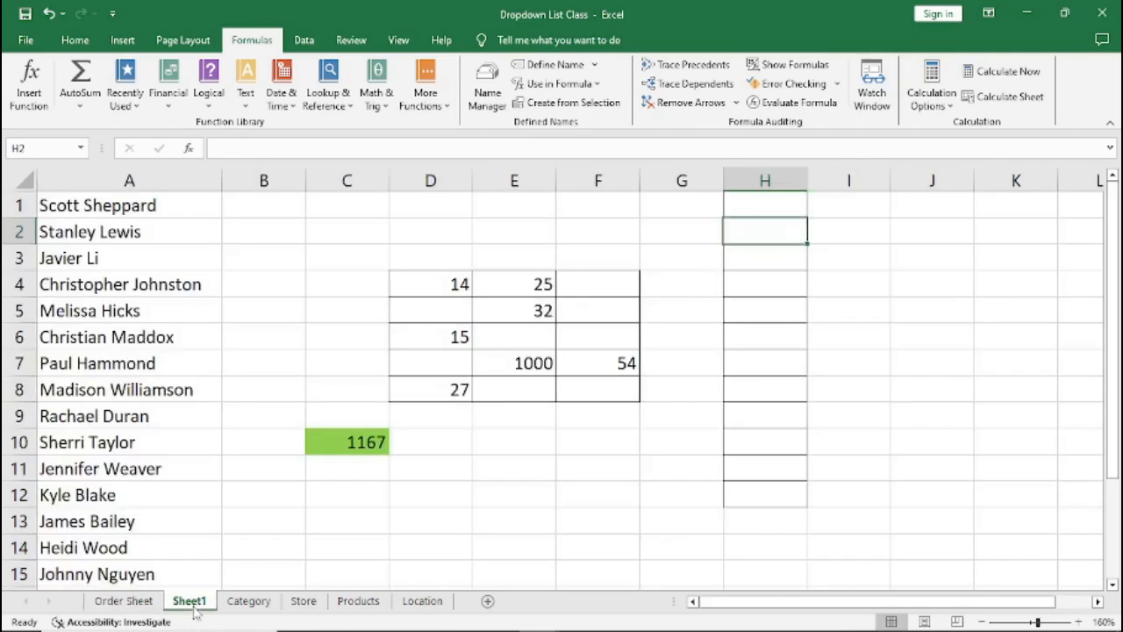
pyautogui.click(115, 605)
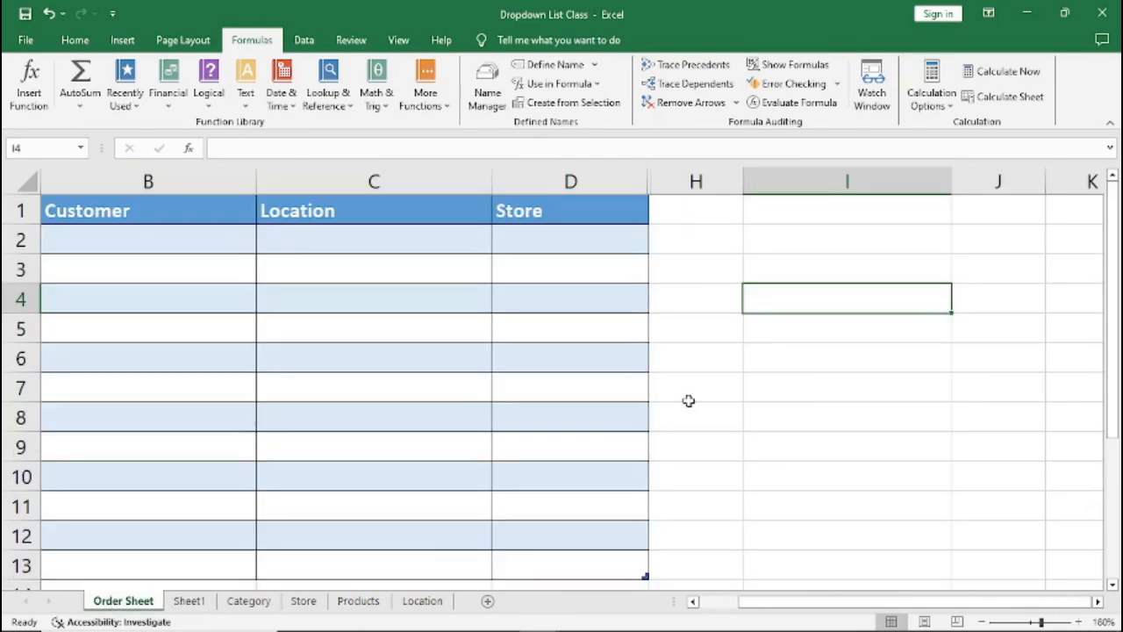
pyautogui.write('=')
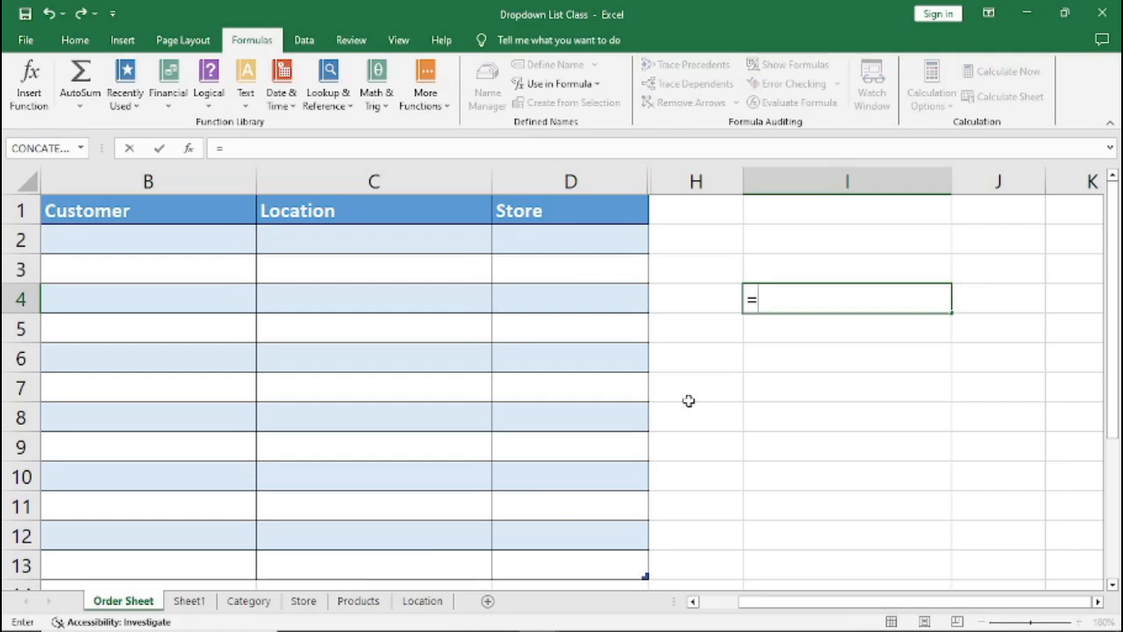
pyautogui.write('LA')
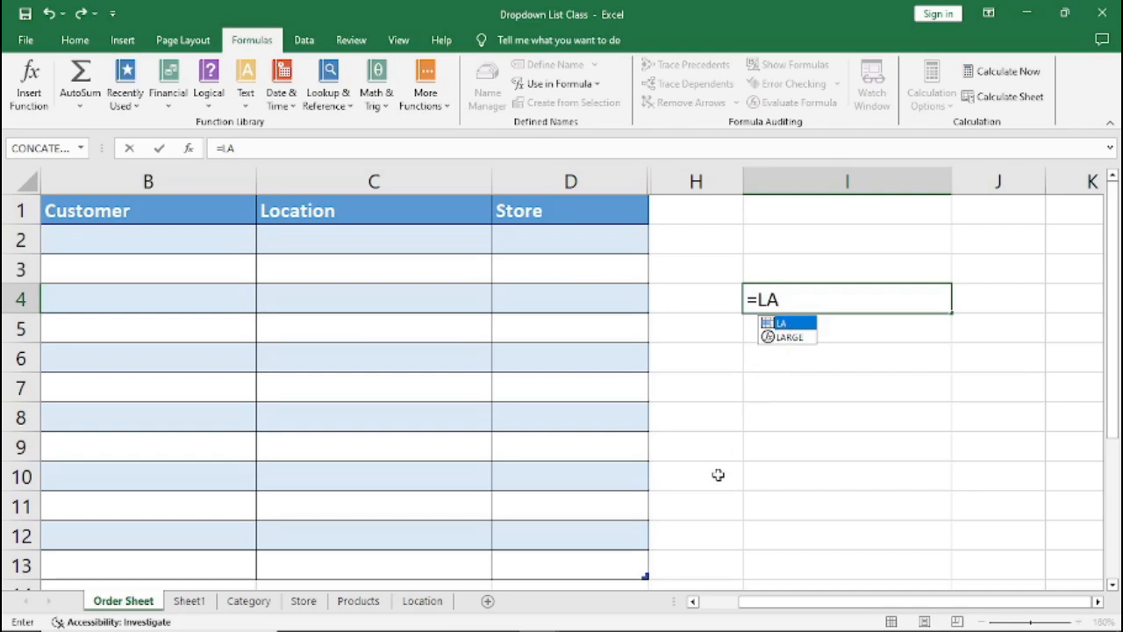
pyautogui.press('Return')
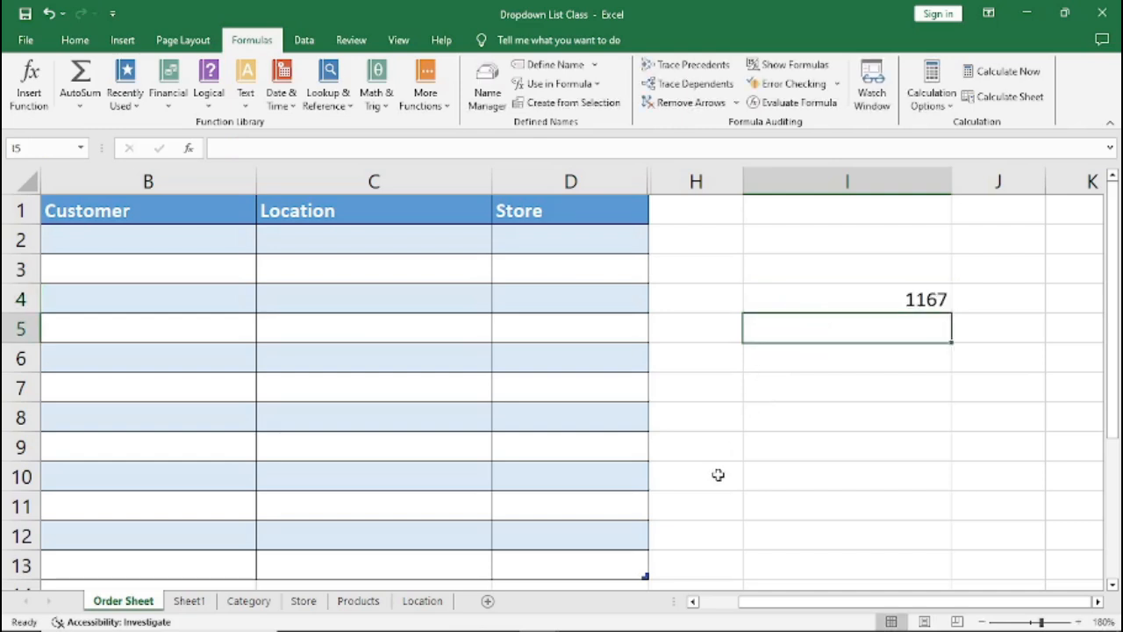
pyautogui.click(845, 298)
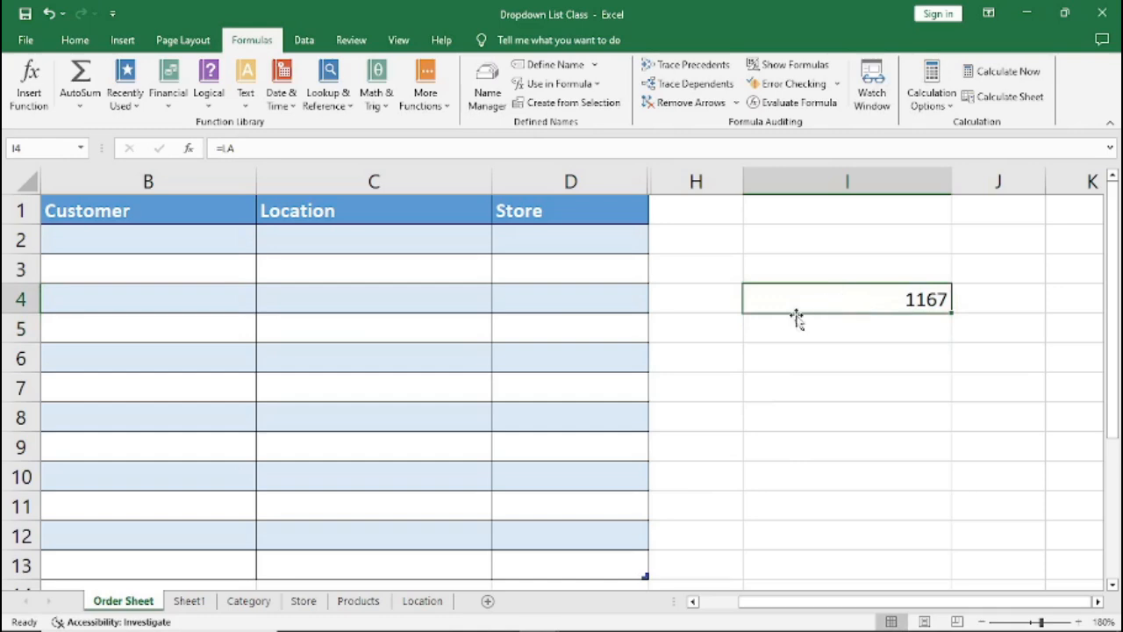
# Compare the cell named LA on Sheet1 with the =LA formula on the Order Sheet
pyautogui.click(191, 602)
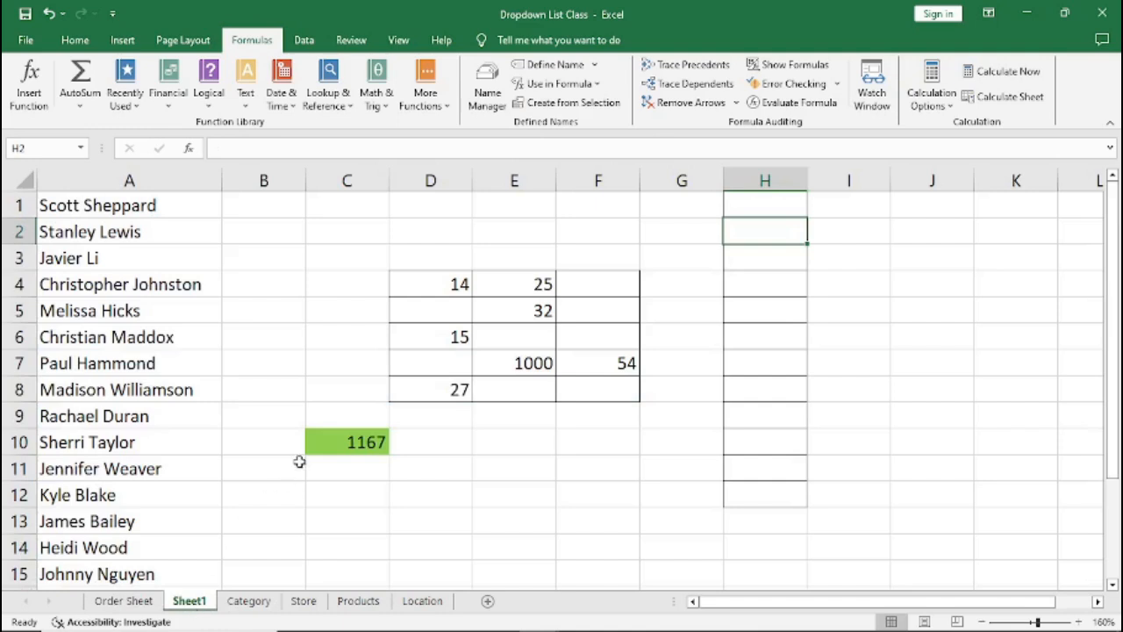
pyautogui.click(339, 437)
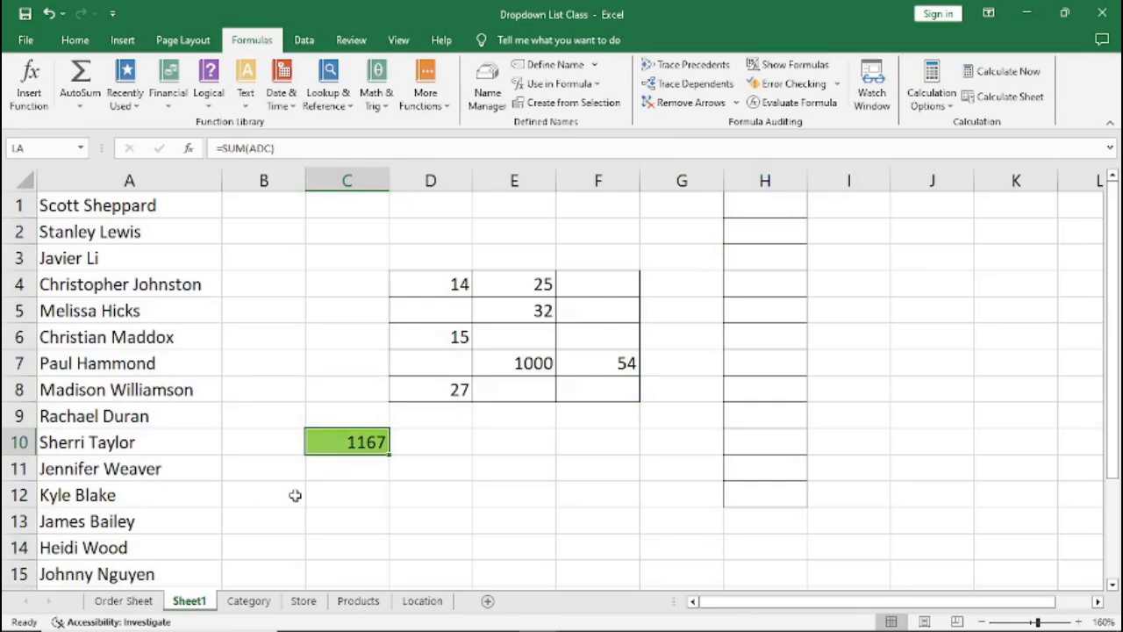
pyautogui.click(124, 601)
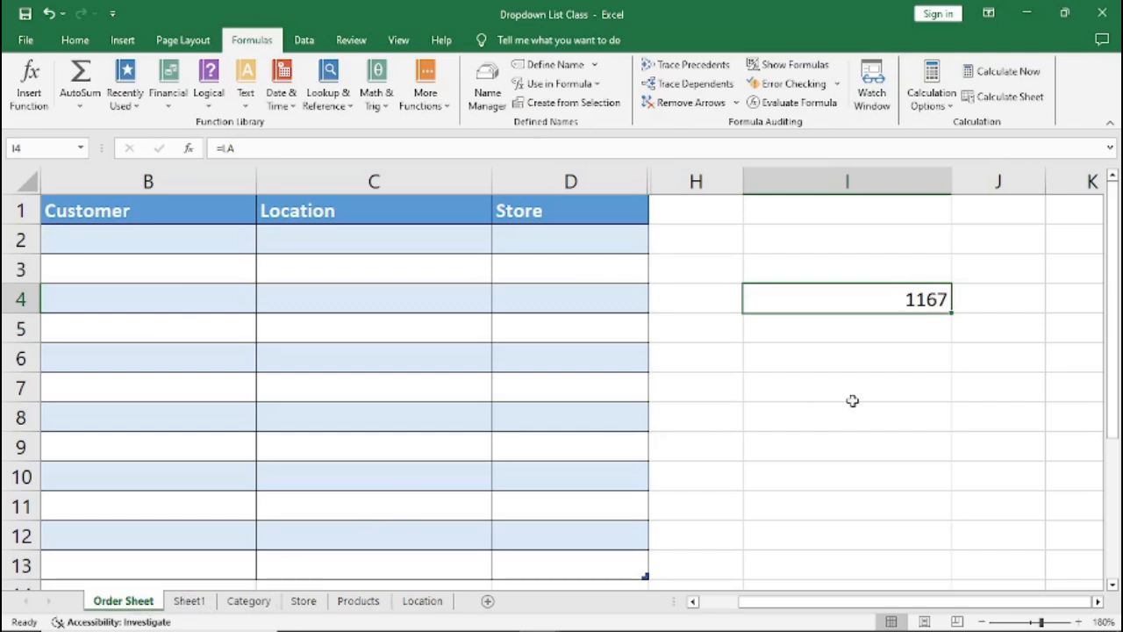
# Define the workbook-scoped name Customers for the customer list in A1:A19 of Sheet1
pyautogui.click(200, 604)
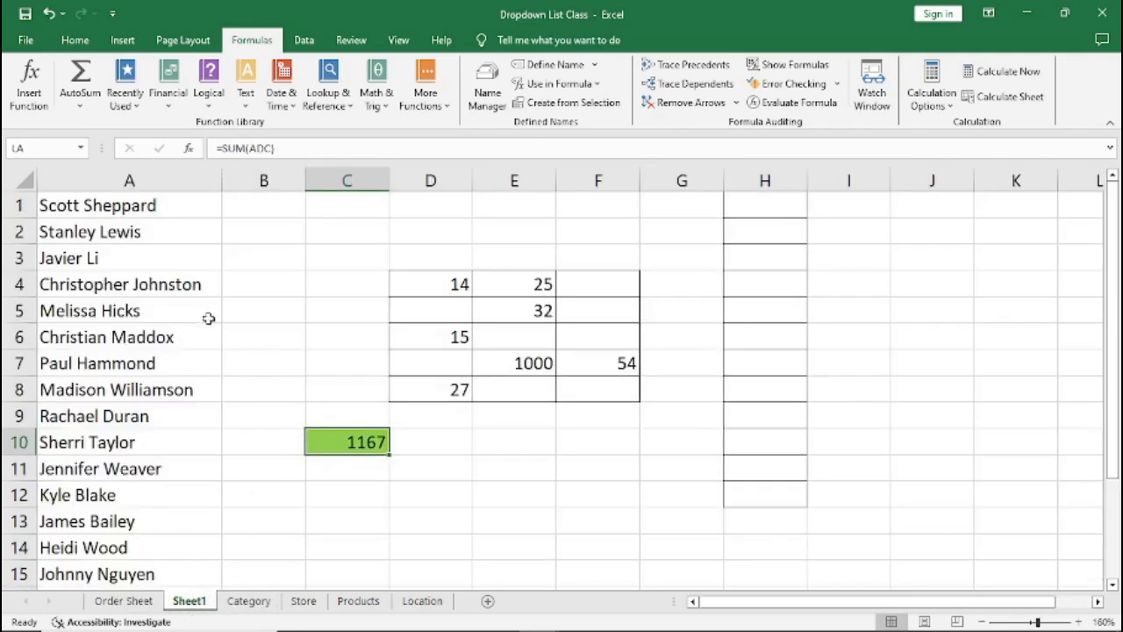
pyautogui.moveTo(102, 209); pyautogui.dragTo(88, 544)
pyautogui.scroll(2, 93, 471)
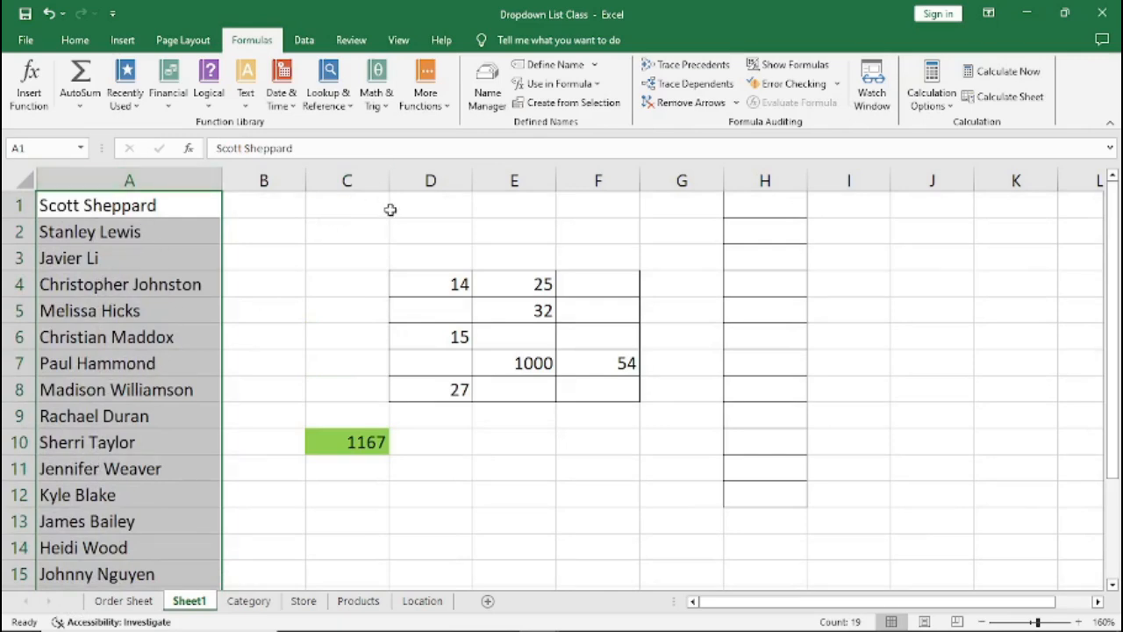
pyautogui.click(547, 65)
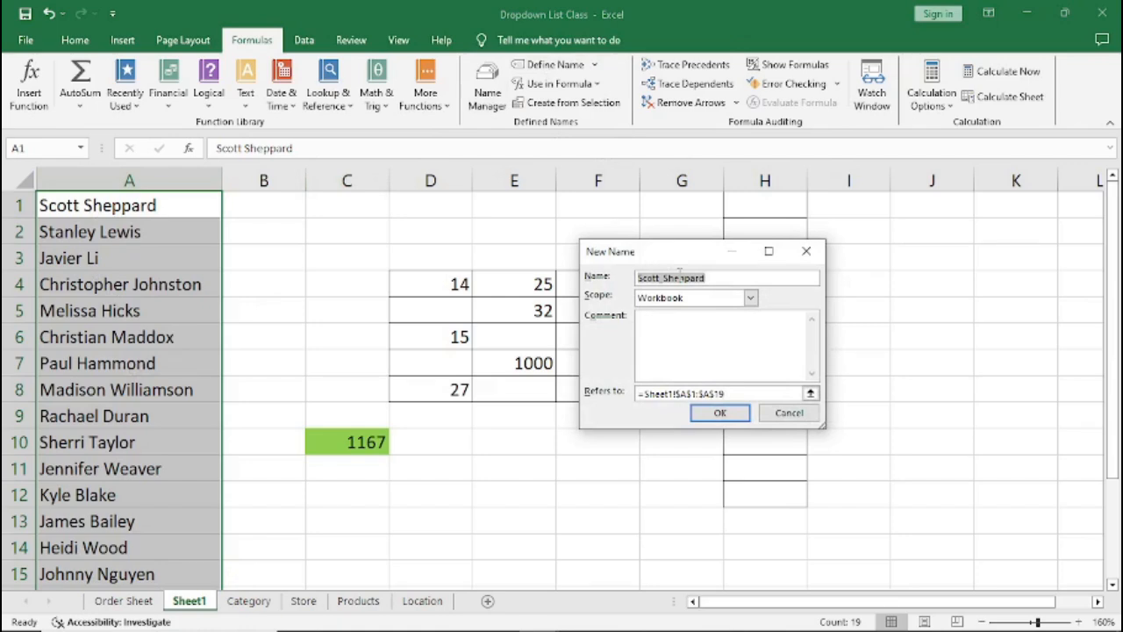
pyautogui.write('c')
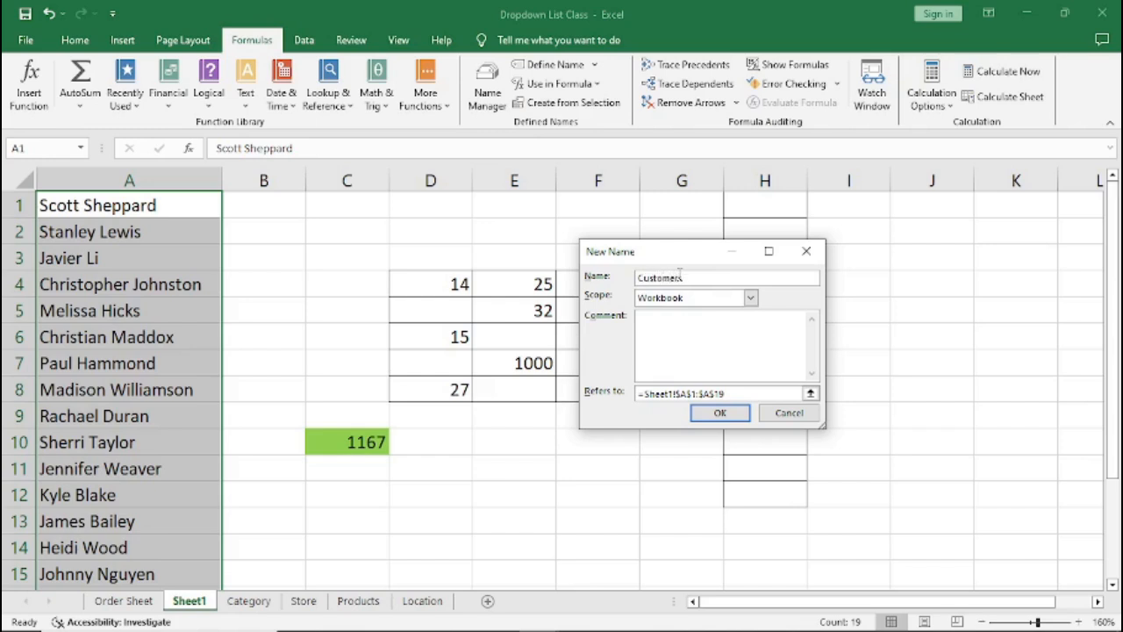
pyautogui.click(717, 414)
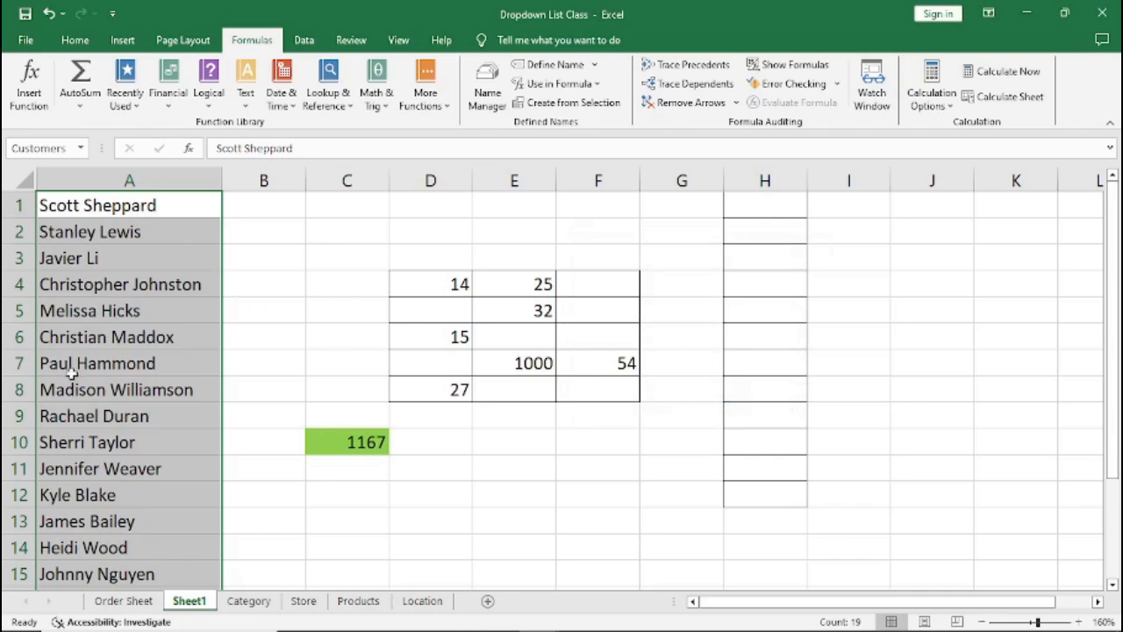
pyautogui.click(286, 335)
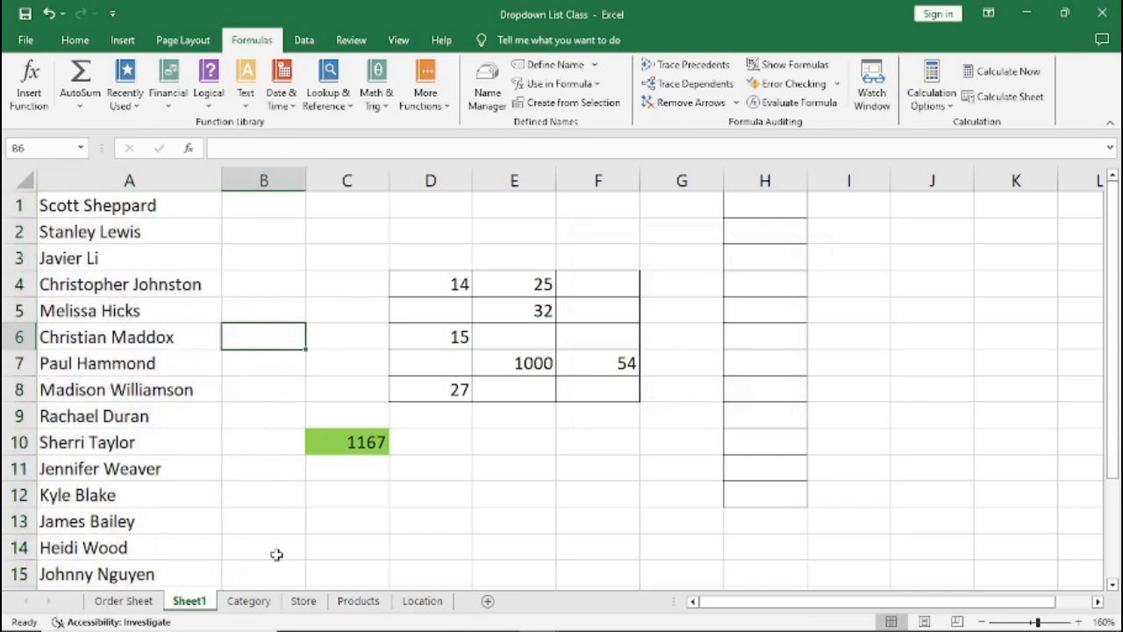
# Apply list data validation with the source =Customers to the Location cells C2:C13 on the Order Sheet
pyautogui.click(133, 605)
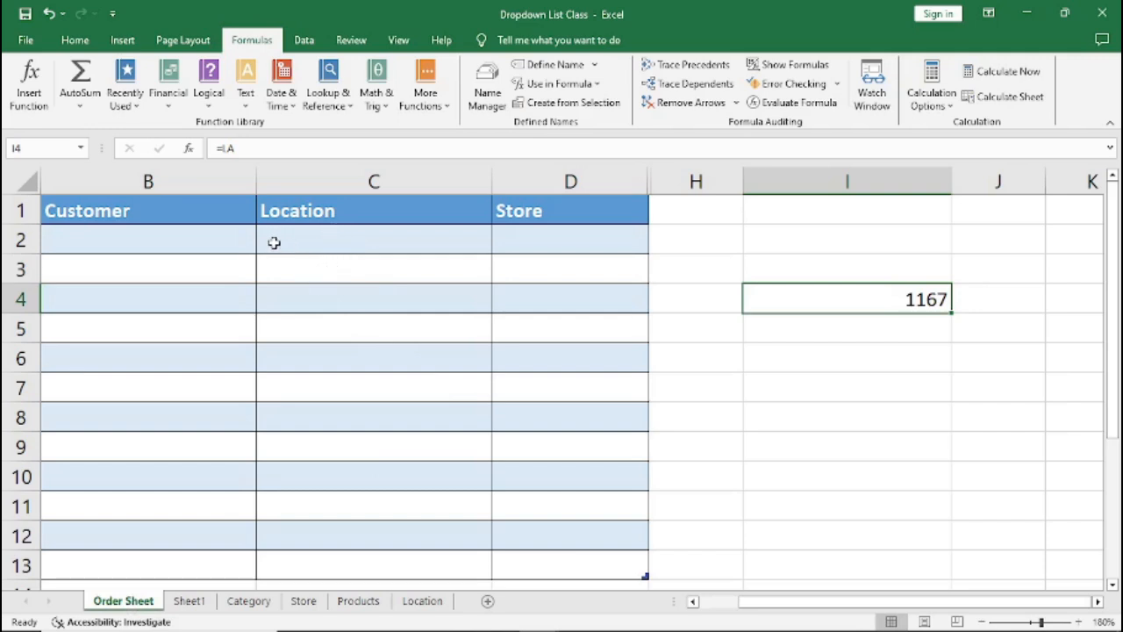
pyautogui.click(310, 243)
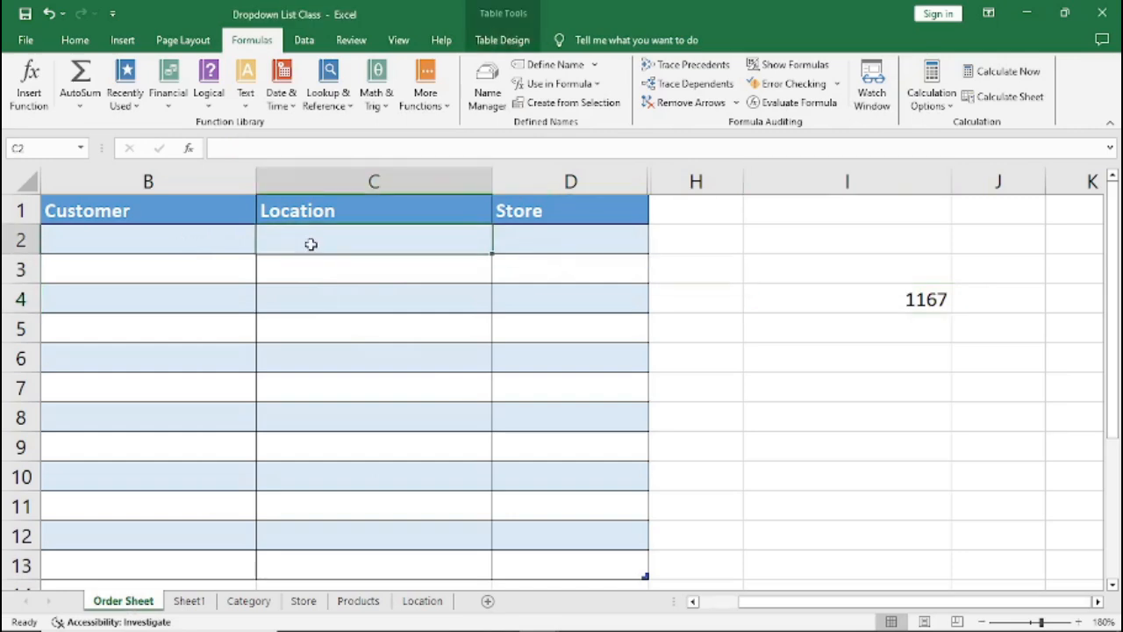
pyautogui.moveTo(311, 246); pyautogui.dragTo(329, 447)
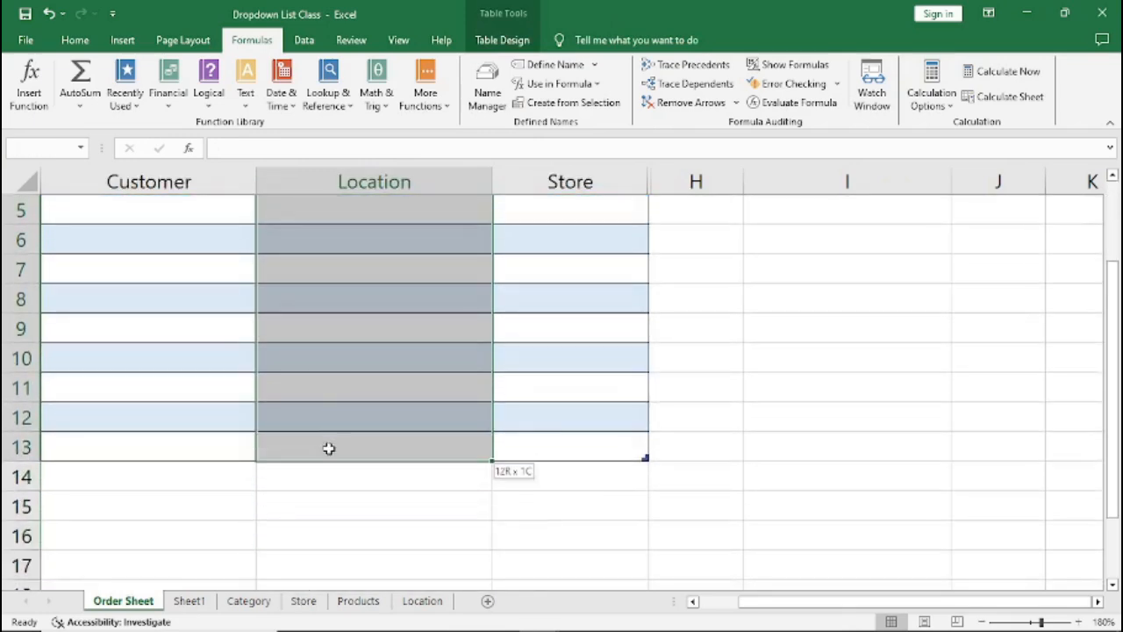
pyautogui.scroll(2, 336, 418)
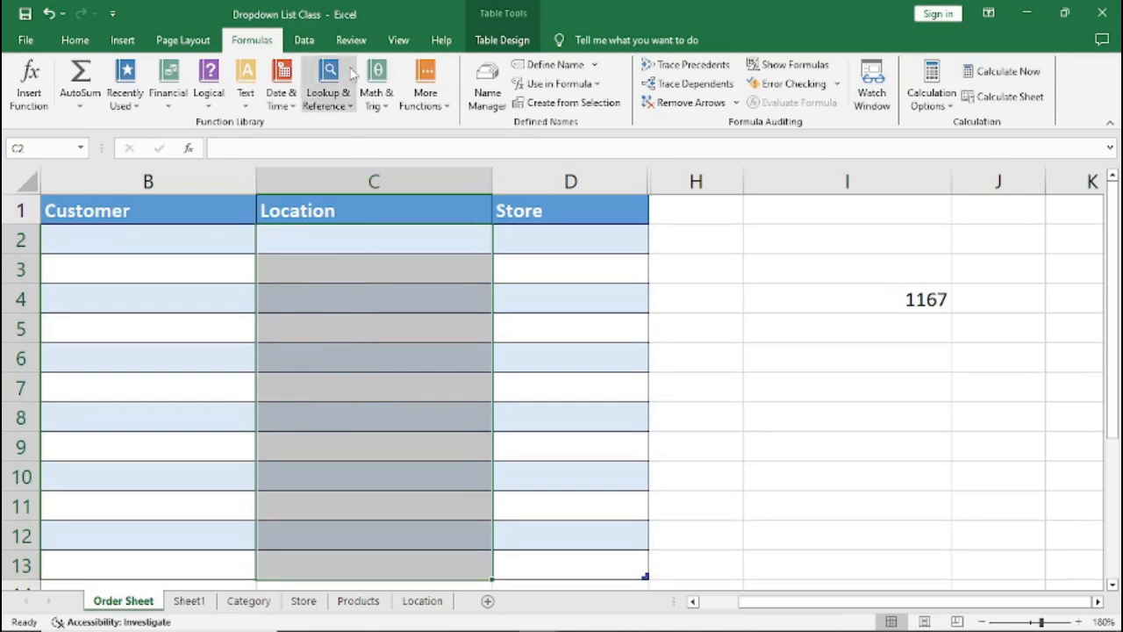
pyautogui.click(304, 41)
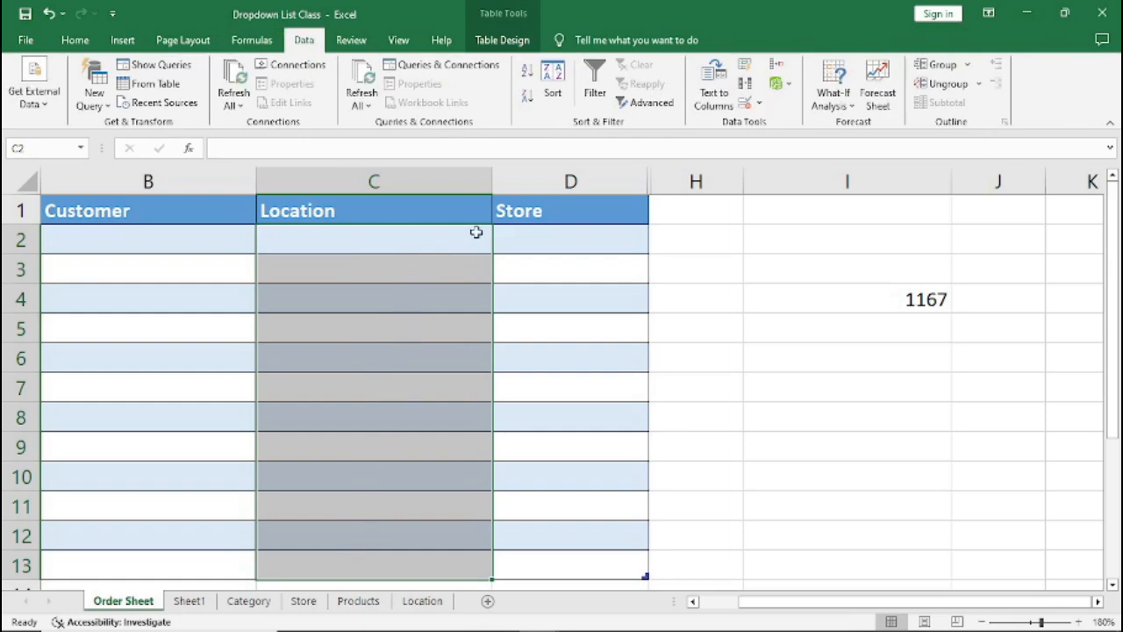
pyautogui.click(745, 103)
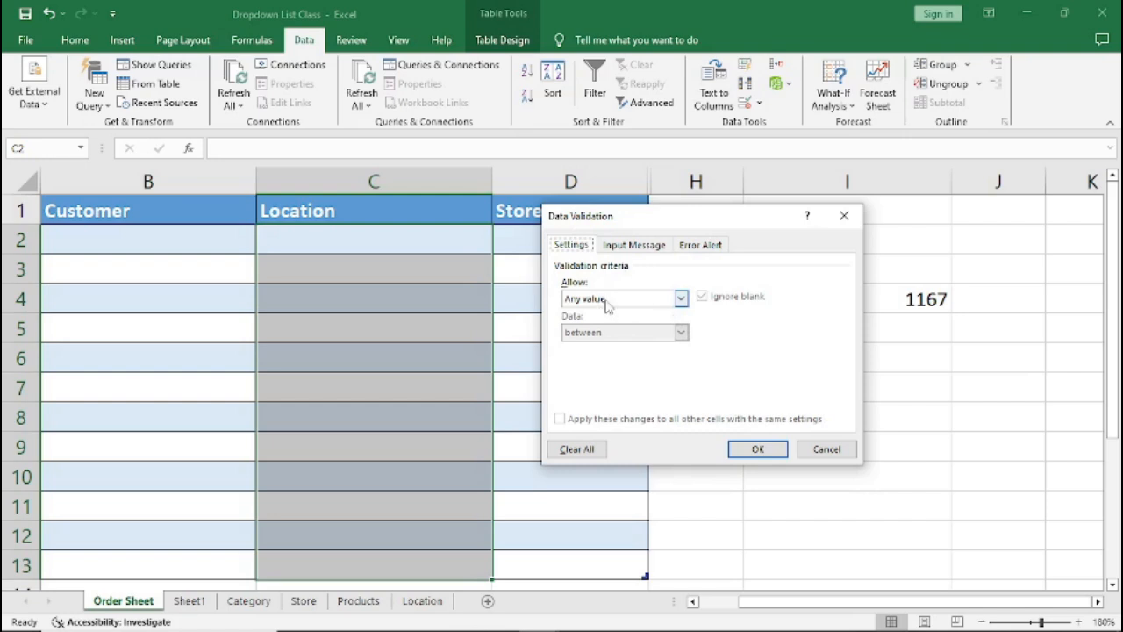
pyautogui.click(681, 298)
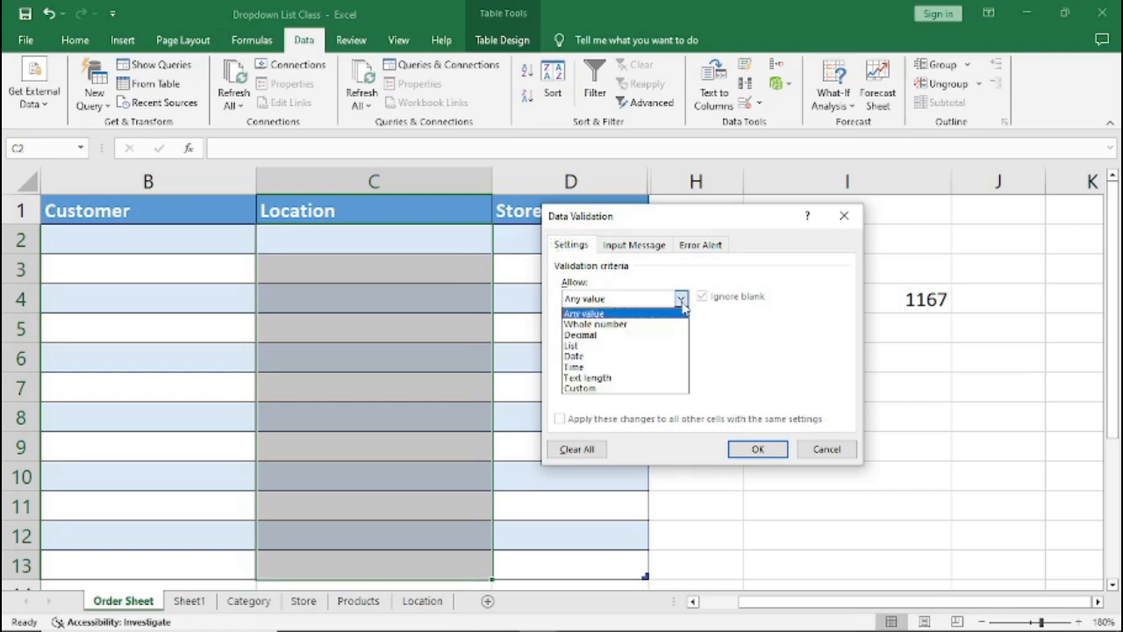
pyautogui.click(572, 346)
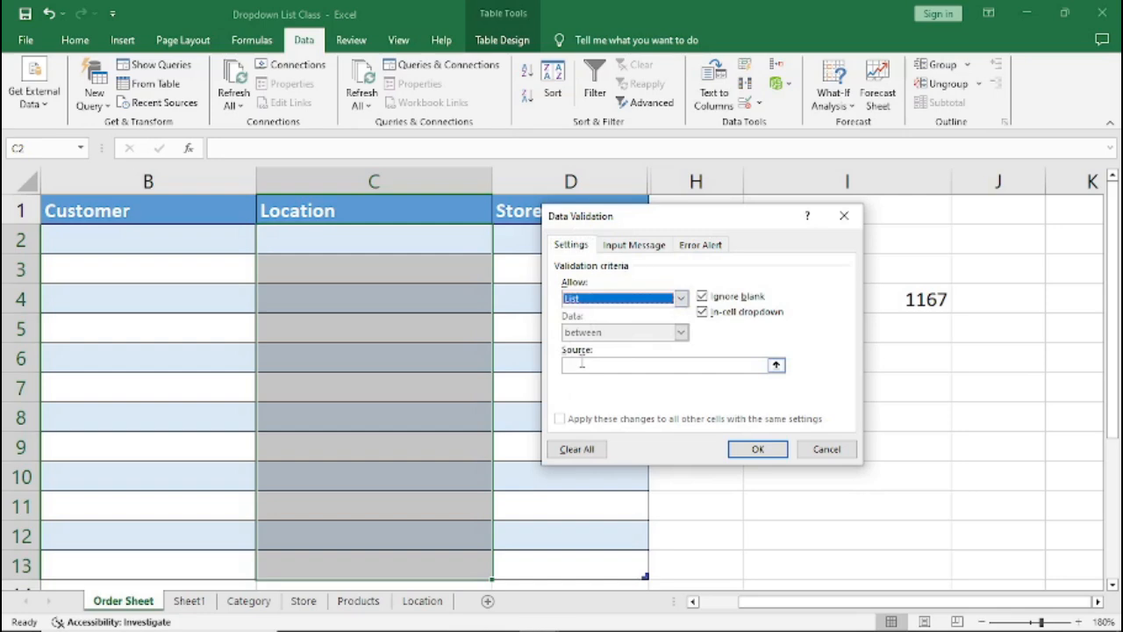
pyautogui.click(581, 363)
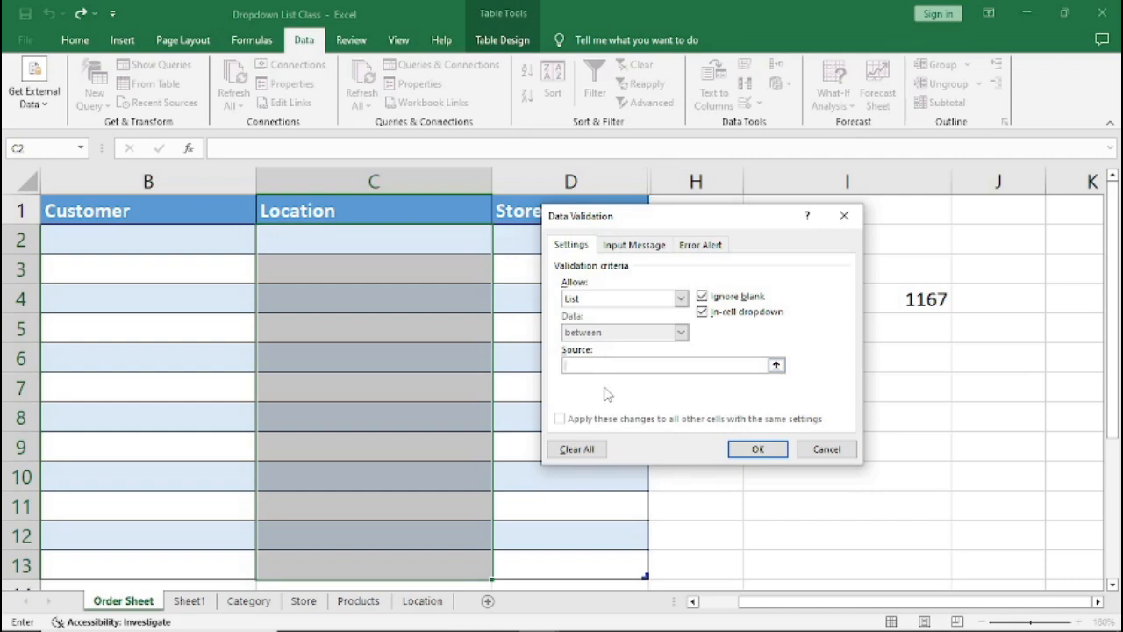
pyautogui.write('=Customers')
pyautogui.click(659, 365)
pyautogui.click(744, 449)
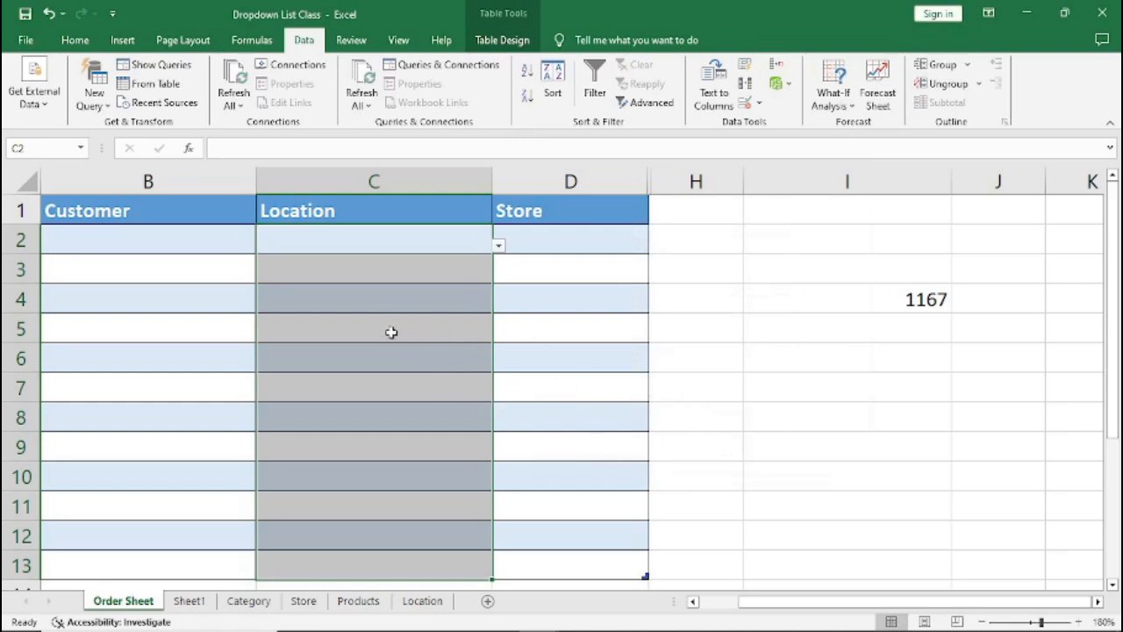
# Compare the dropdown cell C2 on the Order Sheet with the customer list on Sheet1
pyautogui.click(341, 245)
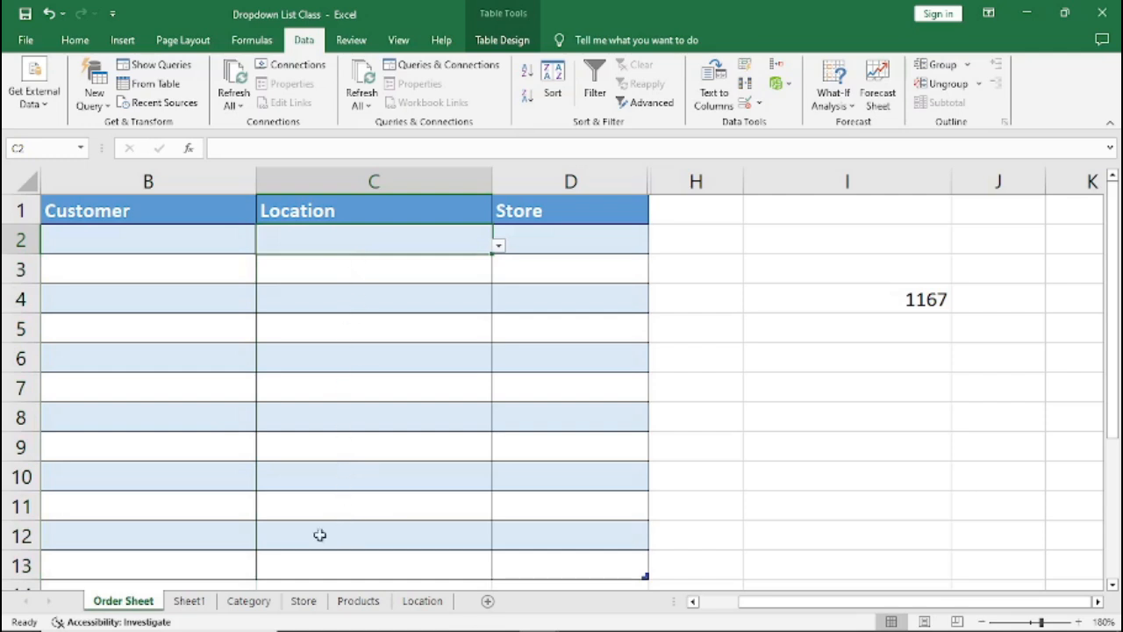
pyautogui.click(190, 603)
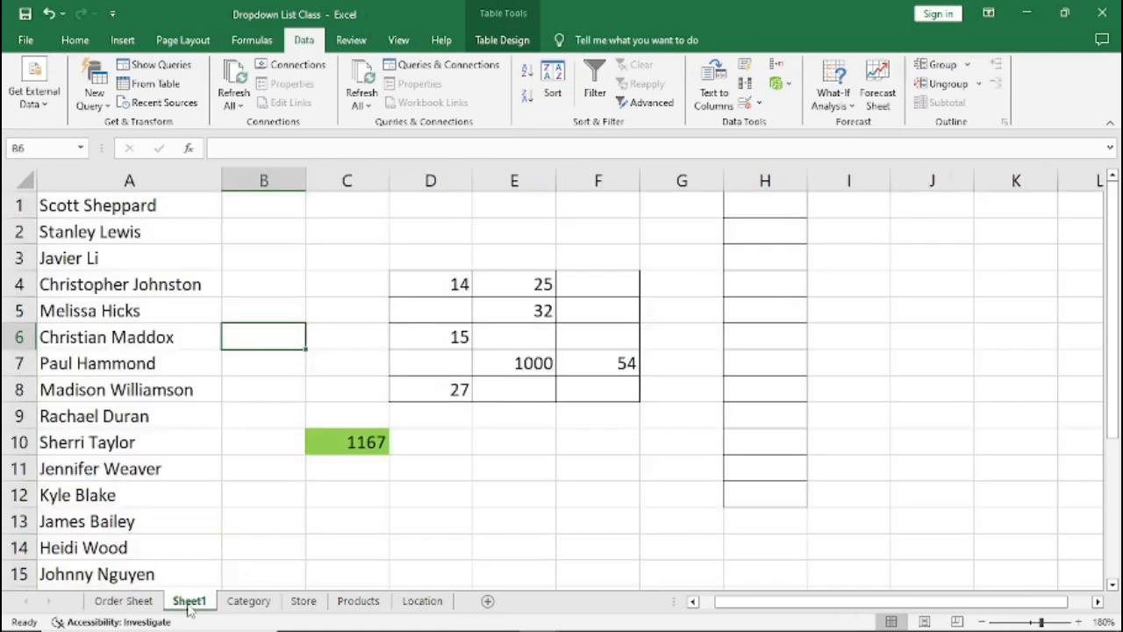
pyautogui.click(91, 227)
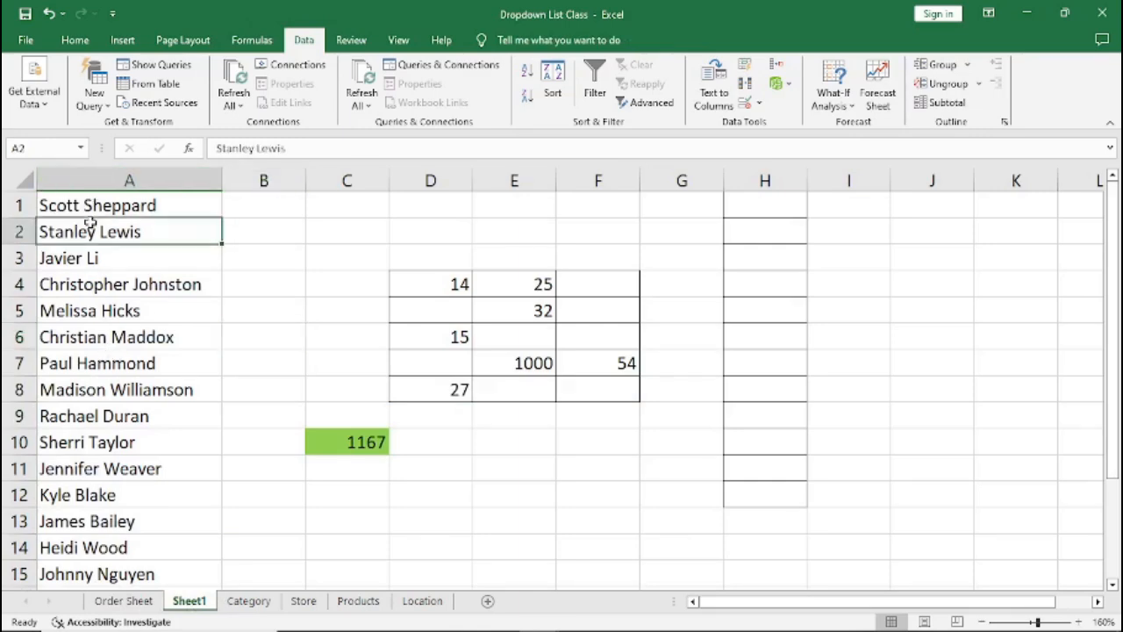
pyautogui.click(123, 603)
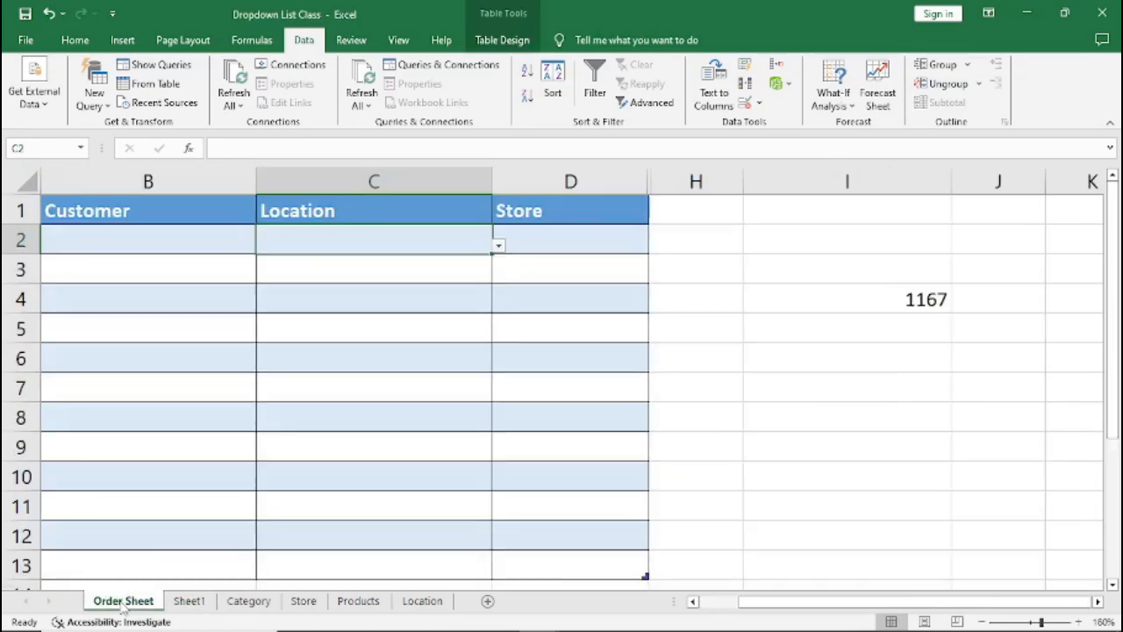
# Enter the order number in cell B2 of the Order Sheet
pyautogui.click(139, 239)
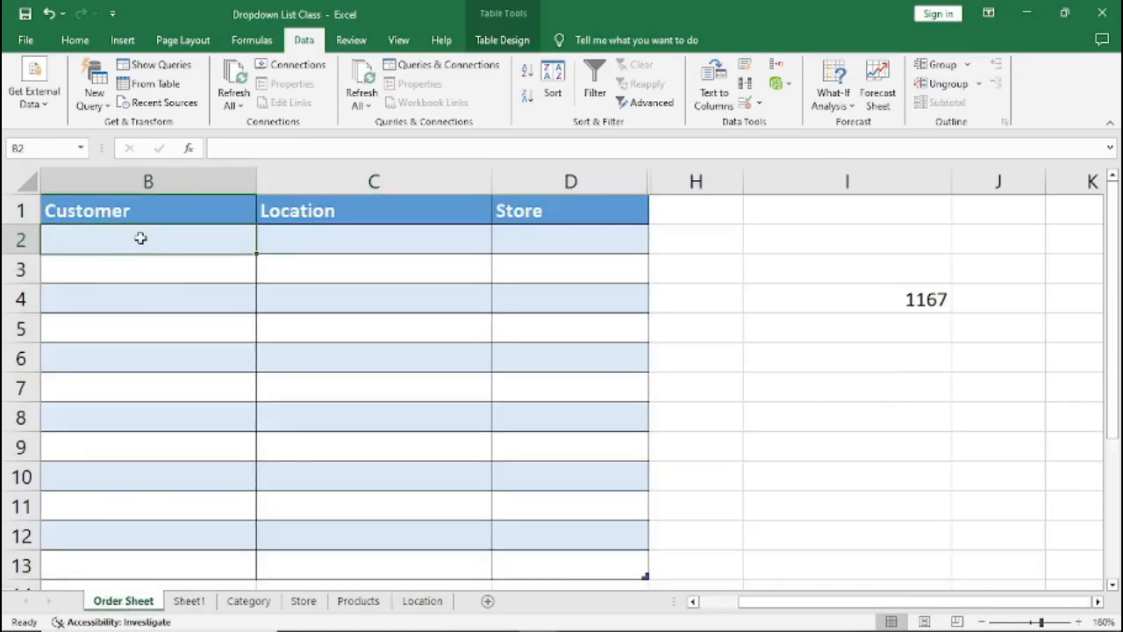
pyautogui.write('1001')
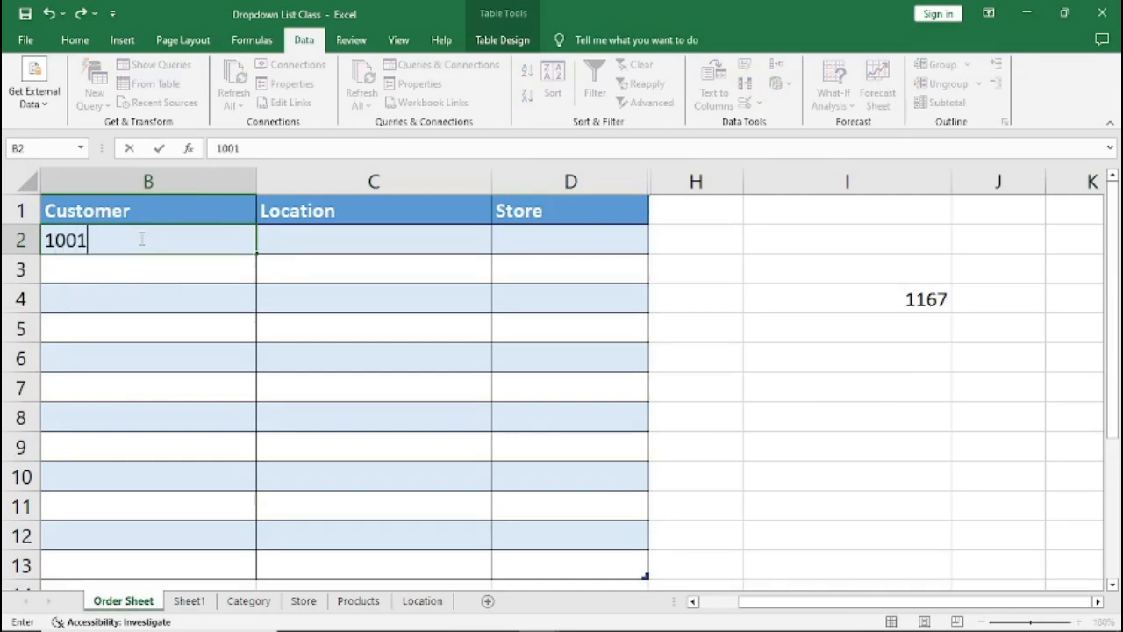
pyautogui.click(326, 246)
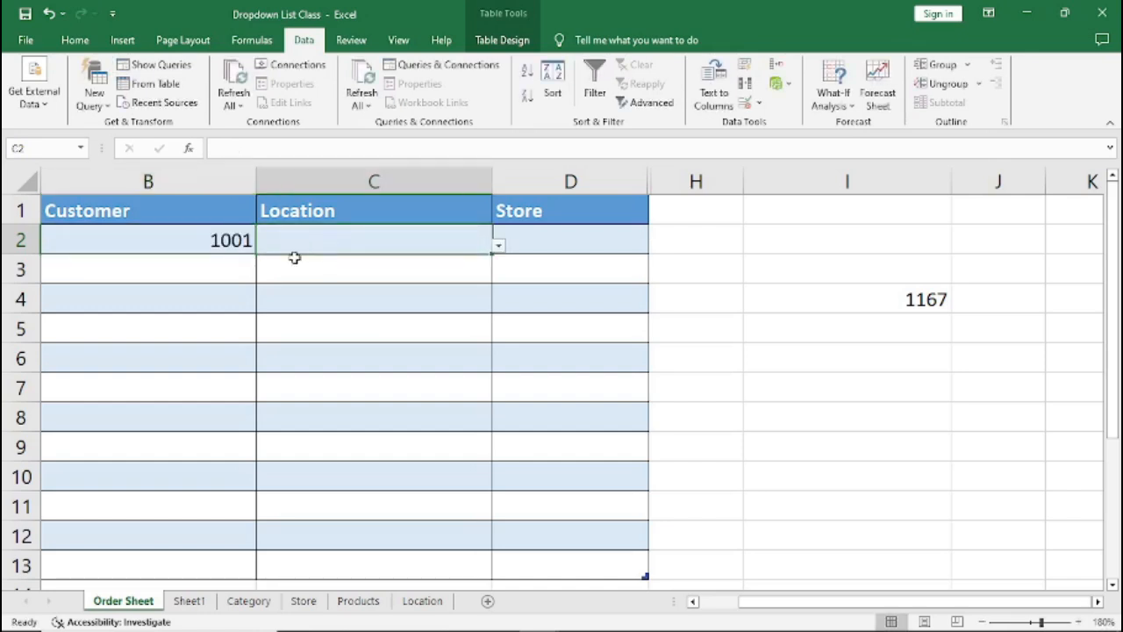
# Swap the two table headers on the Order Sheet so that B1 reads Location and C1 reads Customer
pyautogui.click(694, 601)
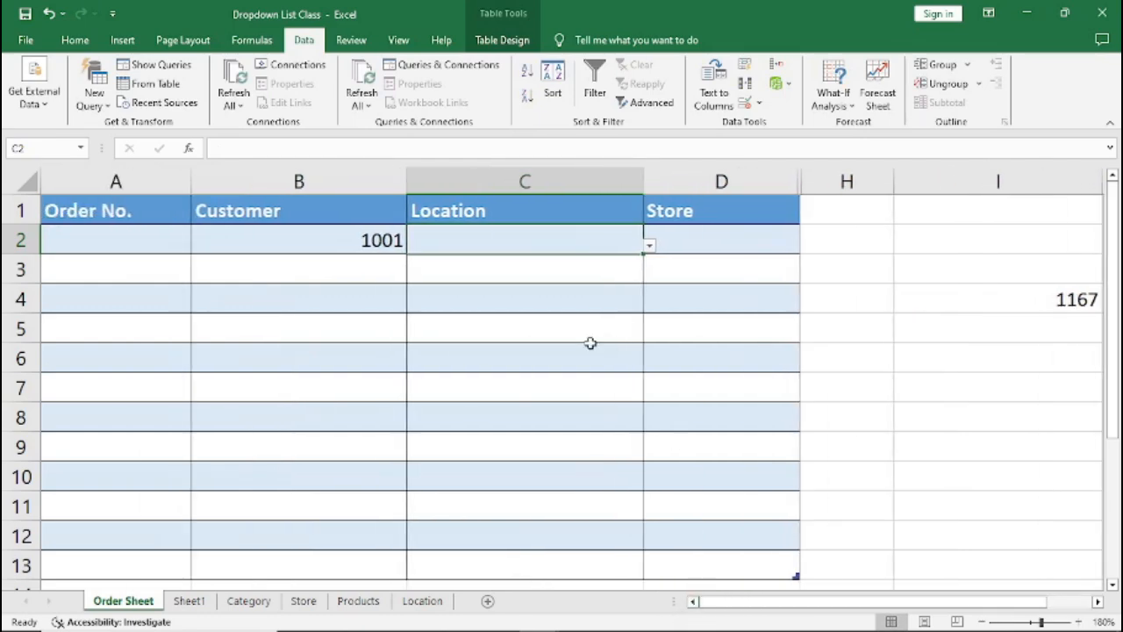
pyautogui.click(355, 215)
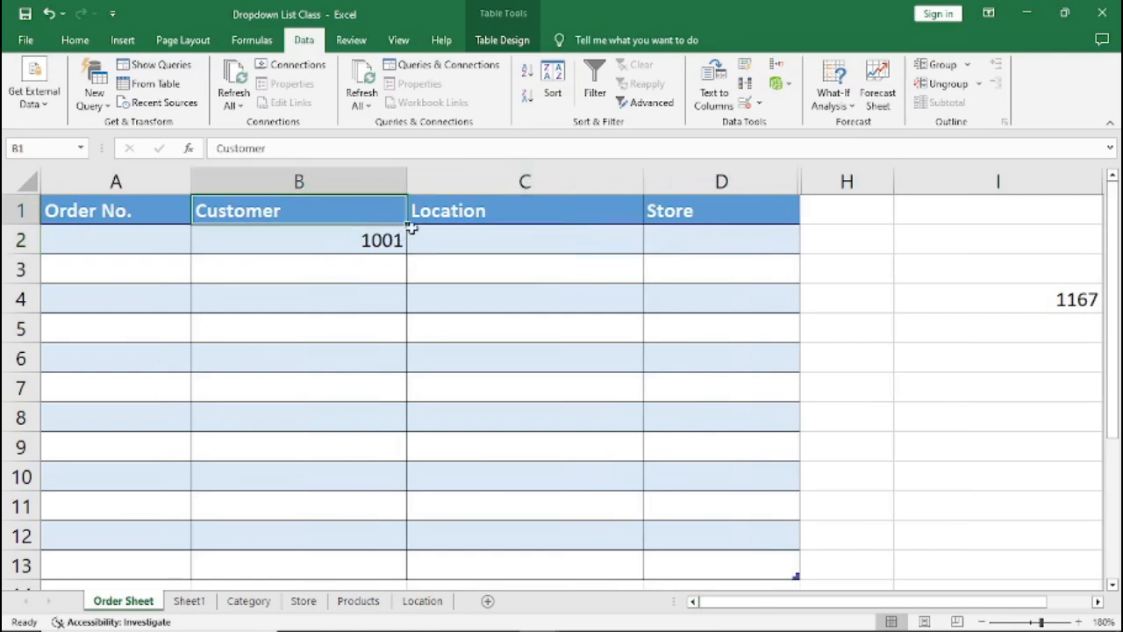
pyautogui.moveTo(405, 225); pyautogui.dragTo(592, 243)
pyautogui.click(505, 245)
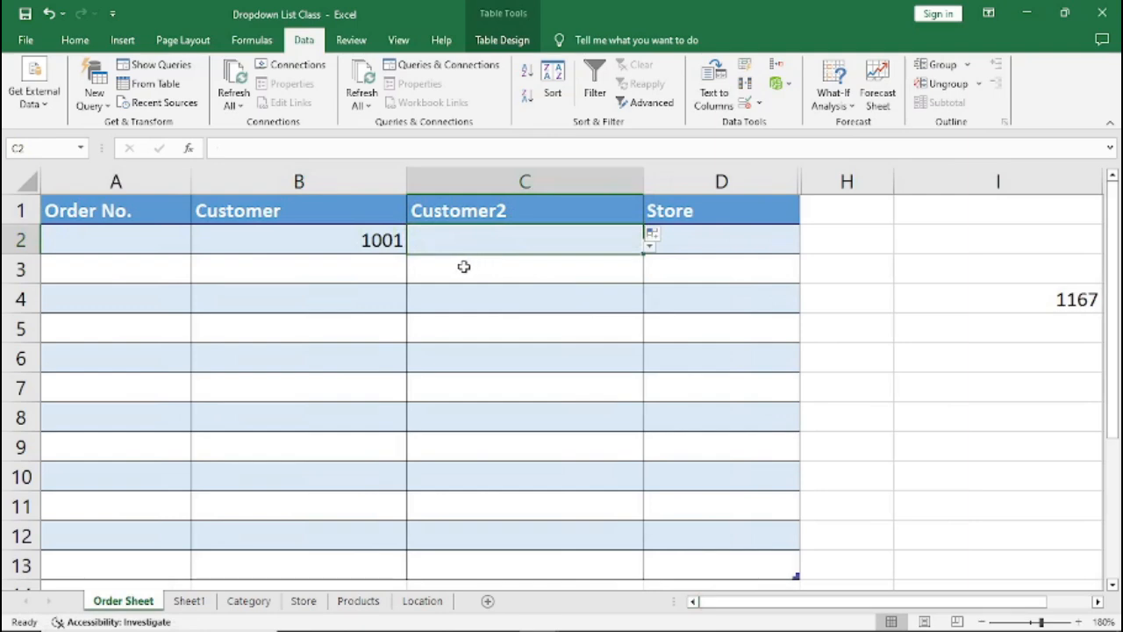
pyautogui.click(496, 210)
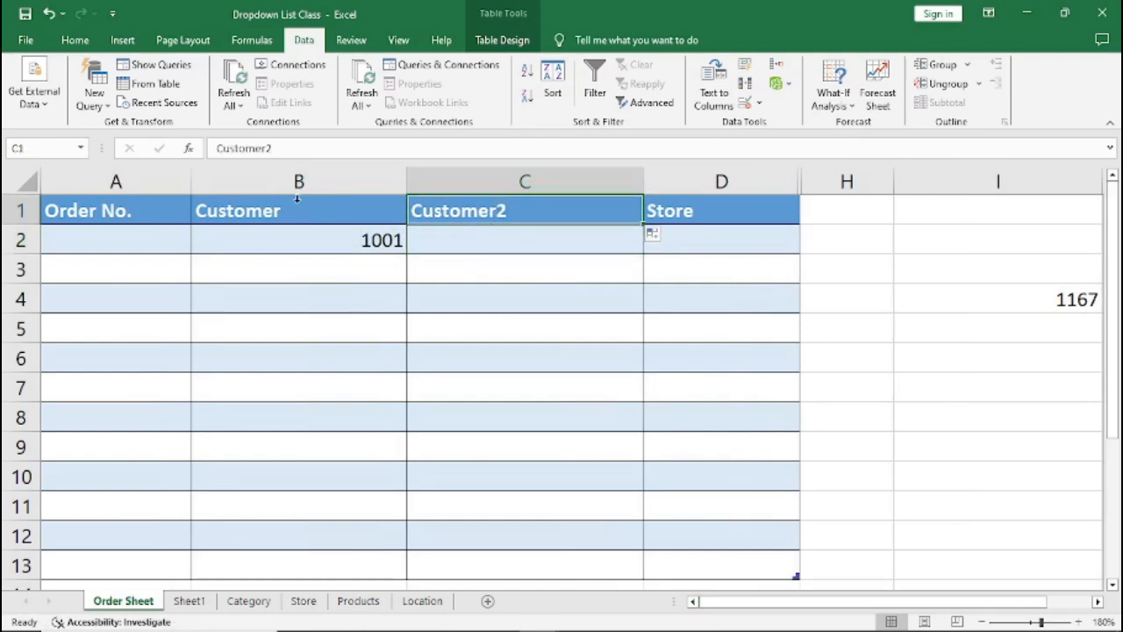
pyautogui.click(275, 206)
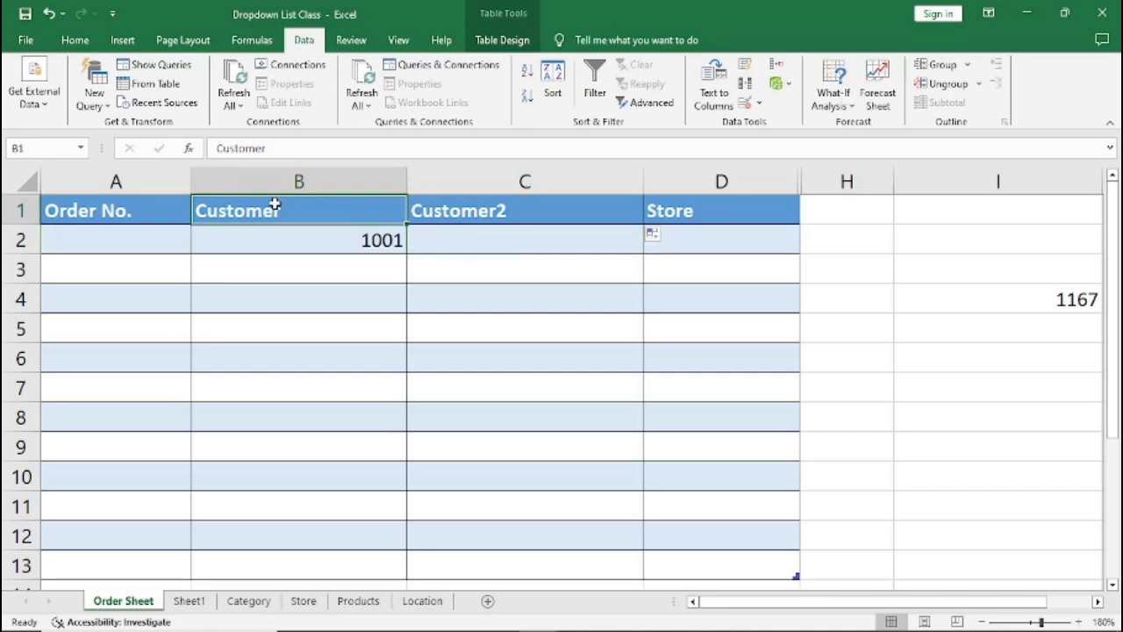
pyautogui.write('Location')
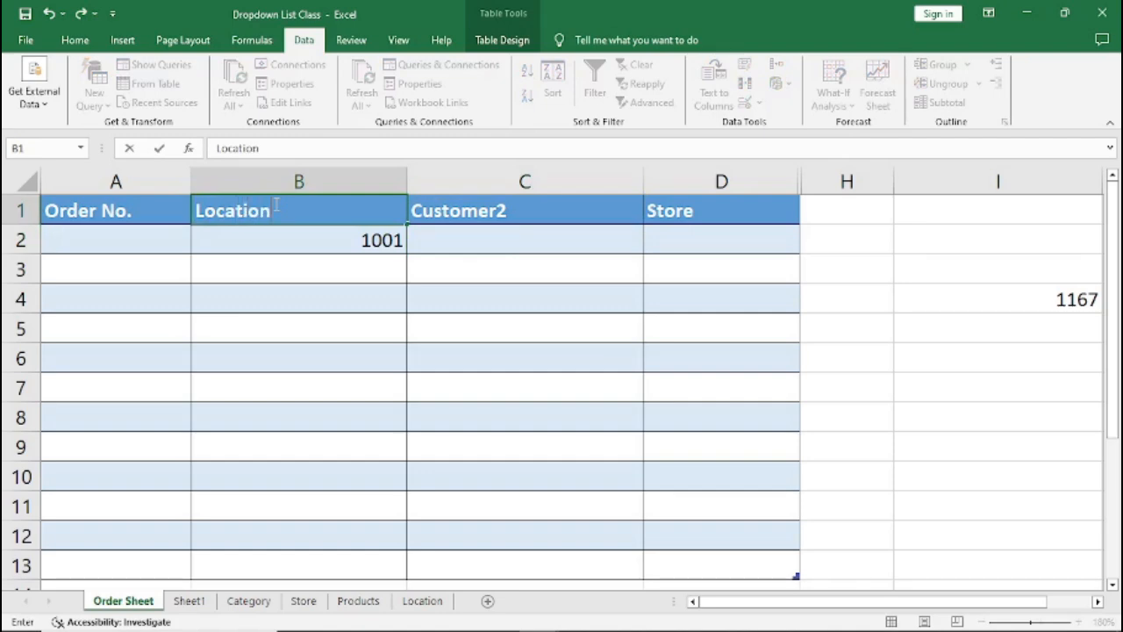
pyautogui.click(519, 210)
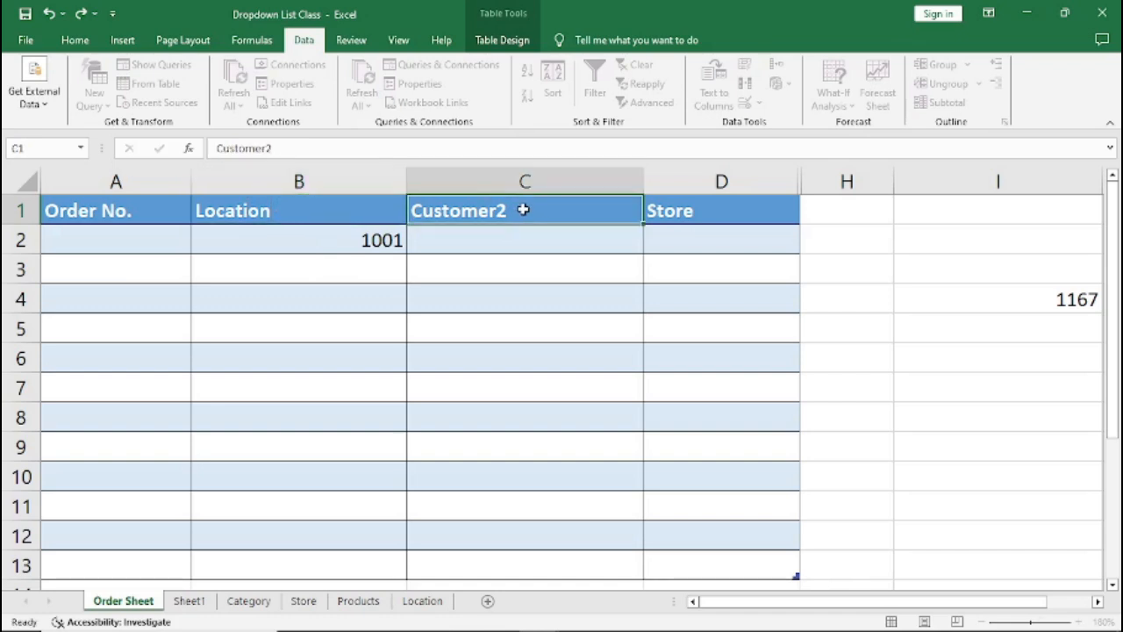
pyautogui.click(321, 145)
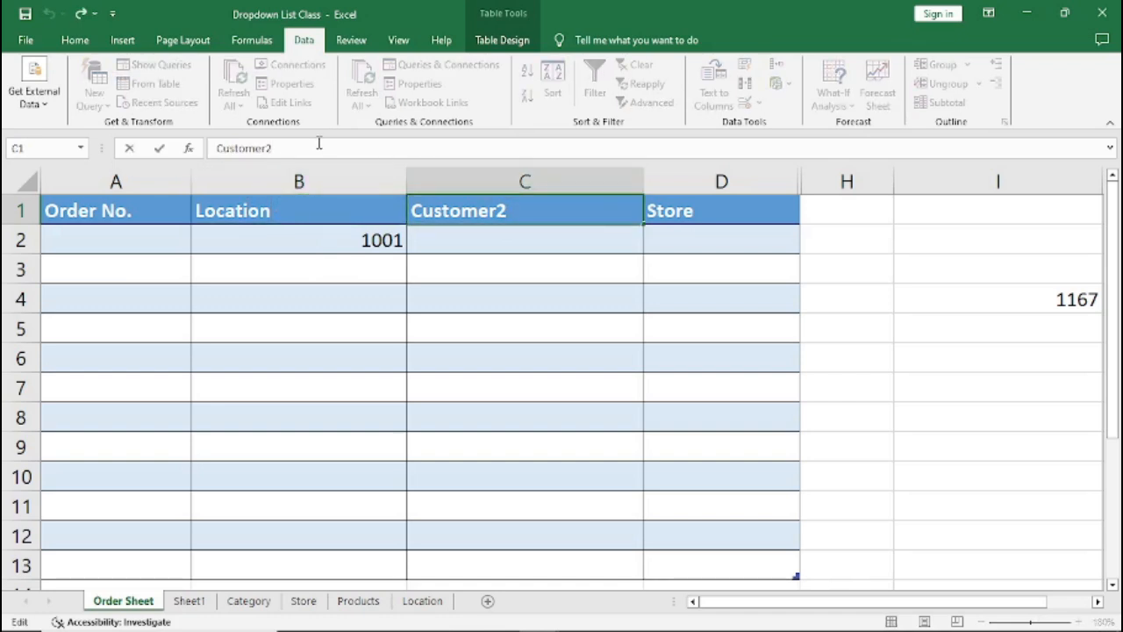
pyautogui.press('BackSpace')
# Clear the misplaced order number from B2 and enter it in A2 under Order No
pyautogui.click(358, 246)
pyautogui.press('Delete')
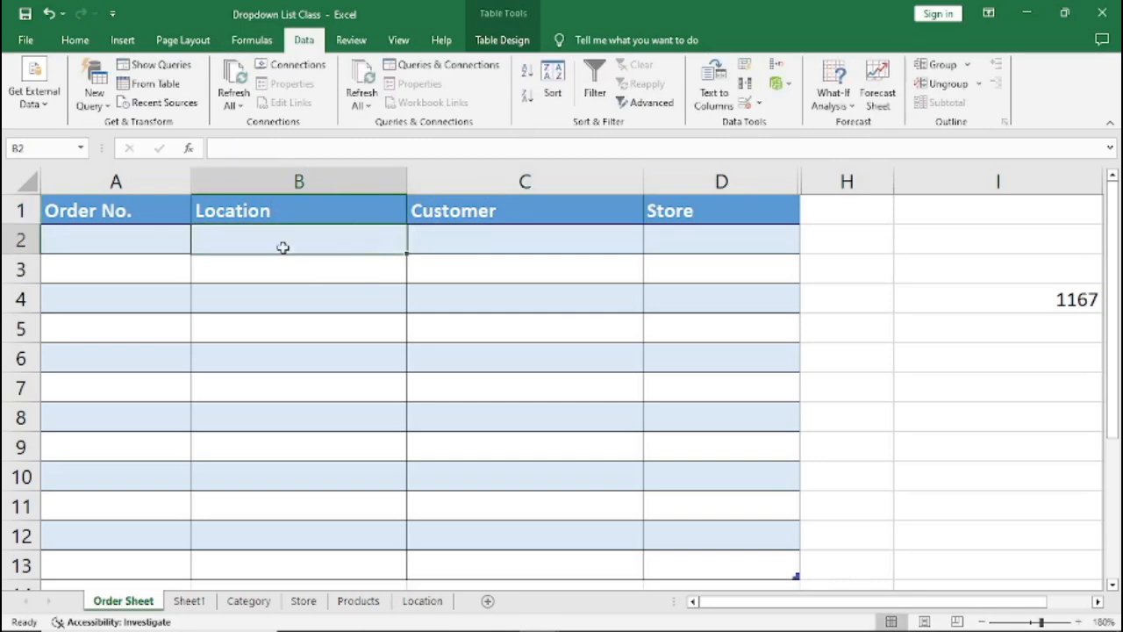
pyautogui.click(115, 236)
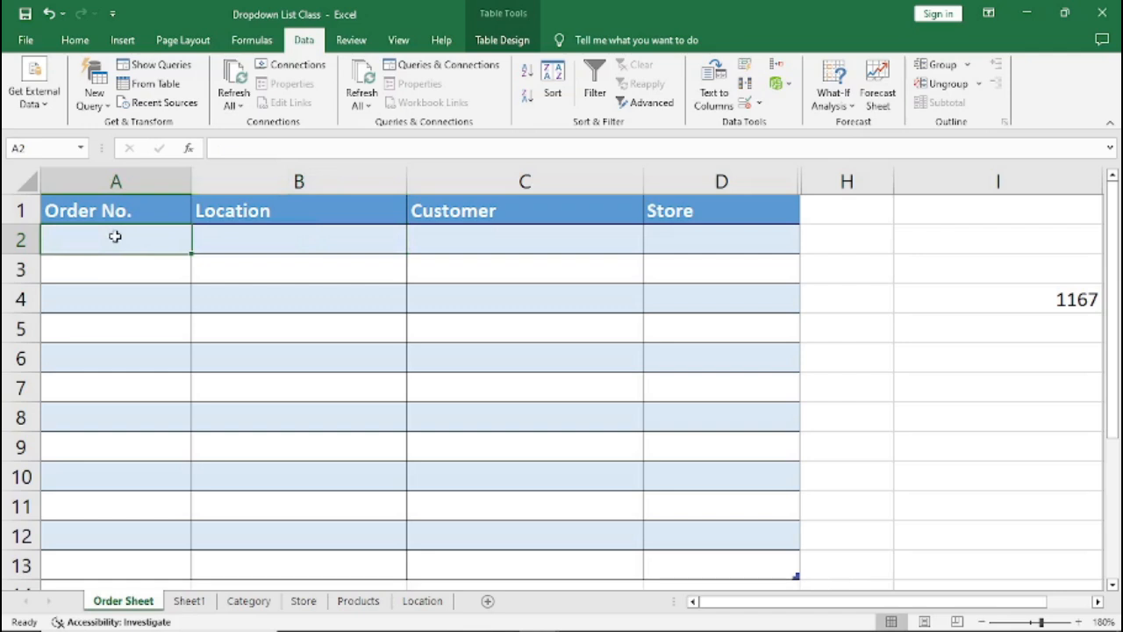
pyautogui.write('1001')
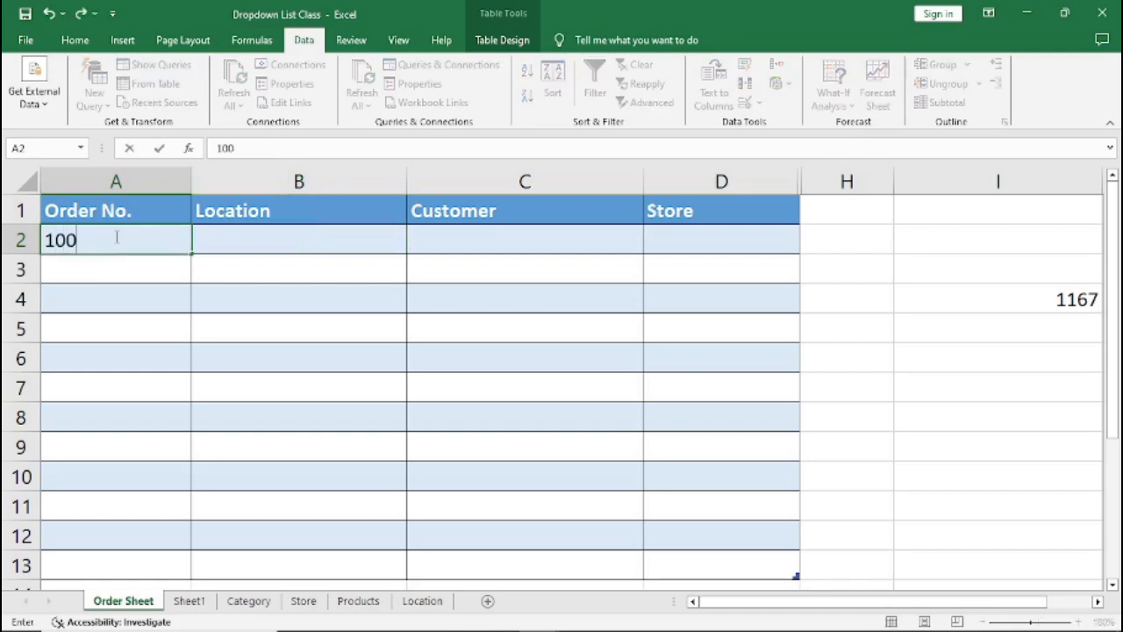
pyautogui.click(465, 240)
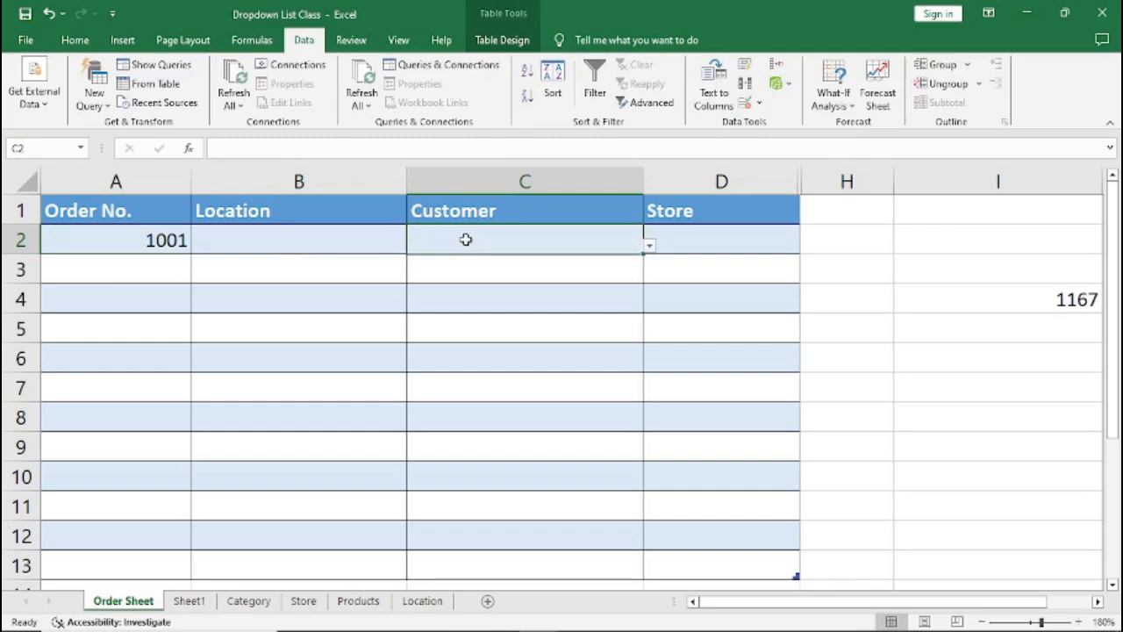
# Choose the fifth listed customer in C2, and enter the second order number in A3 with the eighth listed customer in C3
pyautogui.click(649, 249)
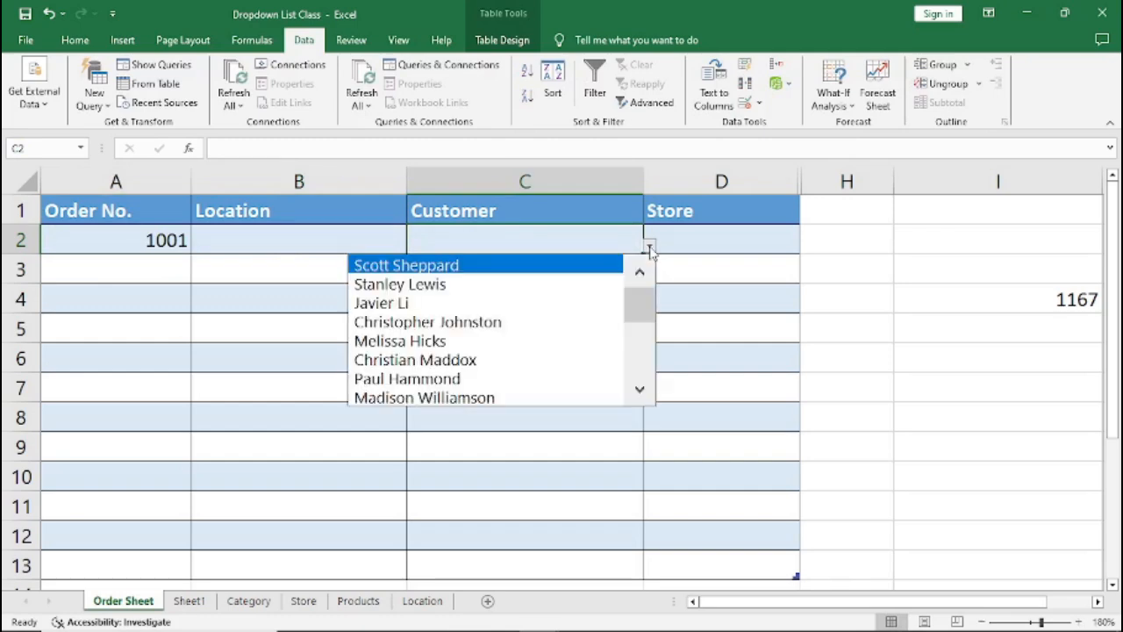
pyautogui.click(418, 341)
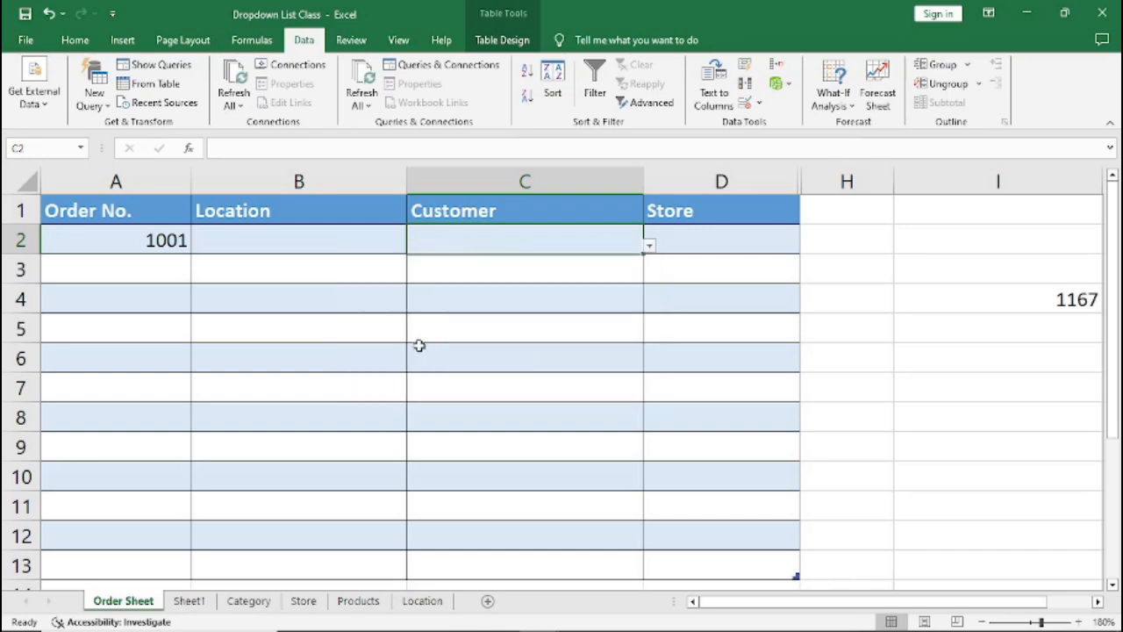
pyautogui.click(161, 265)
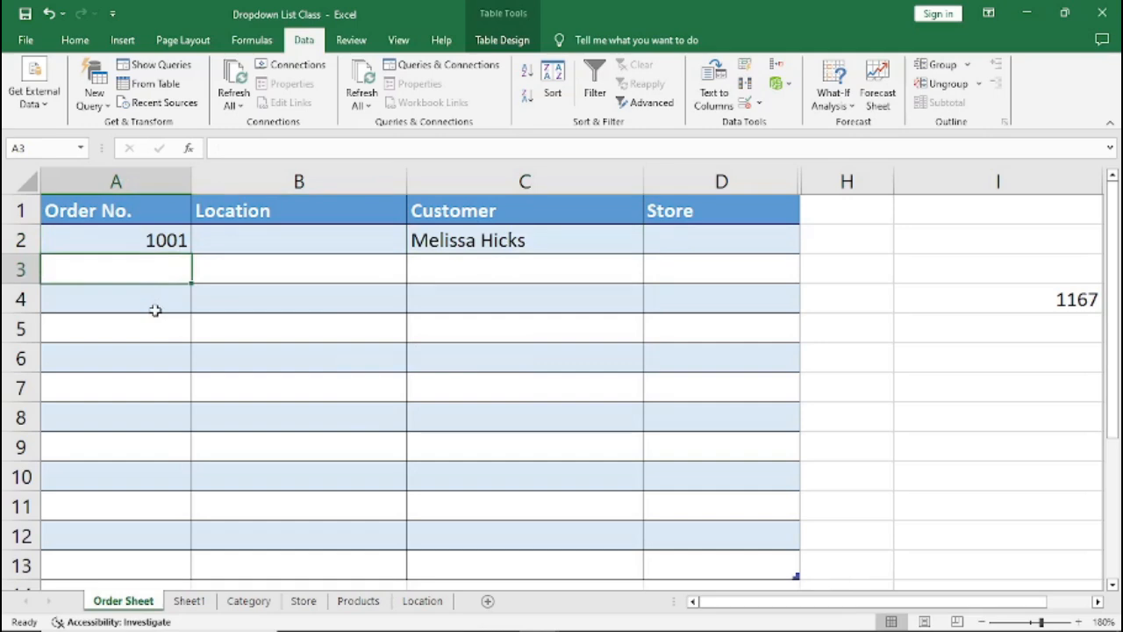
pyautogui.write('1002')
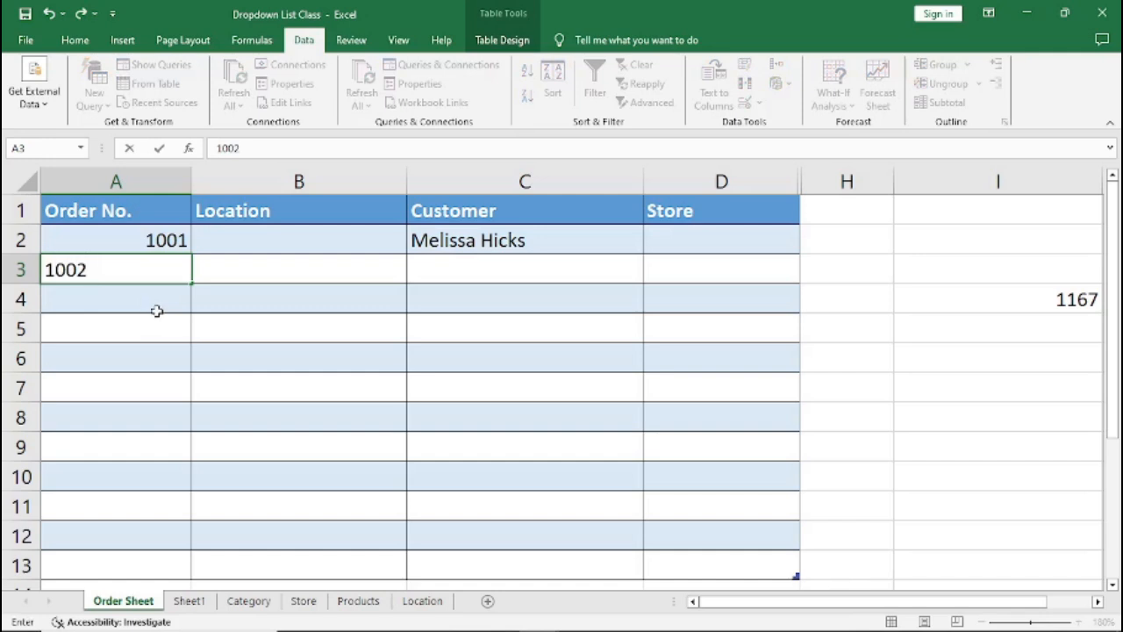
pyautogui.click(437, 274)
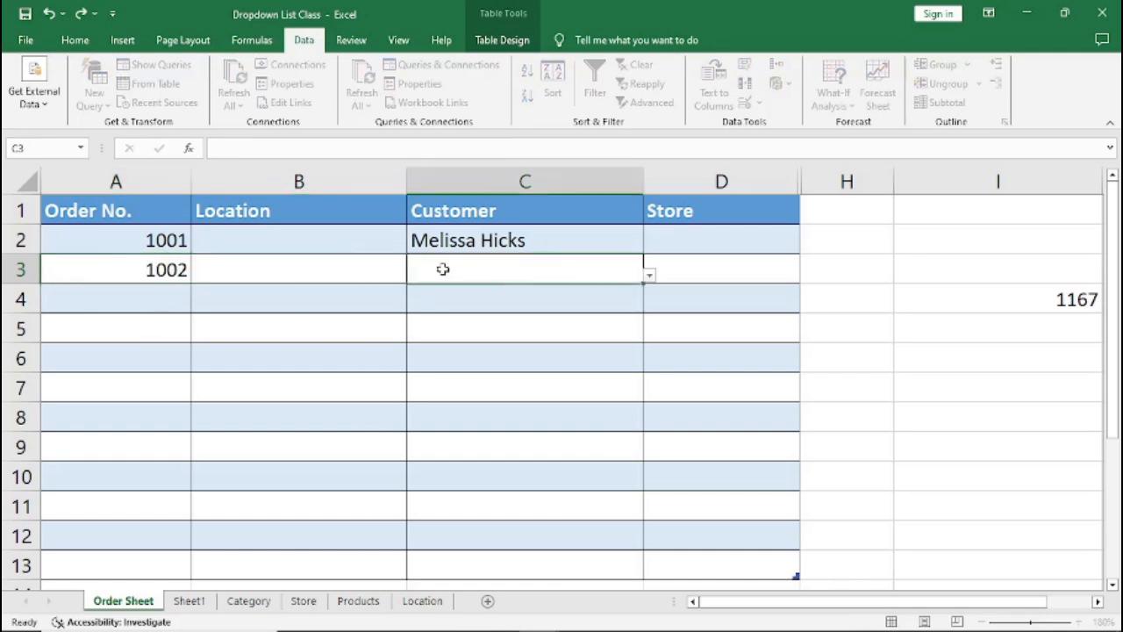
pyautogui.click(649, 276)
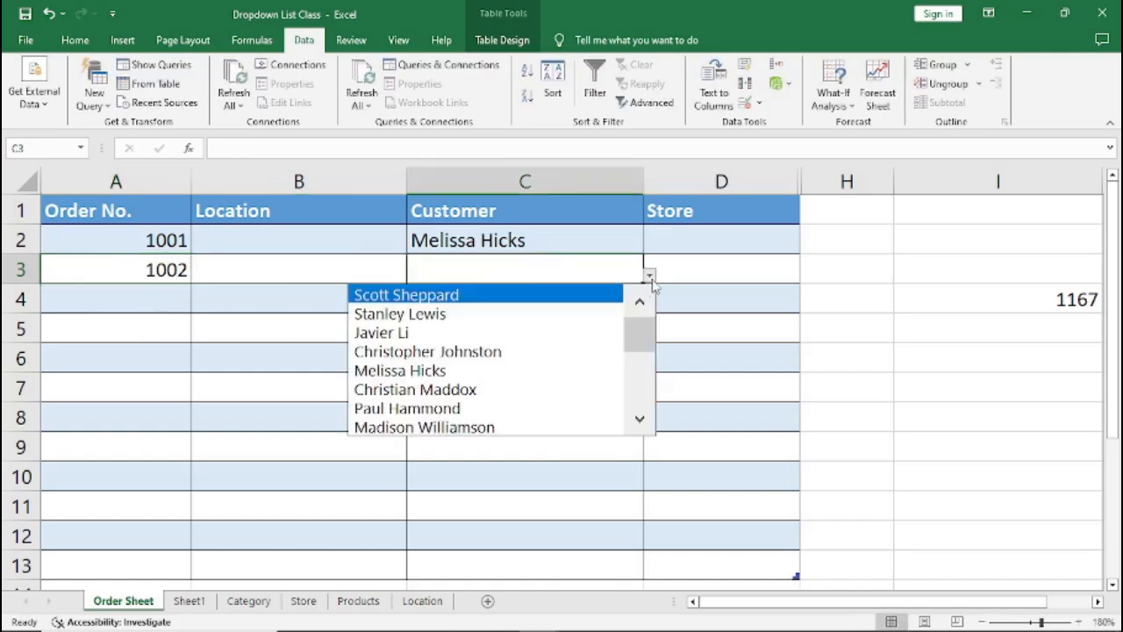
pyautogui.click(416, 429)
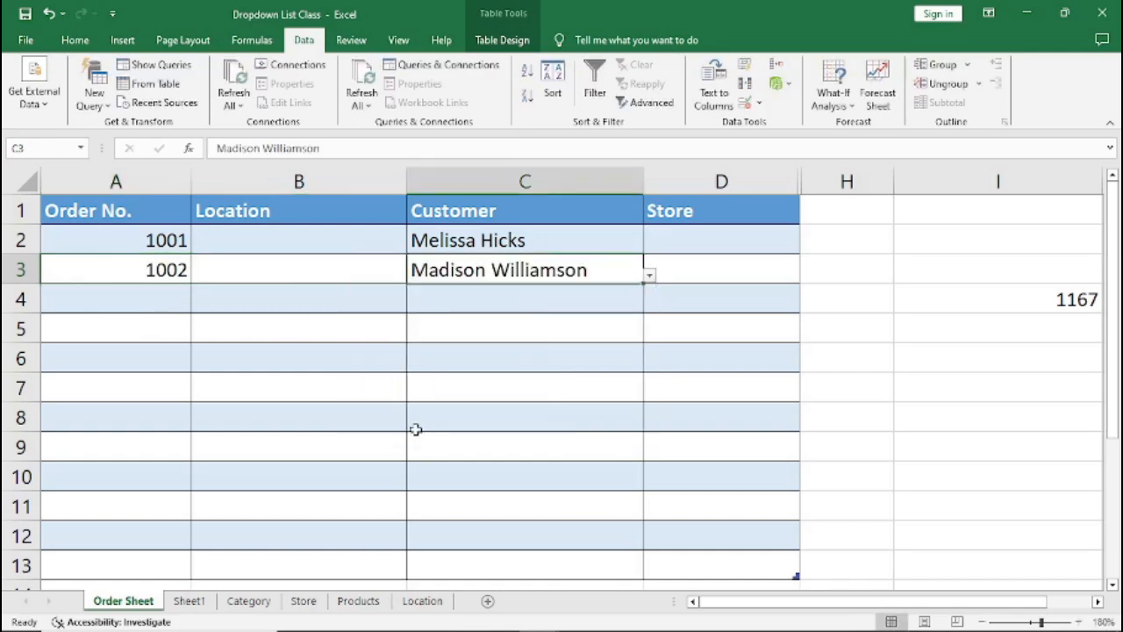
# Enter the third order number in A4 and choose the second listed customer for it in C4
pyautogui.click(161, 298)
pyautogui.write('1003')
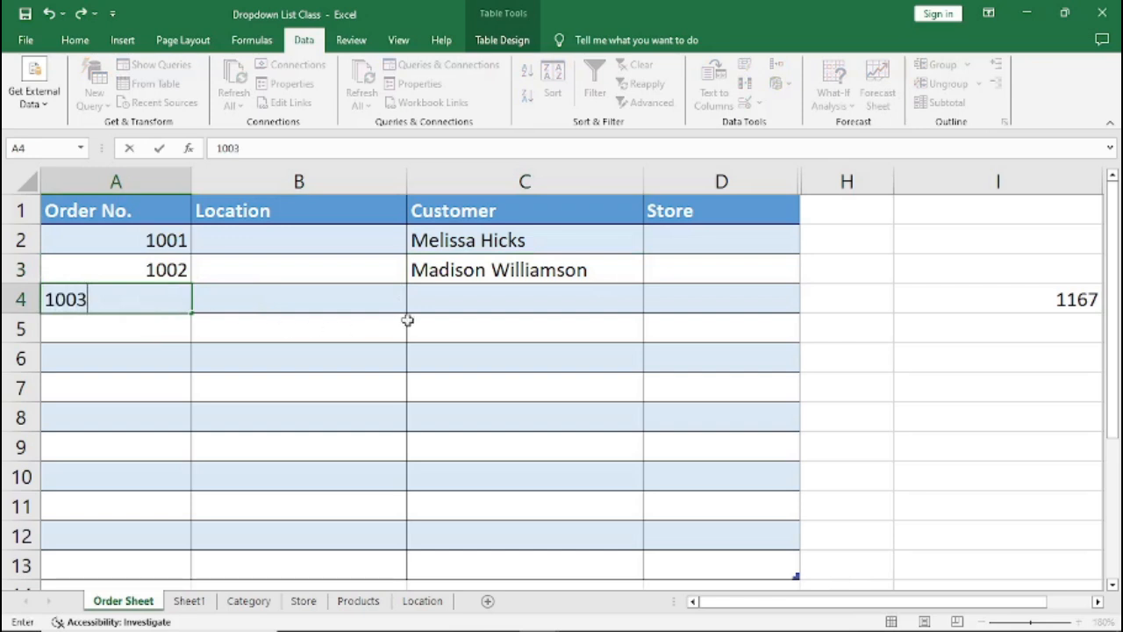
pyautogui.click(451, 303)
pyautogui.click(649, 308)
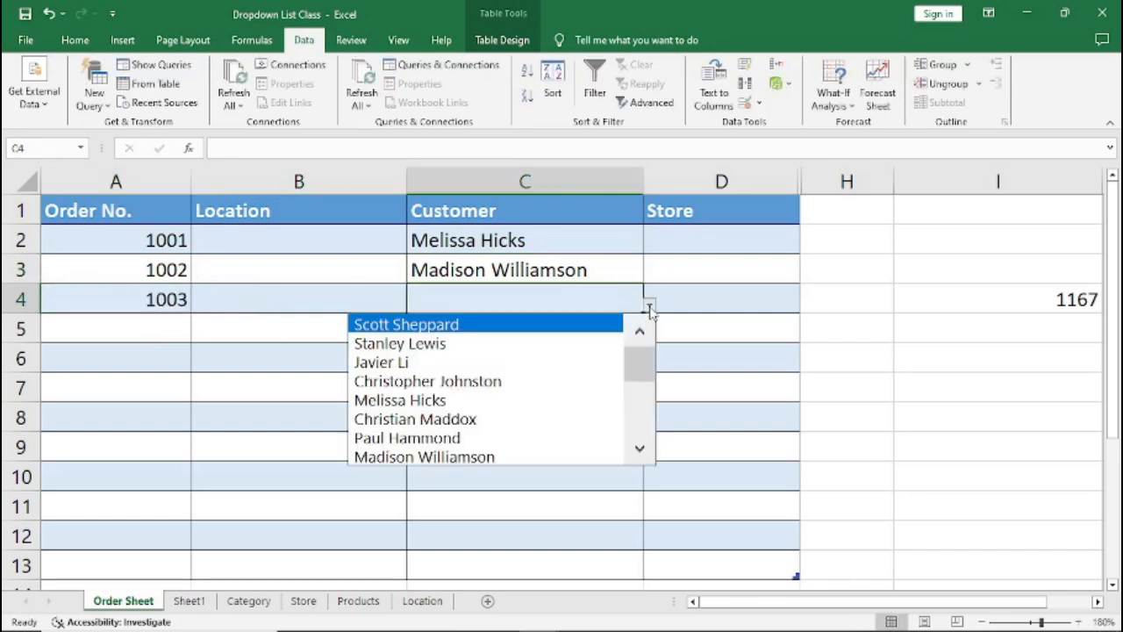
pyautogui.click(375, 343)
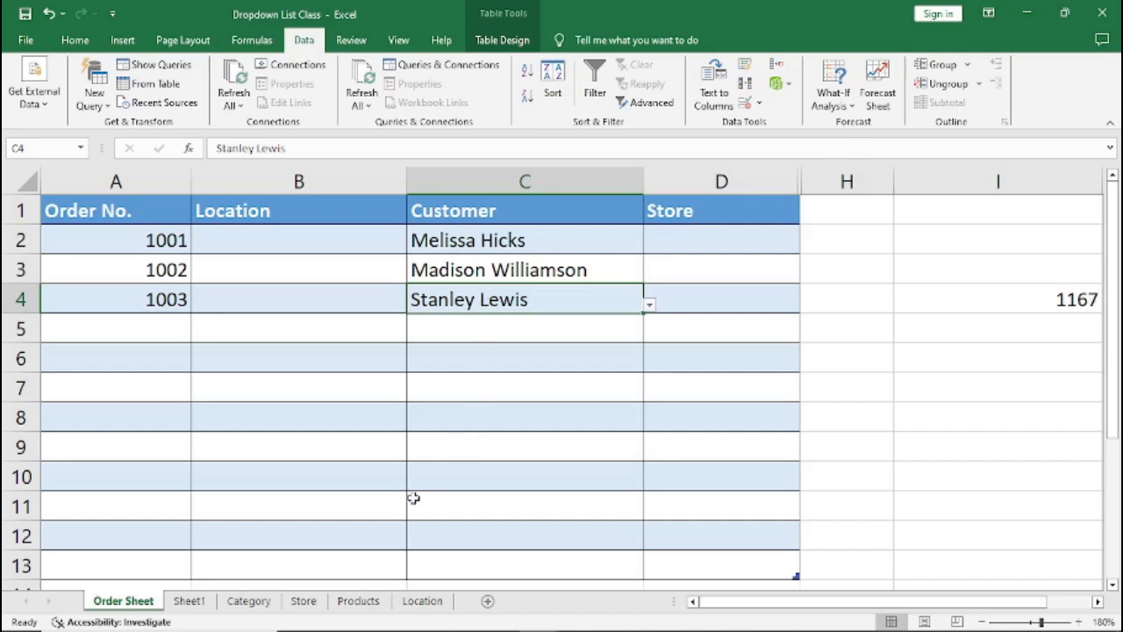
# Define the workbook-scoped name Location for the range A1:A22 on the Location sheet
pyautogui.click(422, 603)
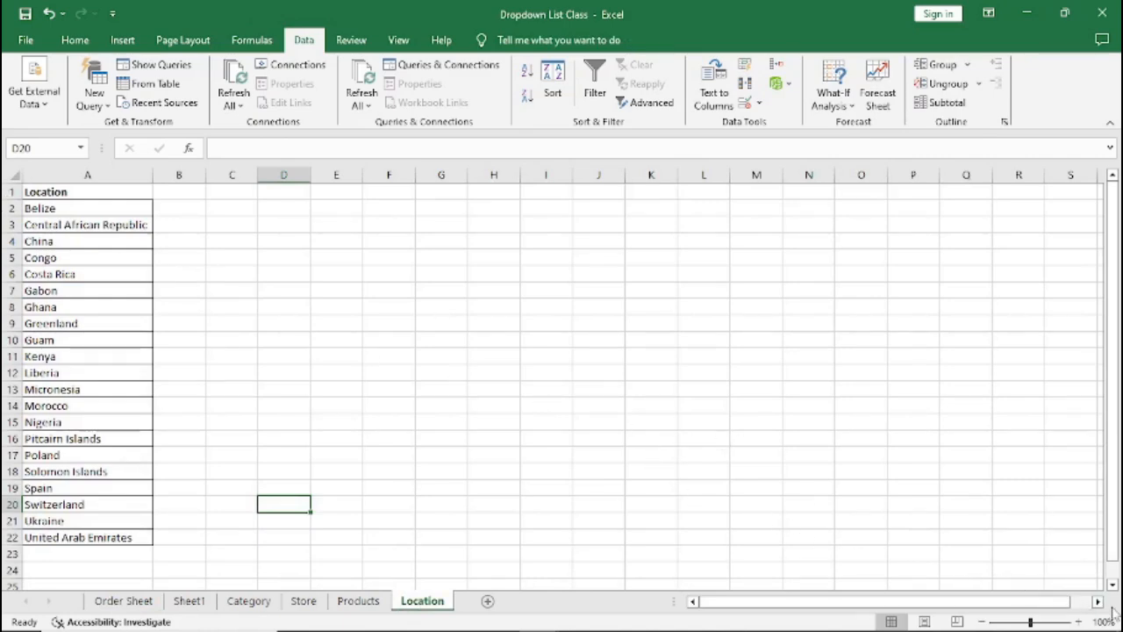
pyautogui.click(1084, 621)
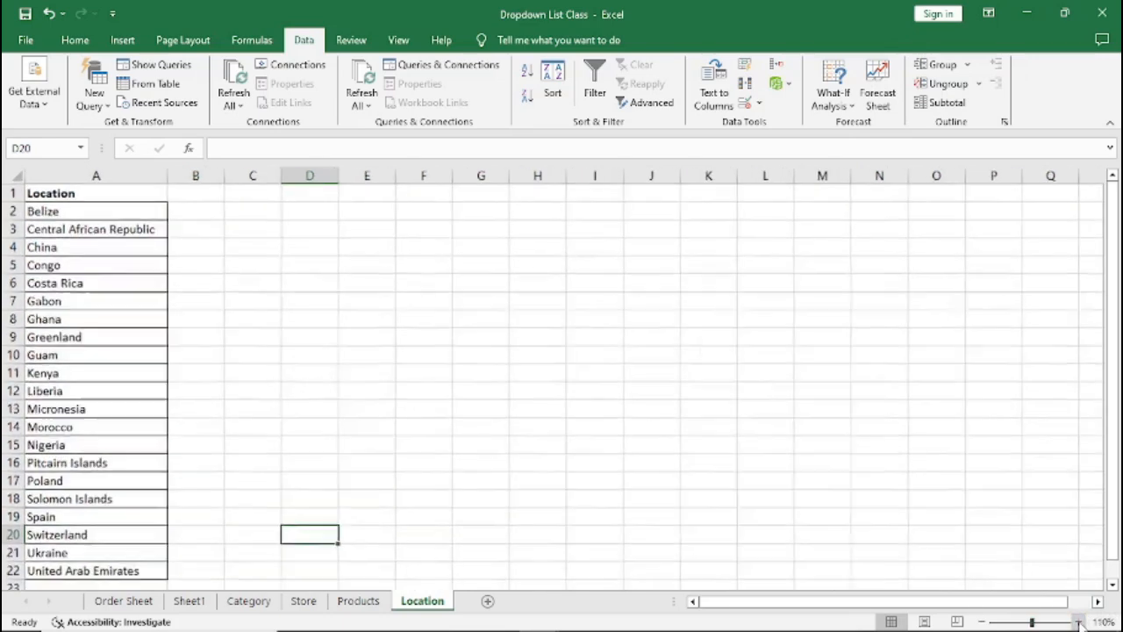
pyautogui.moveTo(84, 195); pyautogui.dragTo(90, 514)
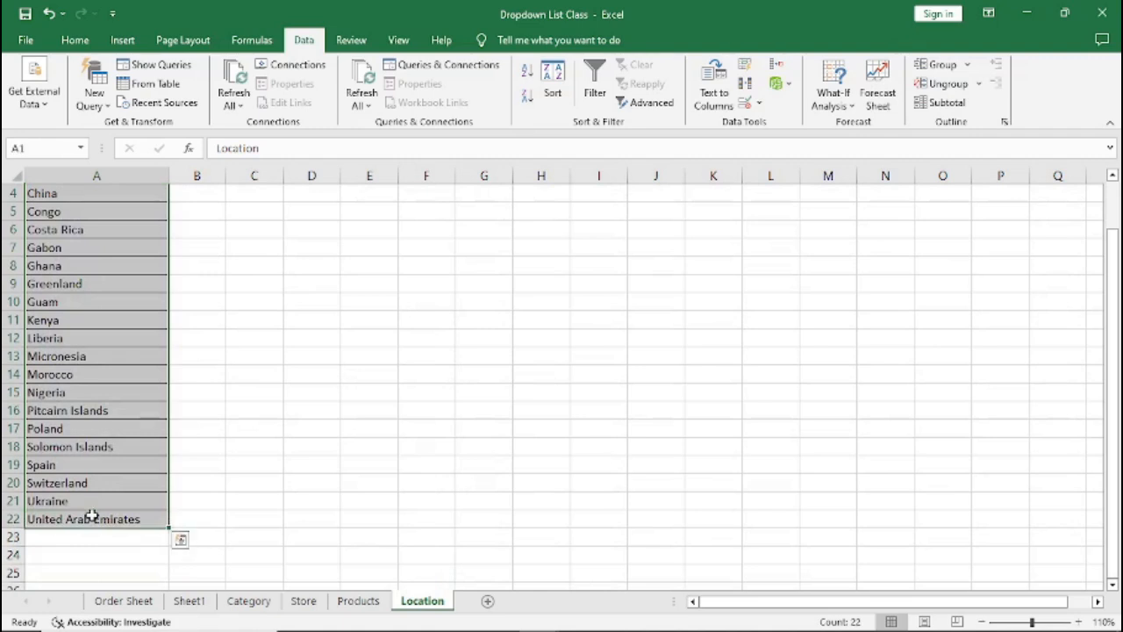
pyautogui.scroll(1, 92, 500)
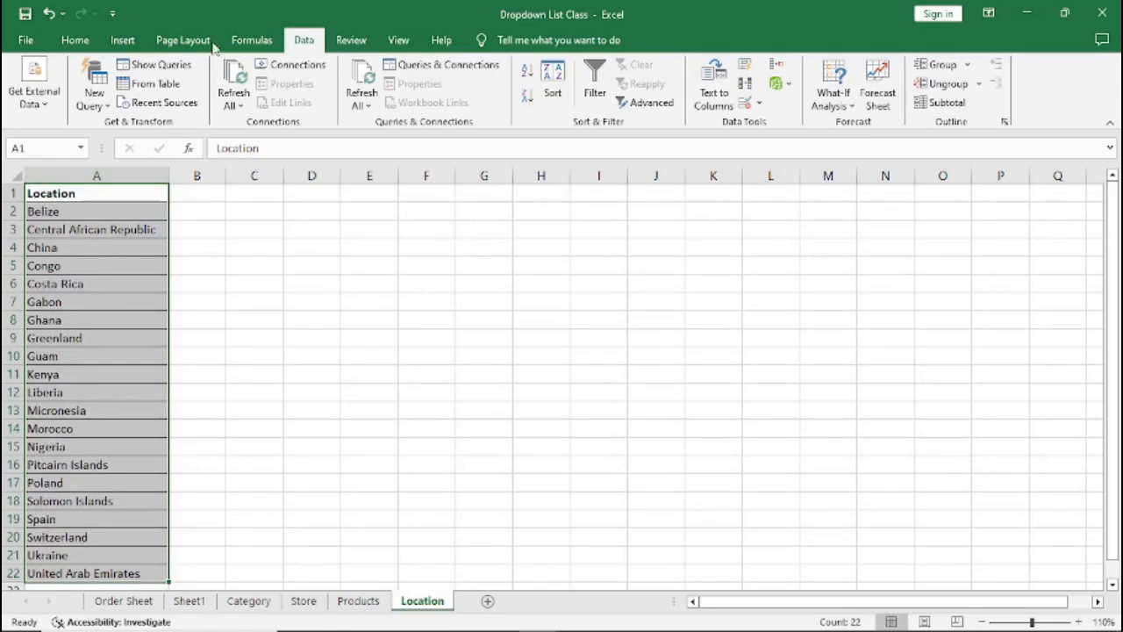
pyautogui.click(251, 41)
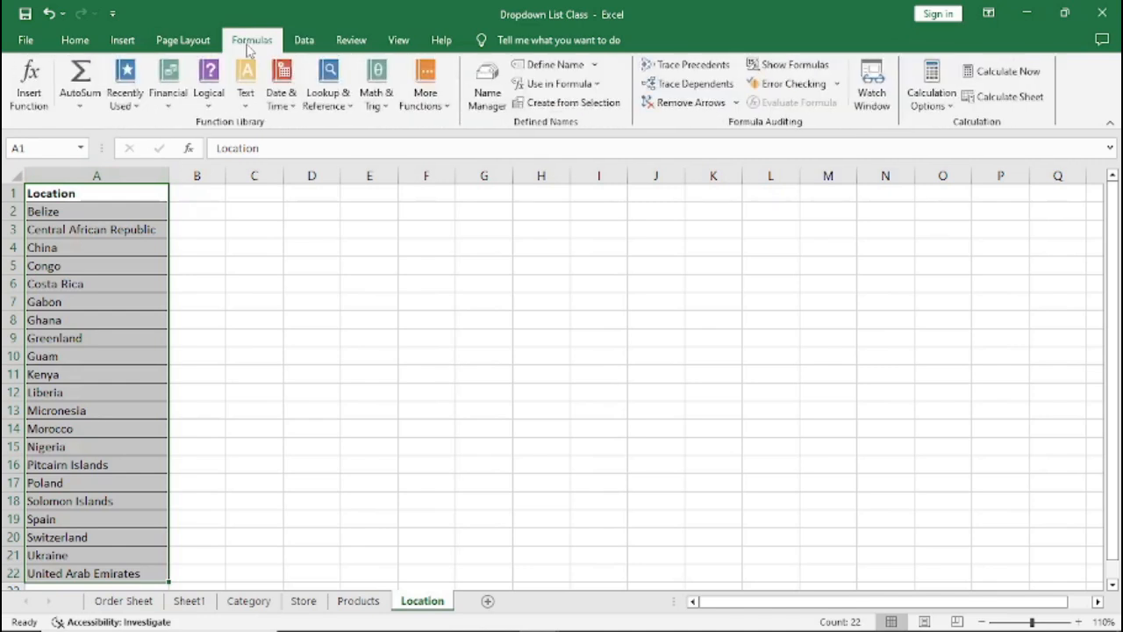
pyautogui.click(555, 67)
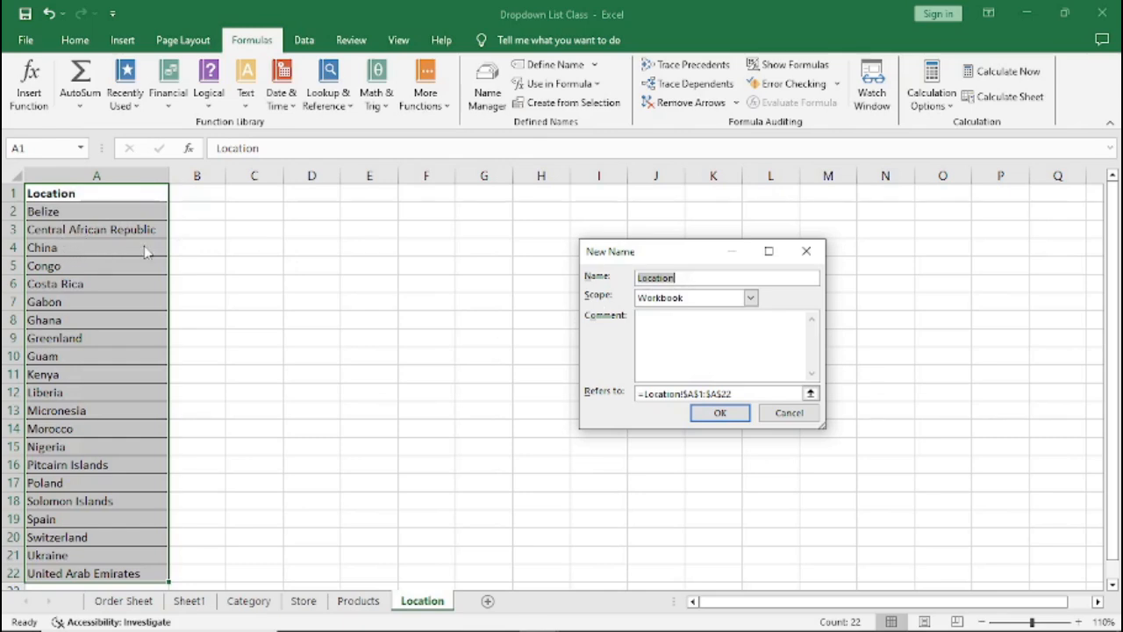
pyautogui.click(720, 413)
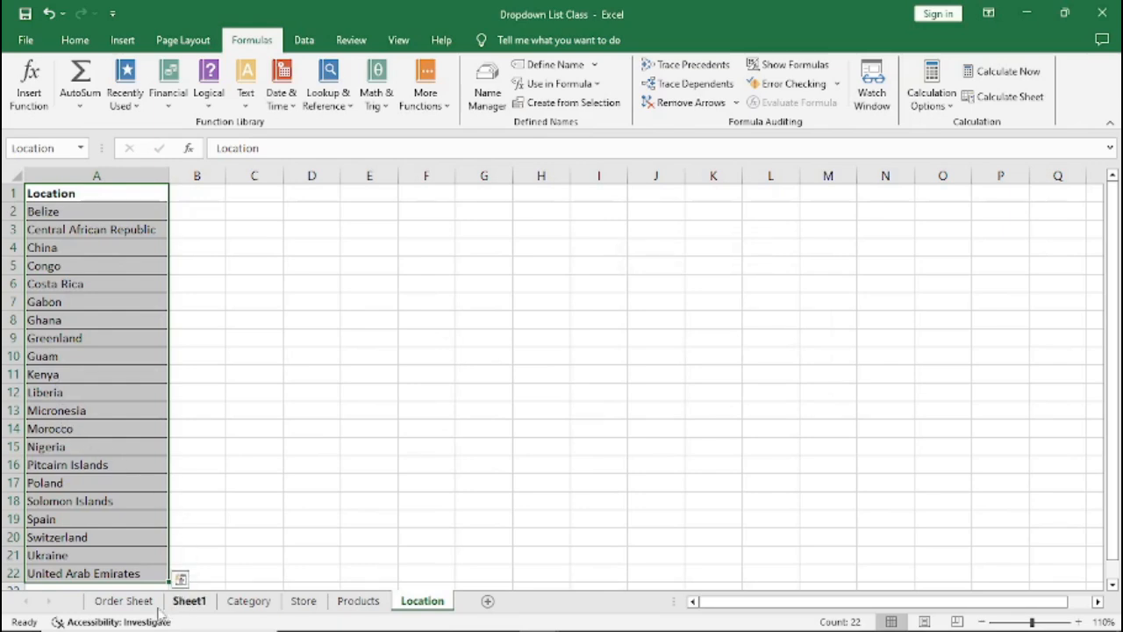
# Apply list data validation with the source =Location to the Location column cells B2:B13 on the Order Sheet
pyautogui.click(123, 601)
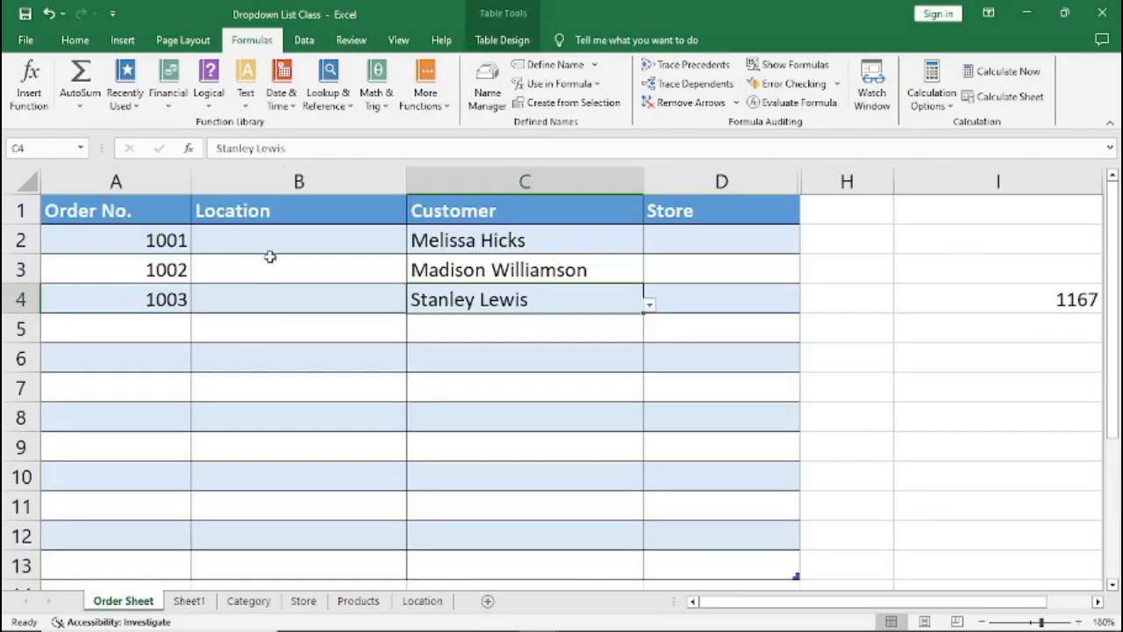
pyautogui.moveTo(277, 235); pyautogui.dragTo(328, 373)
pyautogui.scroll(2, 328, 373)
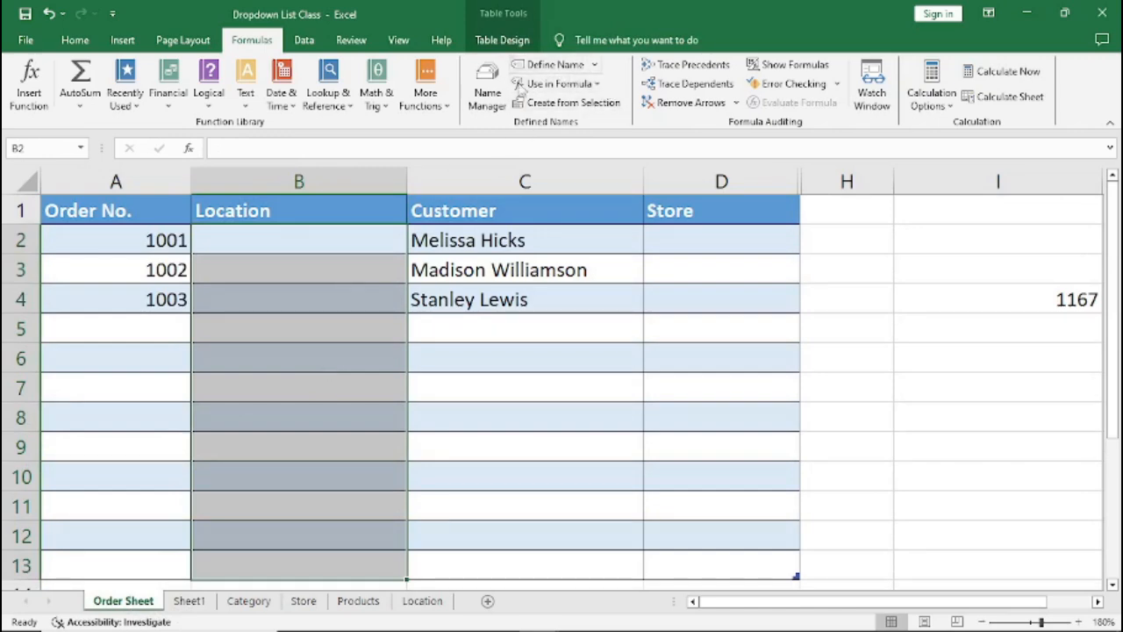
pyautogui.click(304, 44)
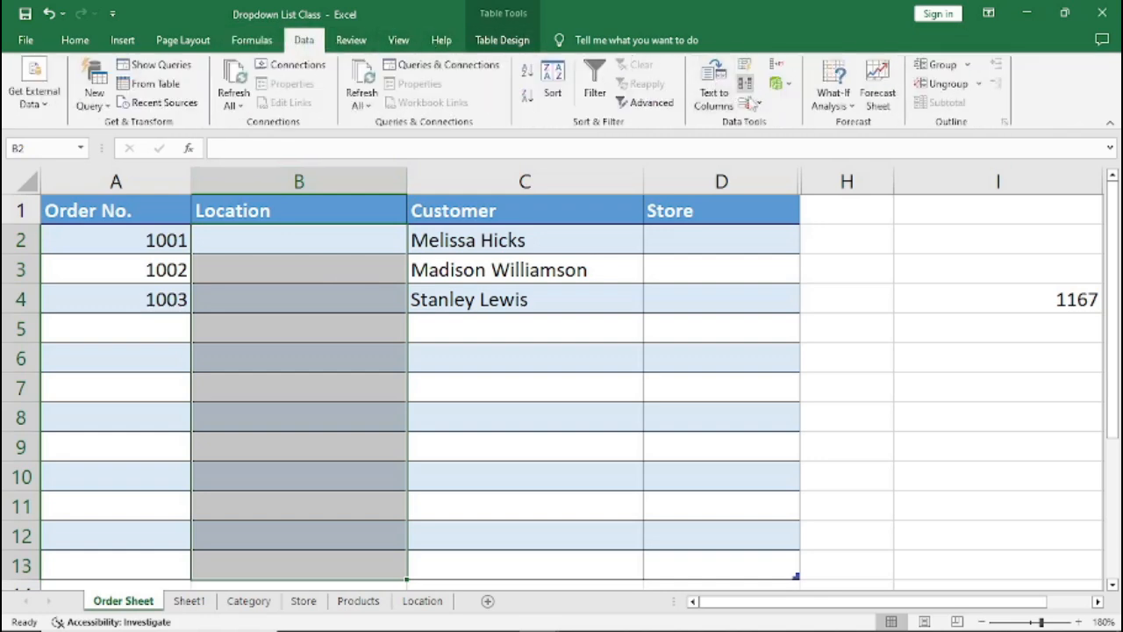
pyautogui.click(746, 103)
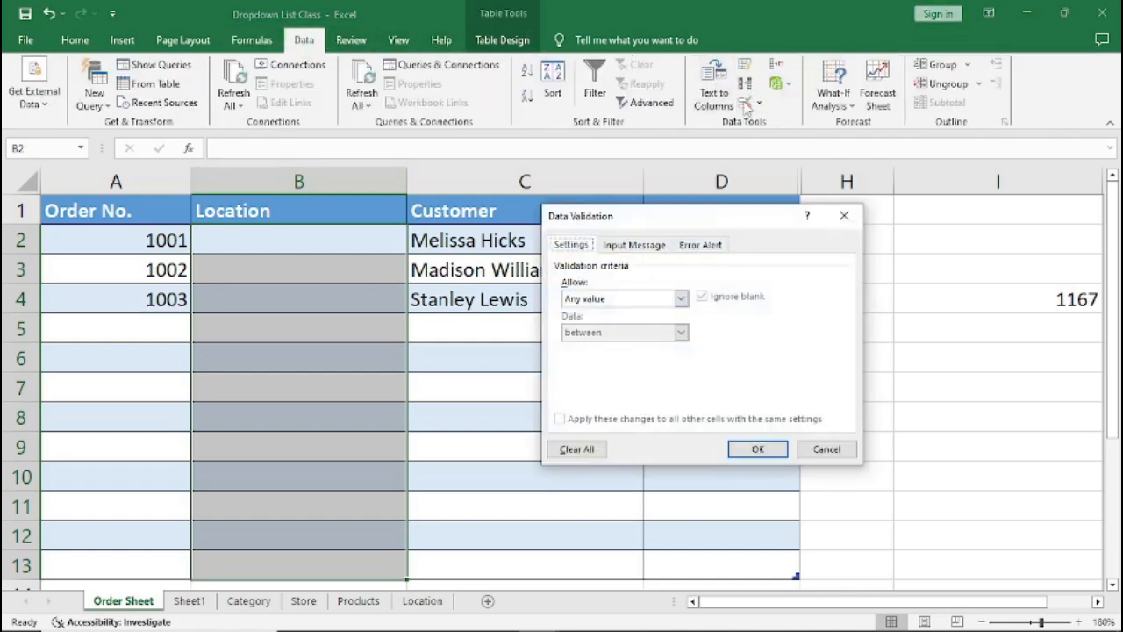
pyautogui.click(680, 299)
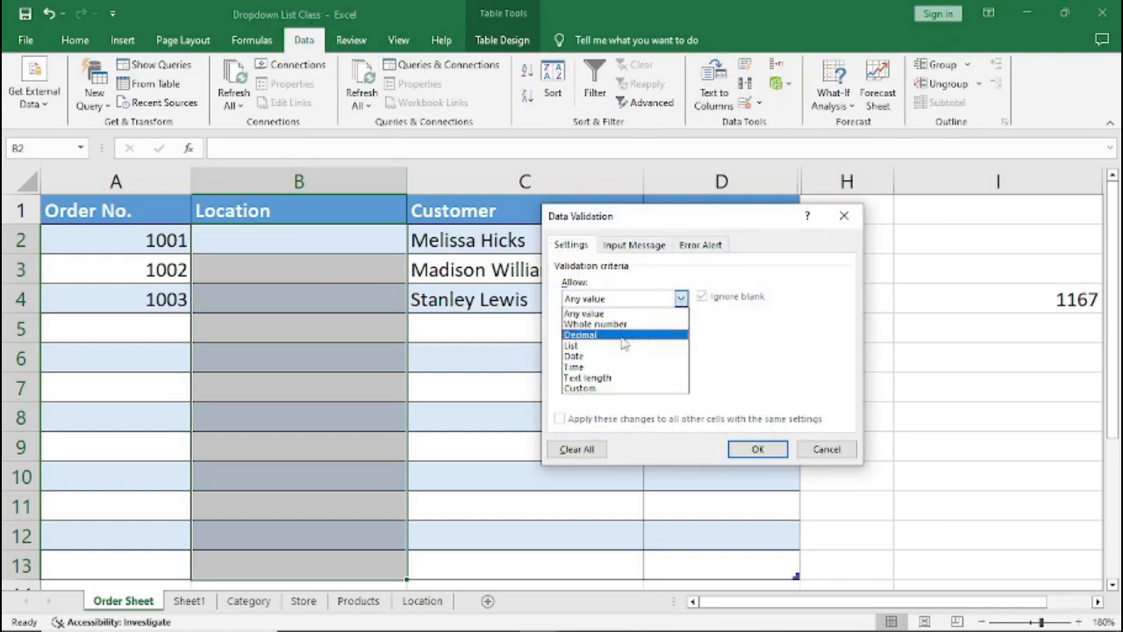
pyautogui.click(571, 347)
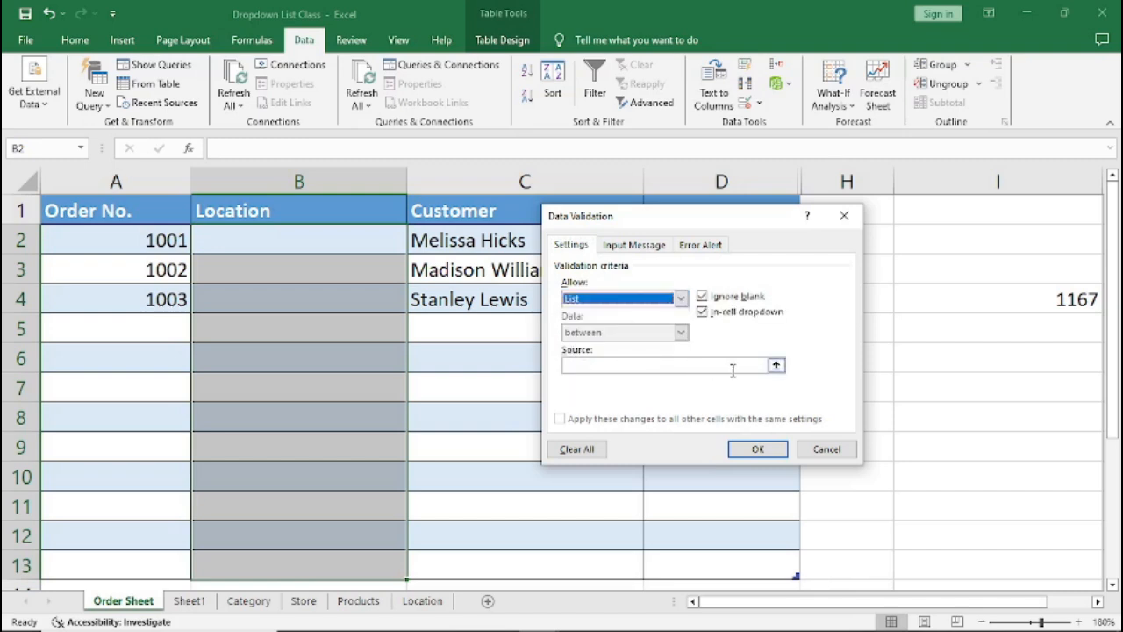
pyautogui.click(636, 364)
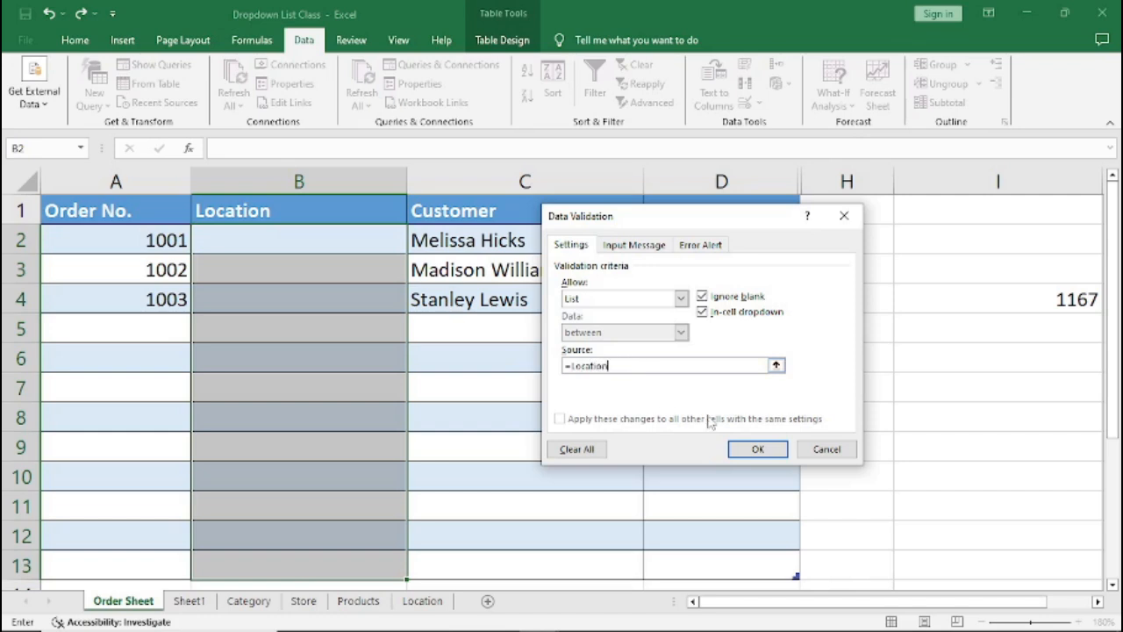
pyautogui.click(763, 449)
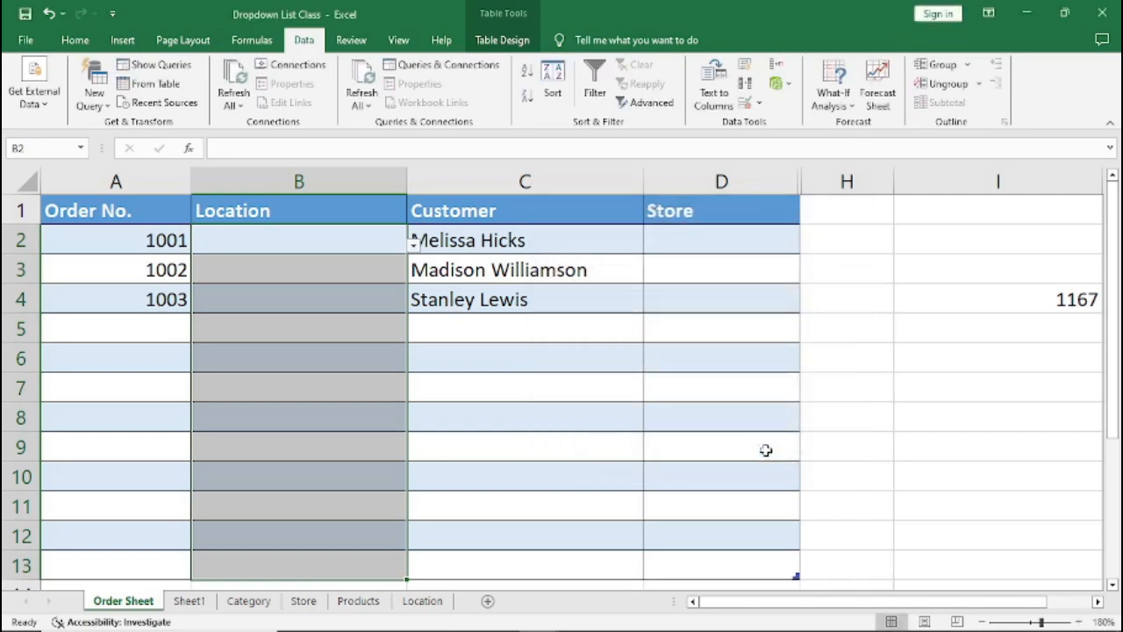
# Choose China as the location in B2 and Ghana in B3 from their dropdown lists
pyautogui.click(413, 245)
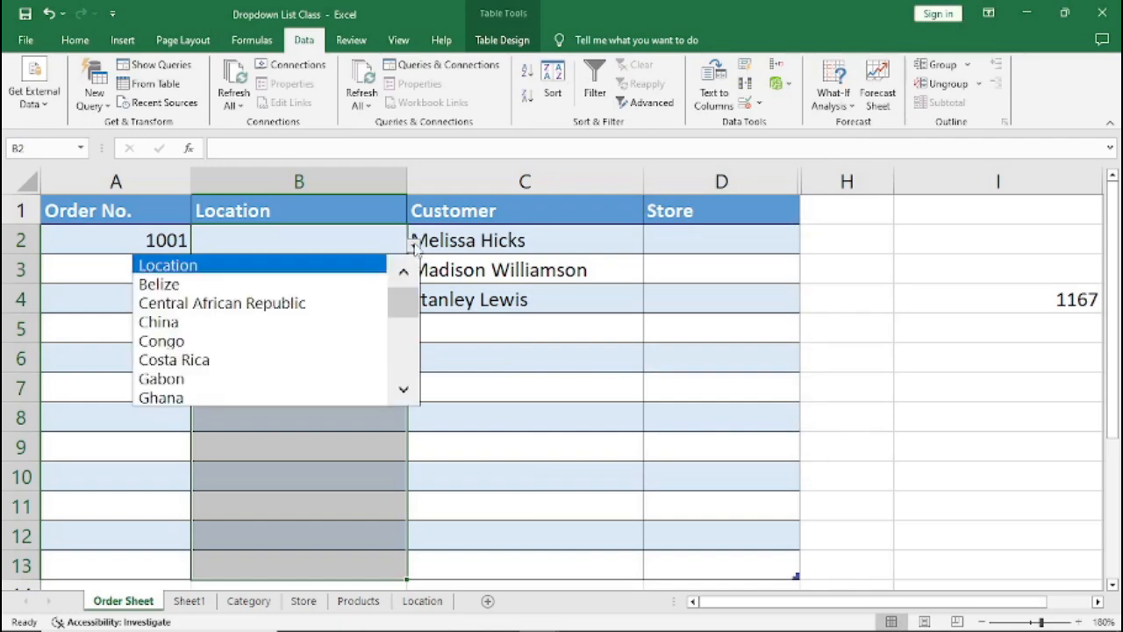
pyautogui.click(161, 324)
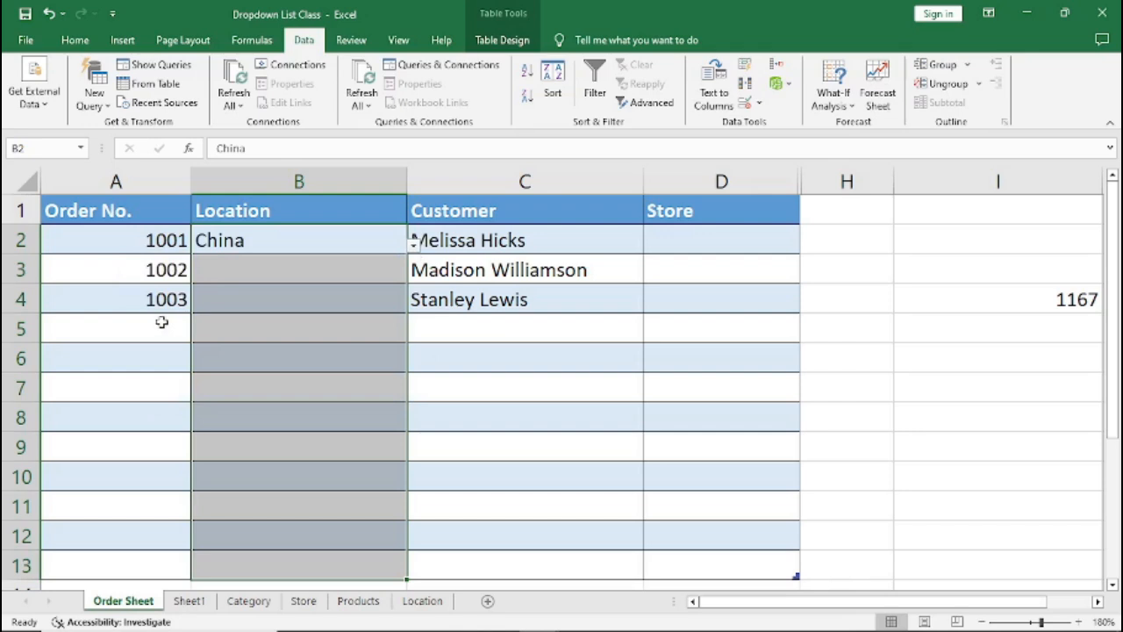
pyautogui.click(254, 263)
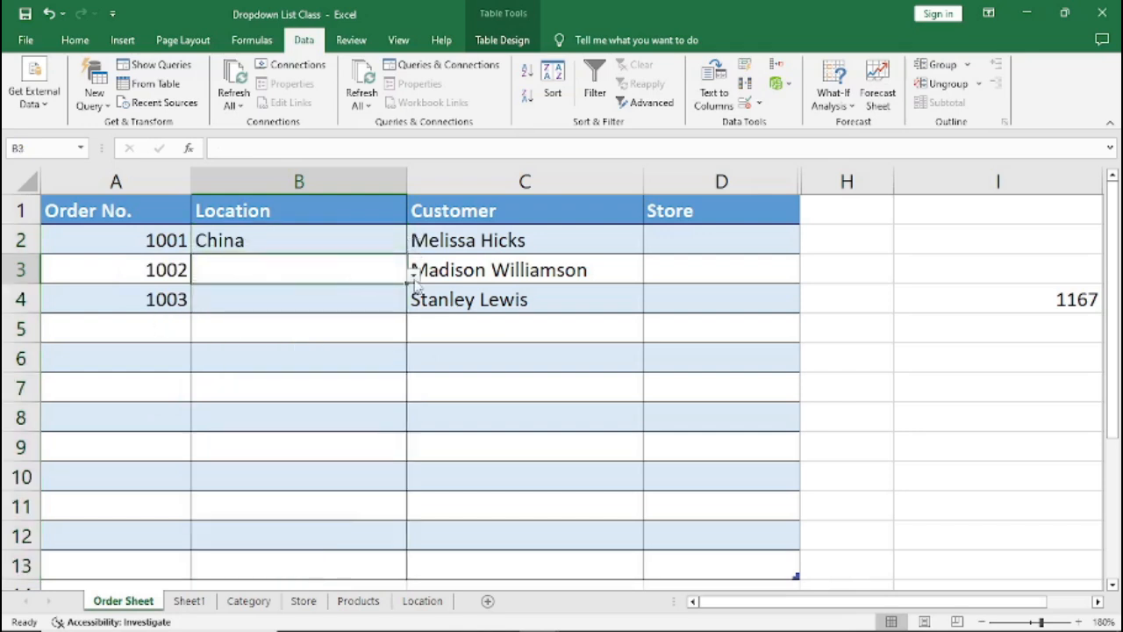
pyautogui.click(413, 274)
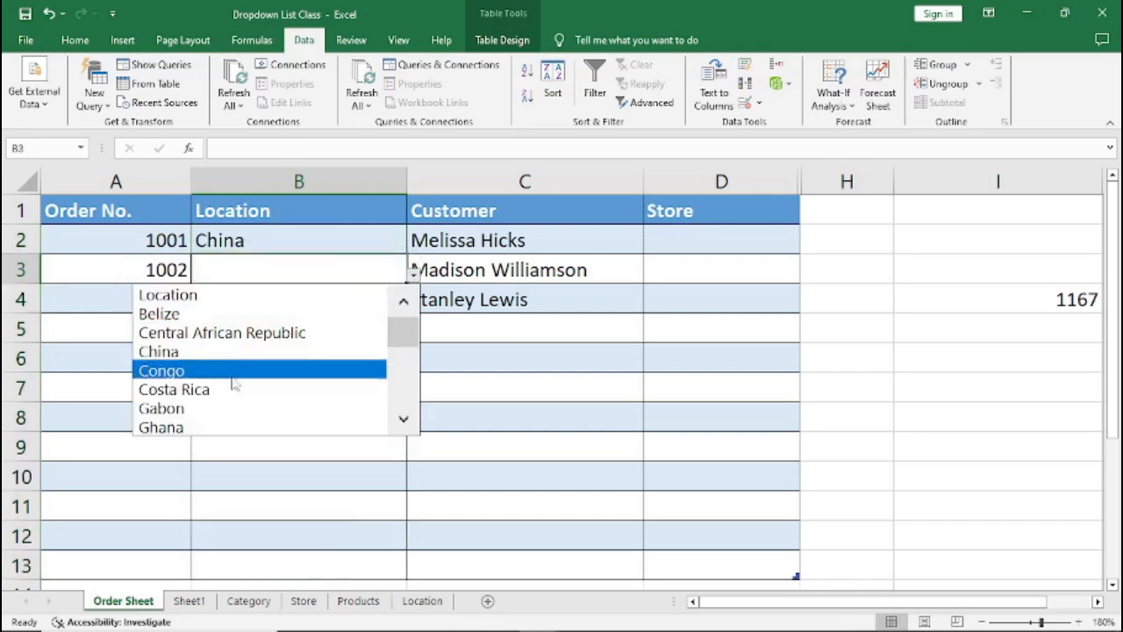
pyautogui.click(170, 427)
# Choose Nigeria from the location dropdown list in B4
pyautogui.click(356, 301)
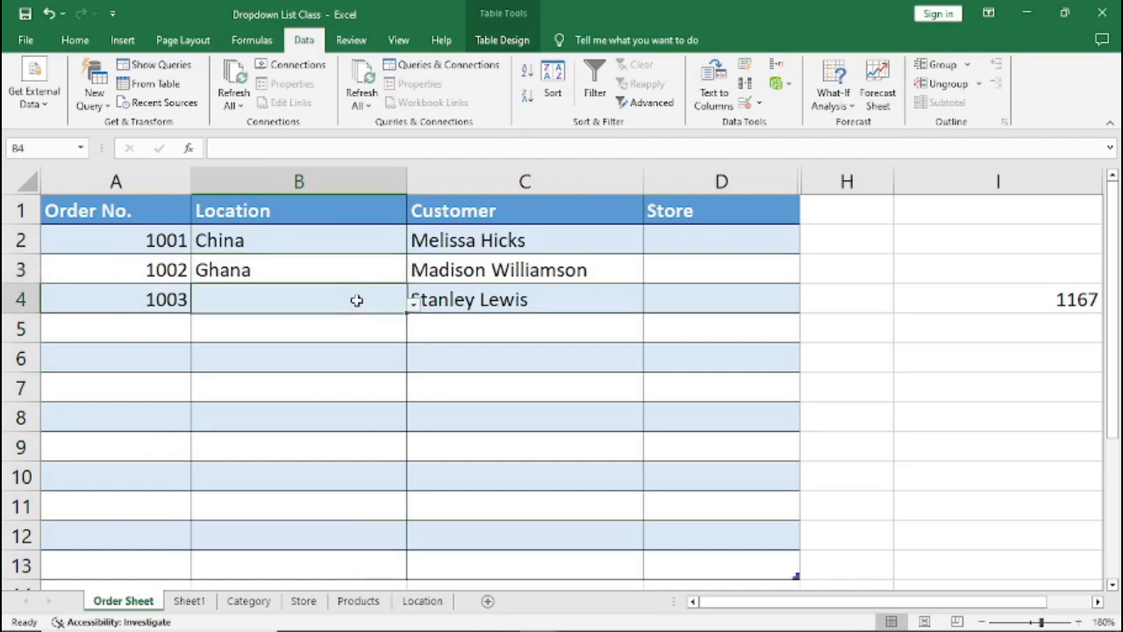
pyautogui.click(414, 307)
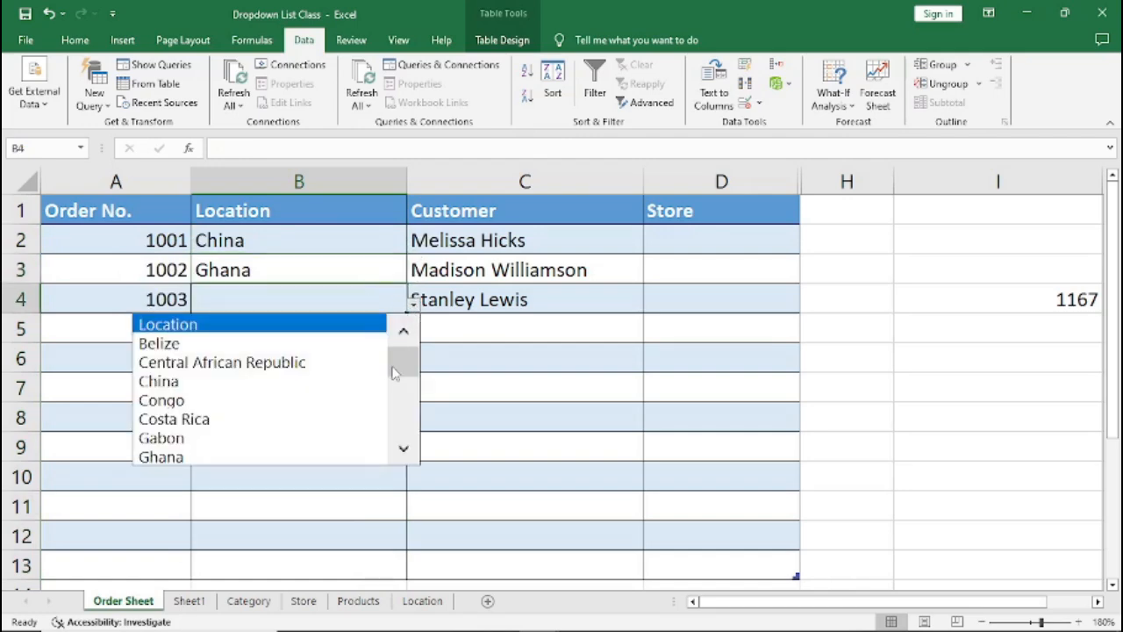
pyautogui.click(404, 454)
pyautogui.click(404, 455)
pyautogui.click(403, 454)
pyautogui.click(404, 454)
pyautogui.click(404, 454)
pyautogui.click(403, 454)
pyautogui.click(403, 455)
pyautogui.click(404, 454)
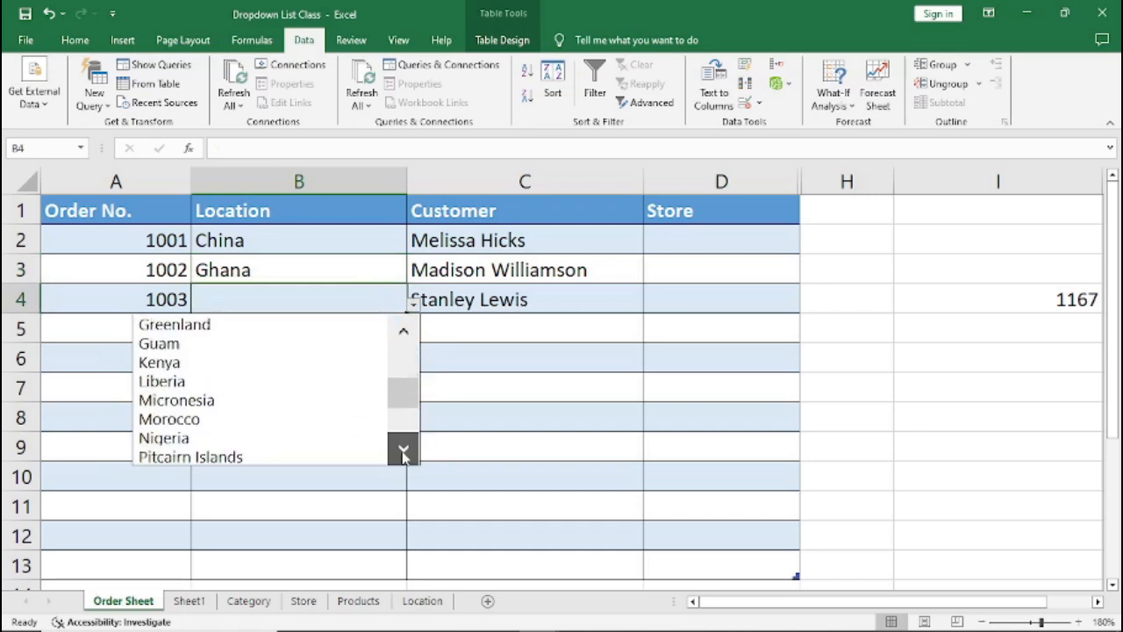
pyautogui.click(205, 443)
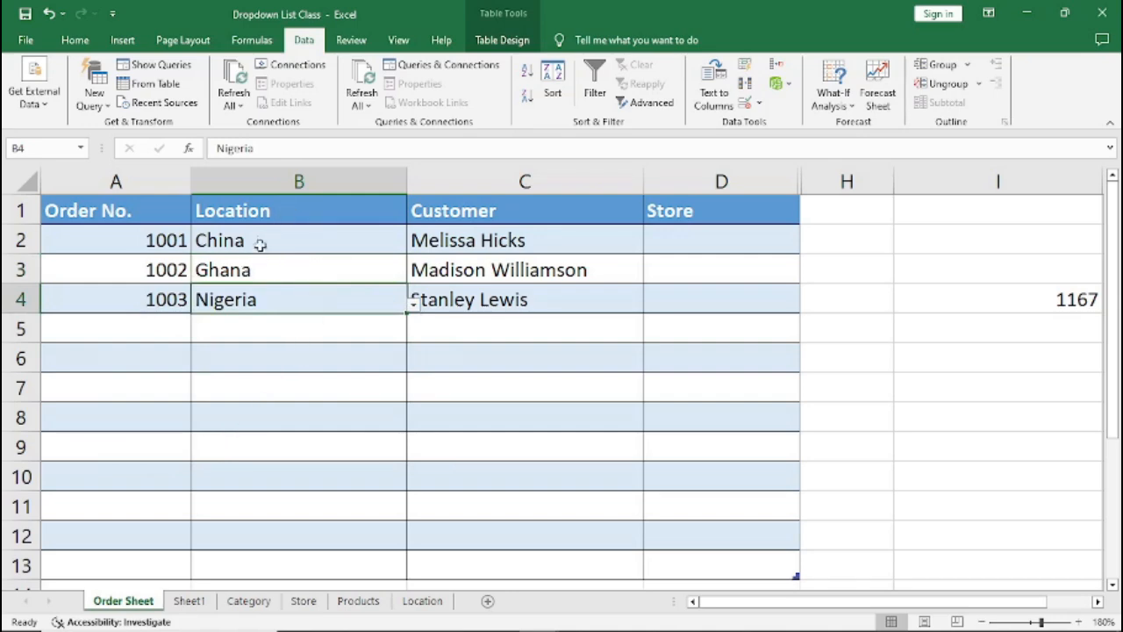
# Define the workbook-scoped name Department for the range B1:B8 on the Store sheet
pyautogui.click(675, 238)
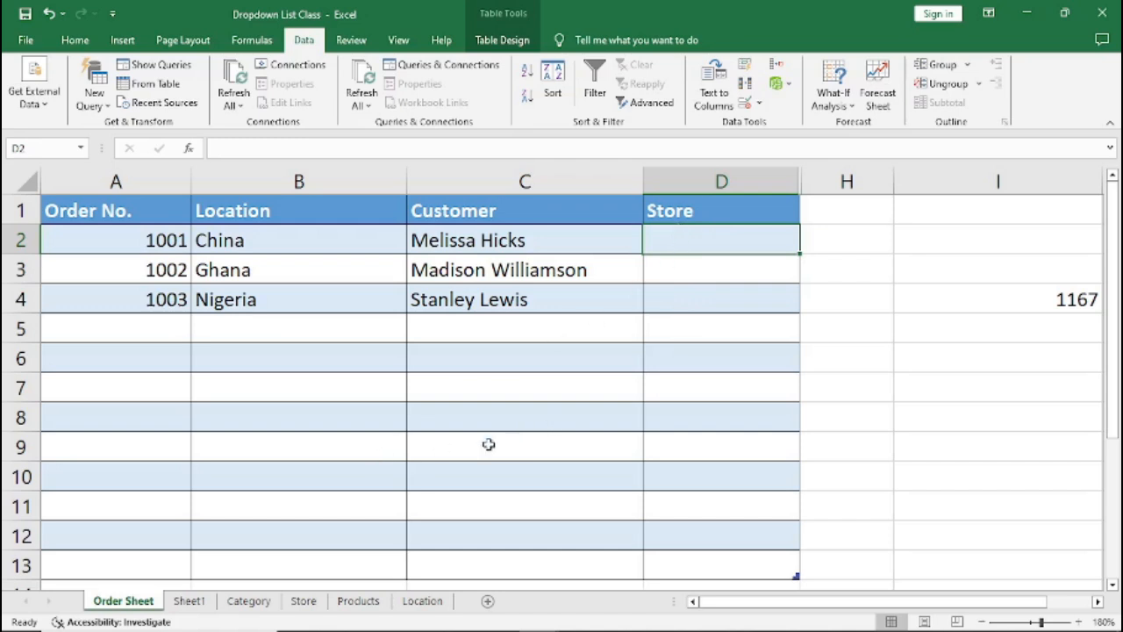
pyautogui.click(305, 602)
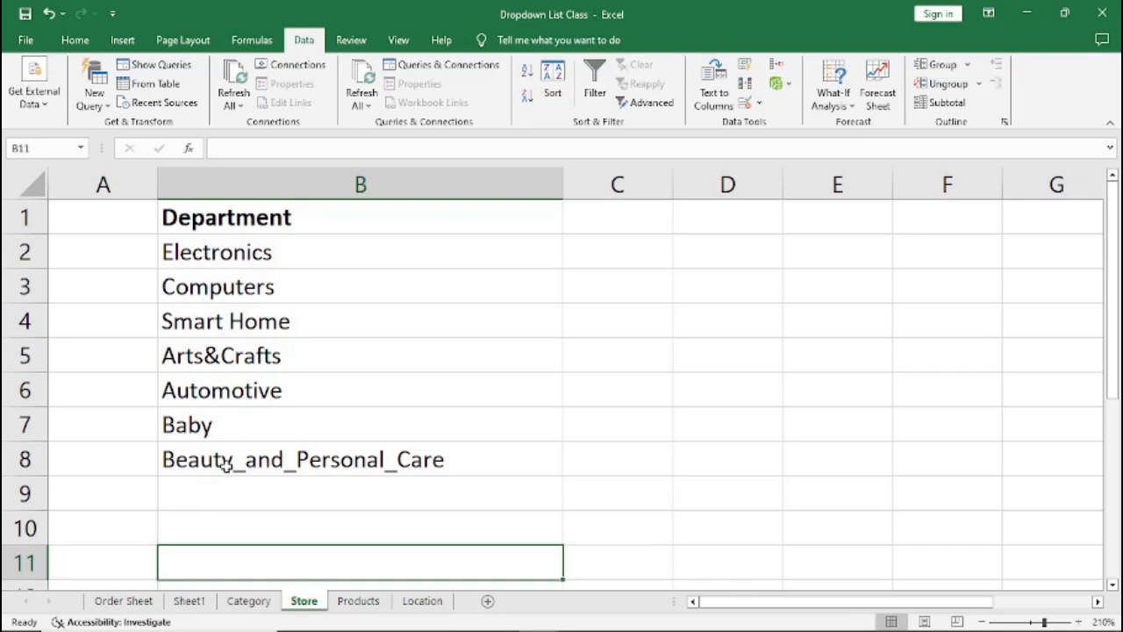
pyautogui.click(223, 325)
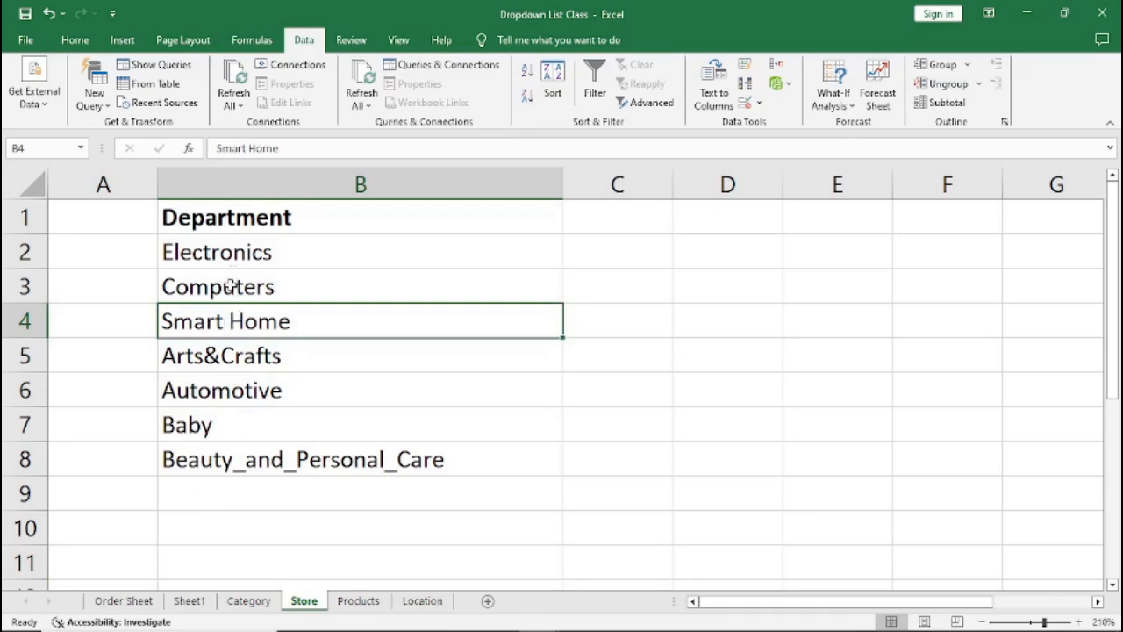
pyautogui.click(293, 219)
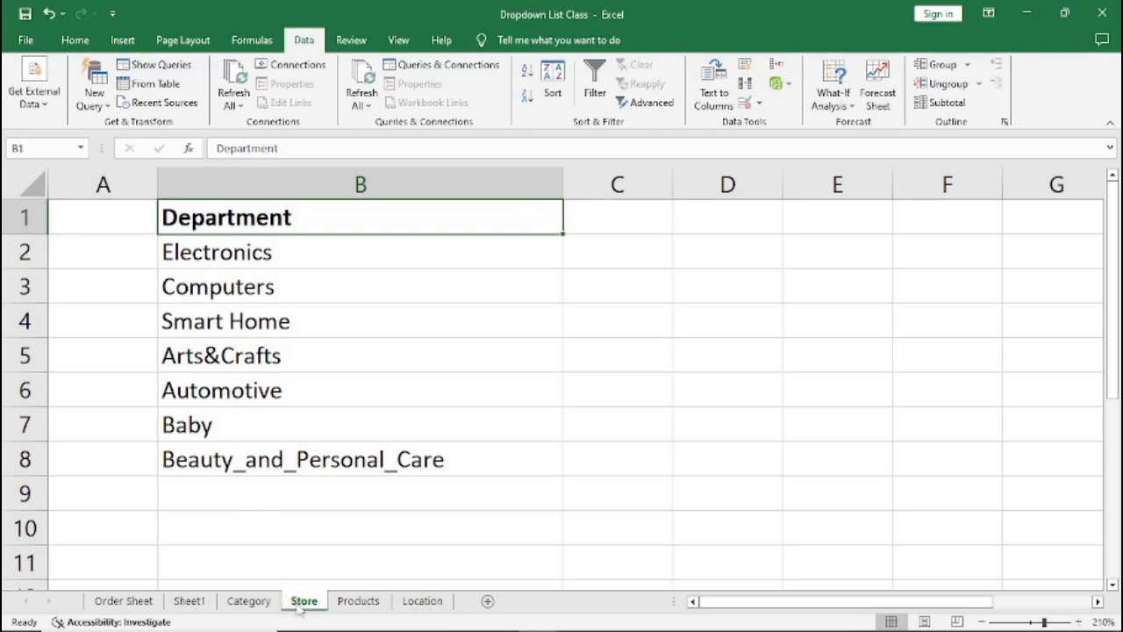
pyautogui.moveTo(259, 215); pyautogui.dragTo(259, 461)
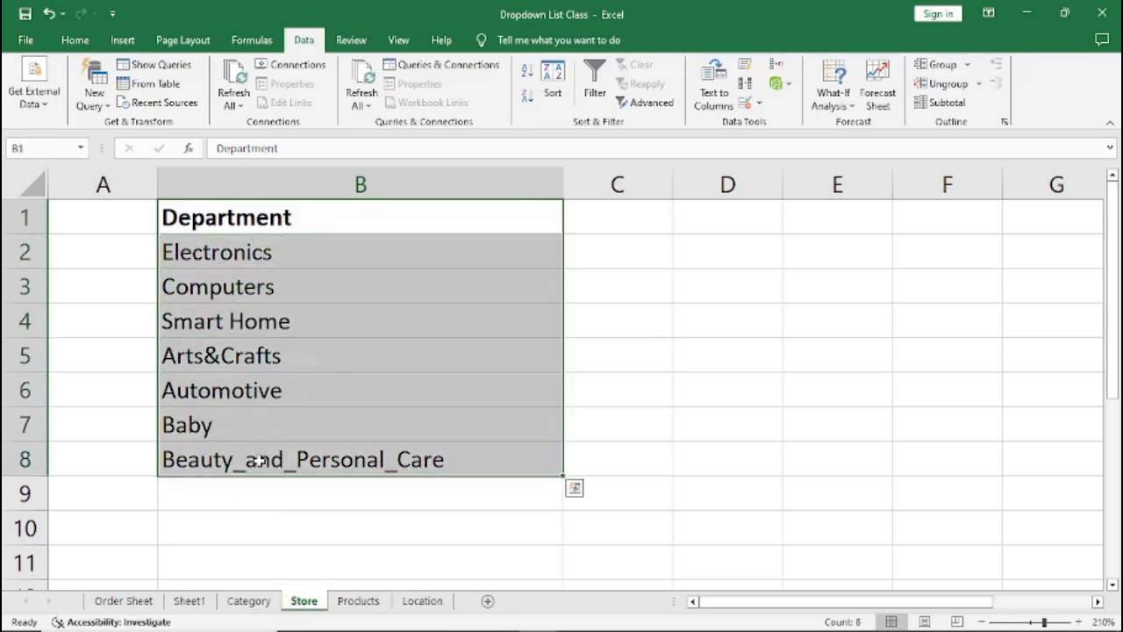
pyautogui.click(253, 41)
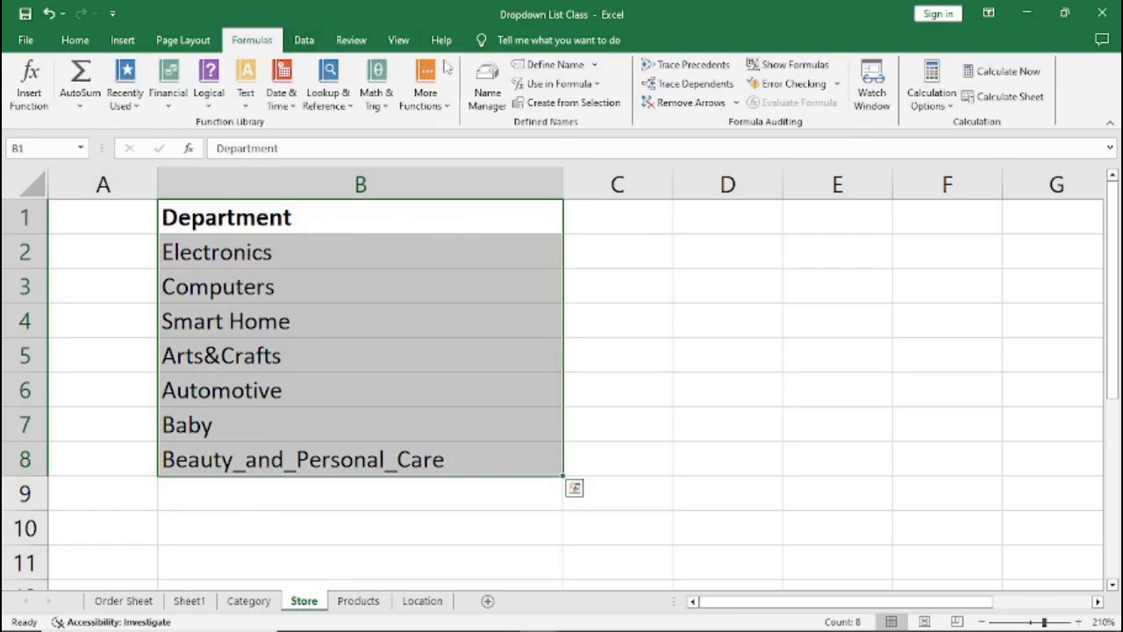
pyautogui.click(544, 67)
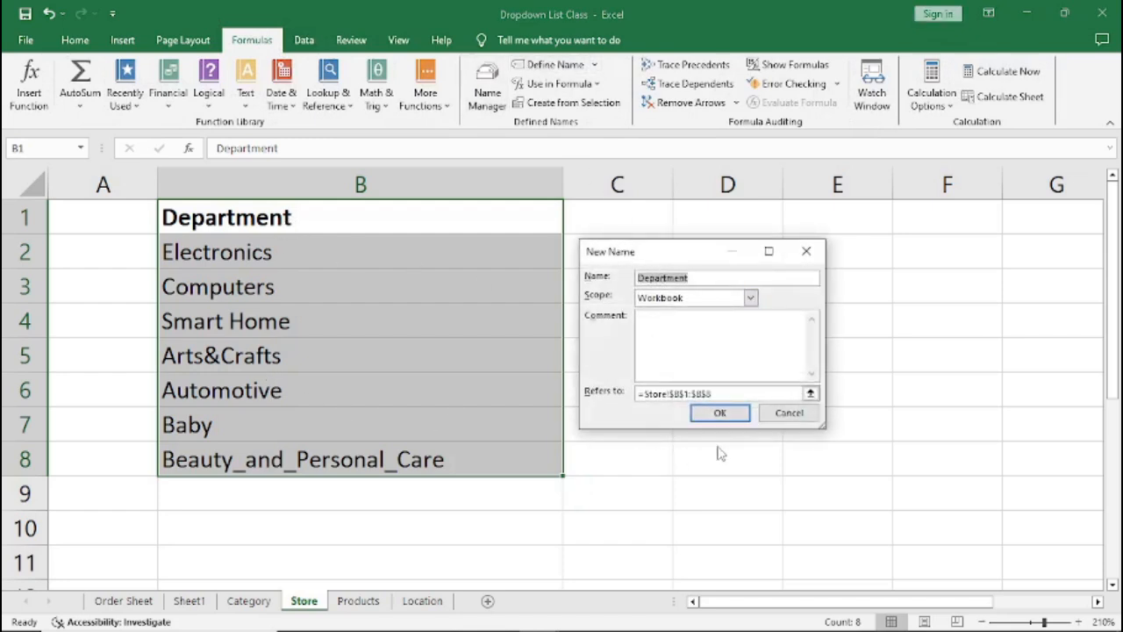
pyautogui.click(727, 410)
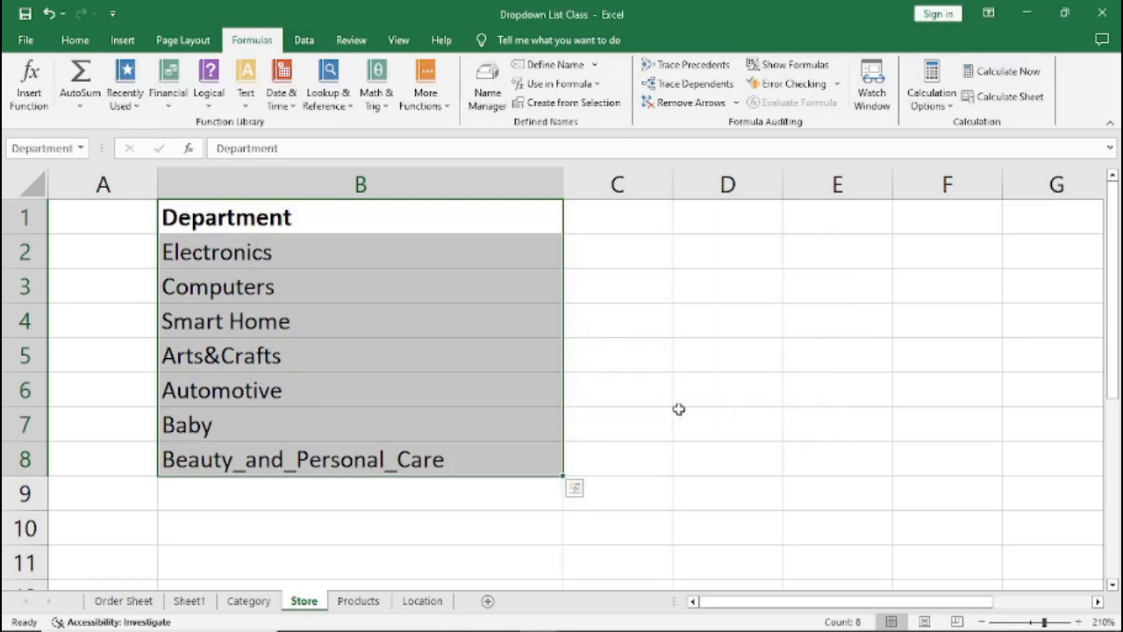
pyautogui.click(266, 325)
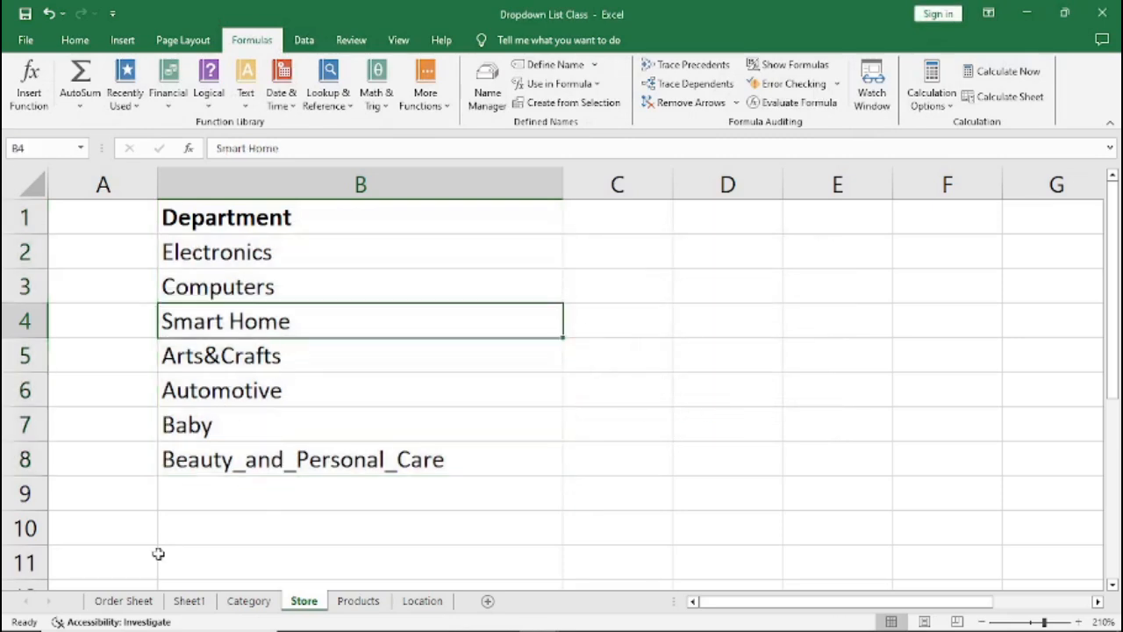
# Apply list data validation with the source =Department to the Store column cells D2:D13 on the Order Sheet
pyautogui.click(127, 605)
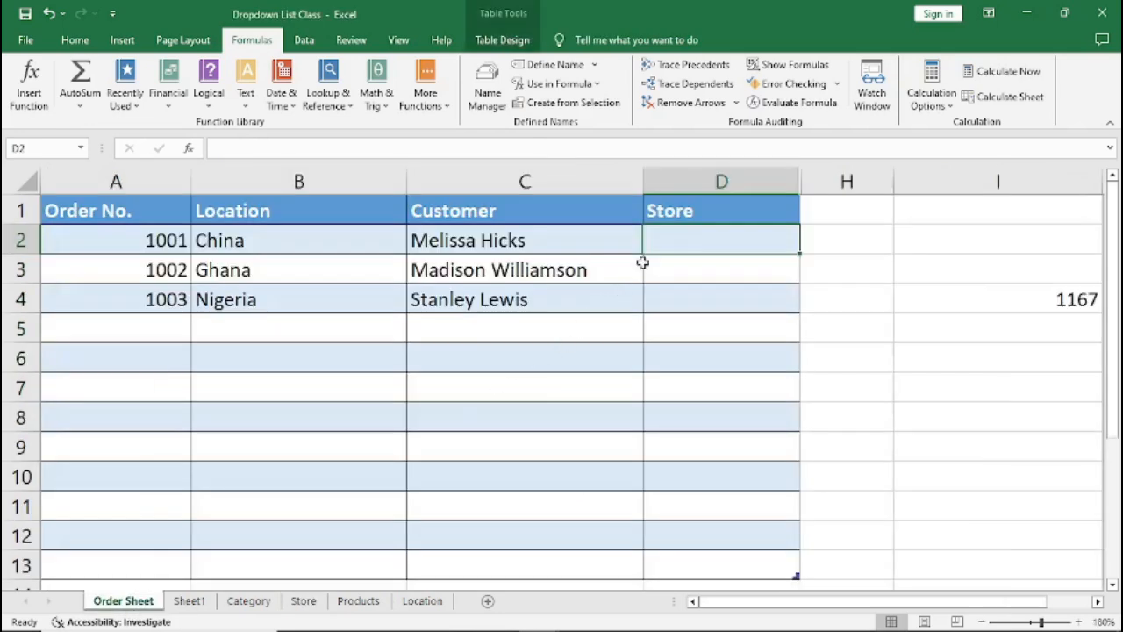
pyautogui.moveTo(686, 239); pyautogui.dragTo(698, 559)
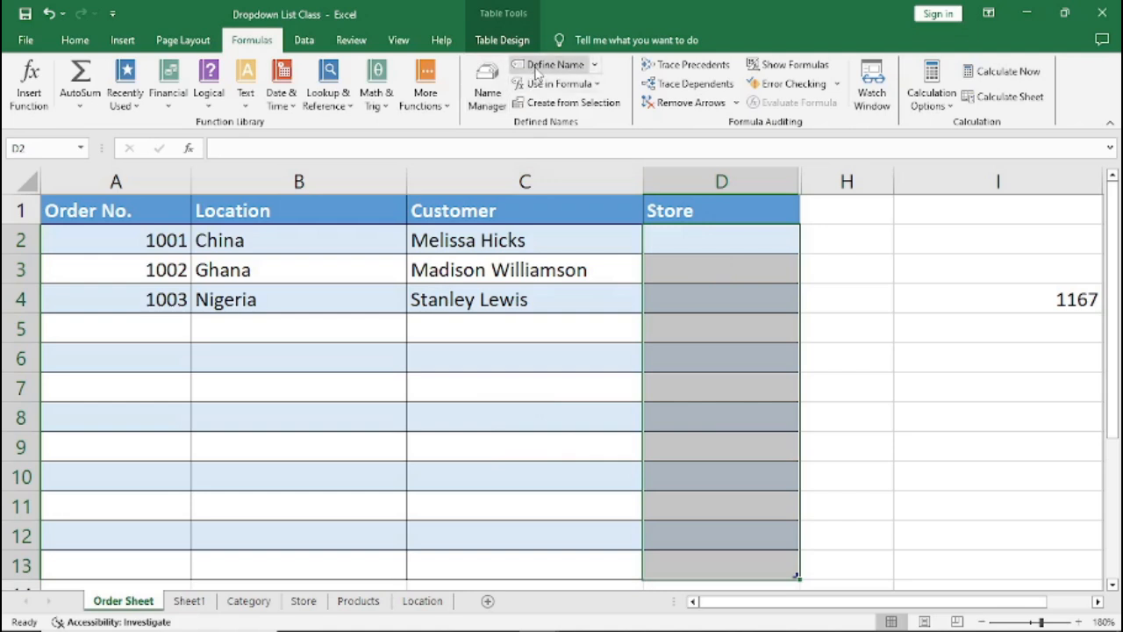
pyautogui.click(304, 41)
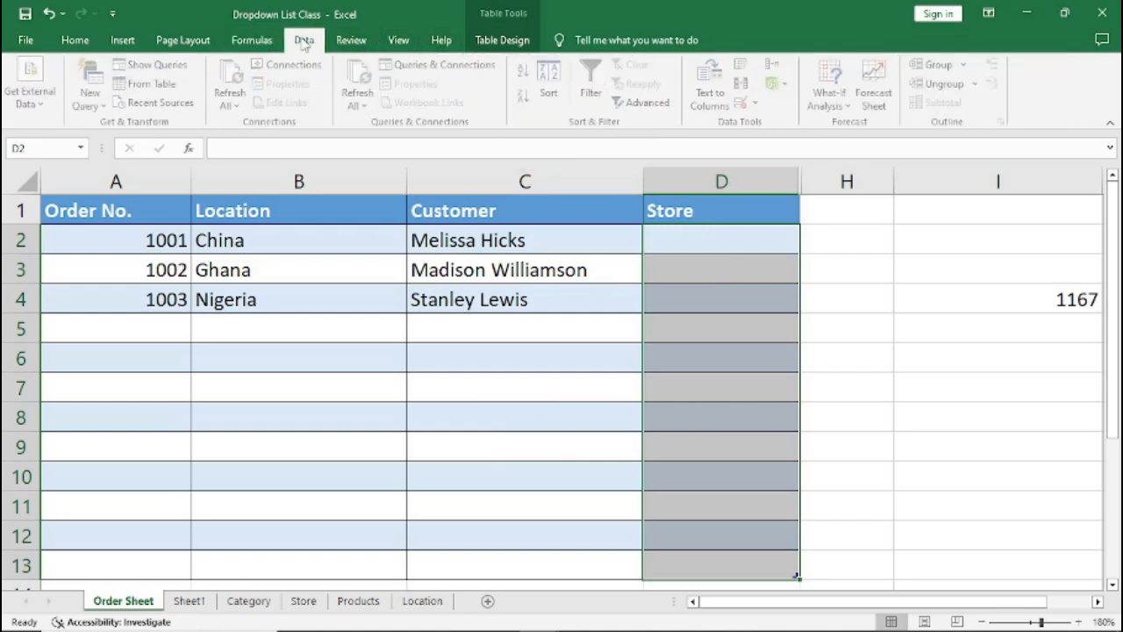
pyautogui.click(746, 103)
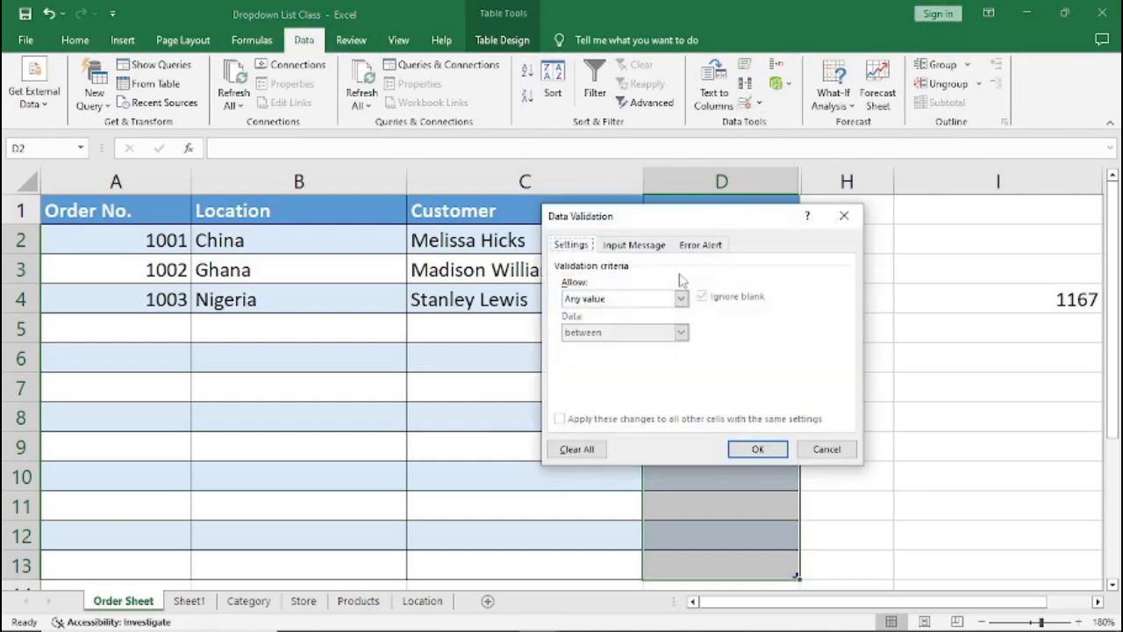
pyautogui.click(680, 298)
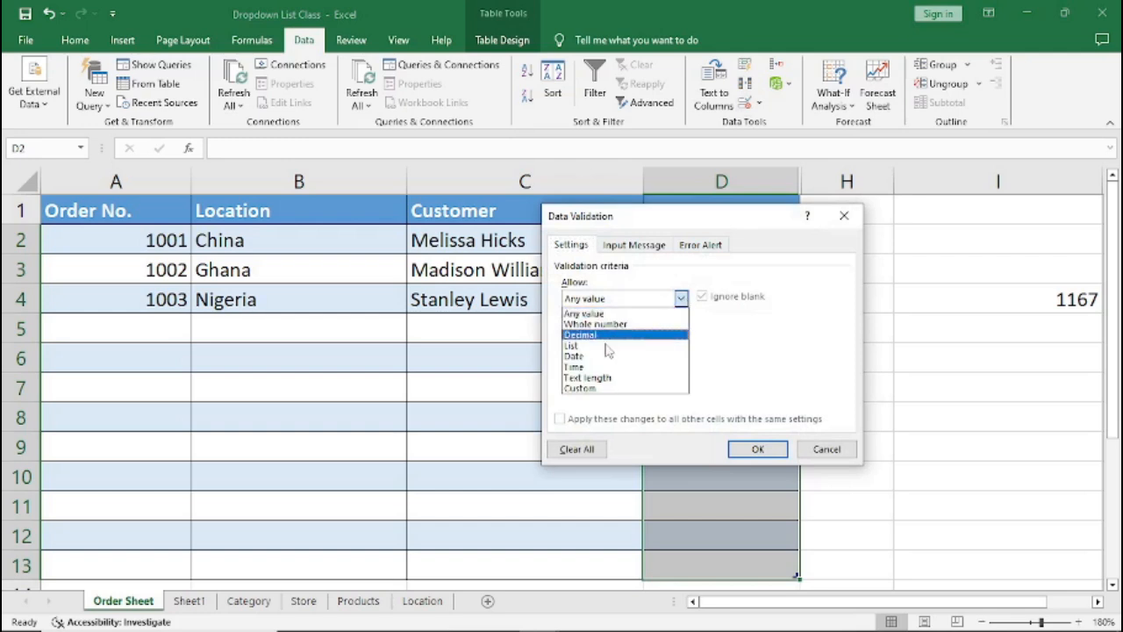
pyautogui.click(570, 346)
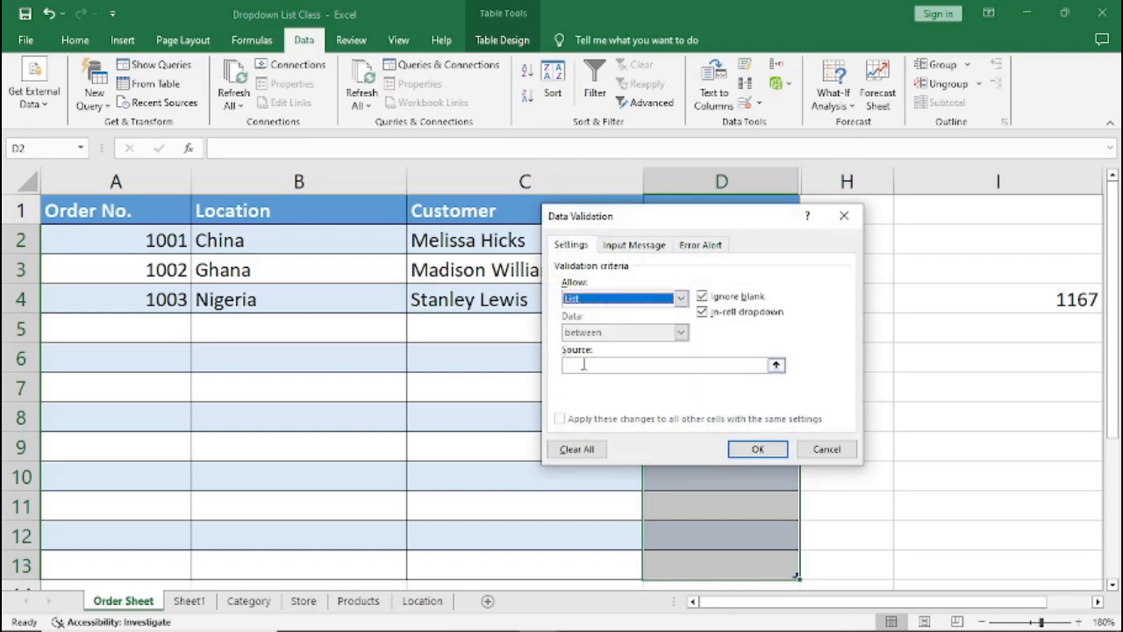
pyautogui.click(582, 364)
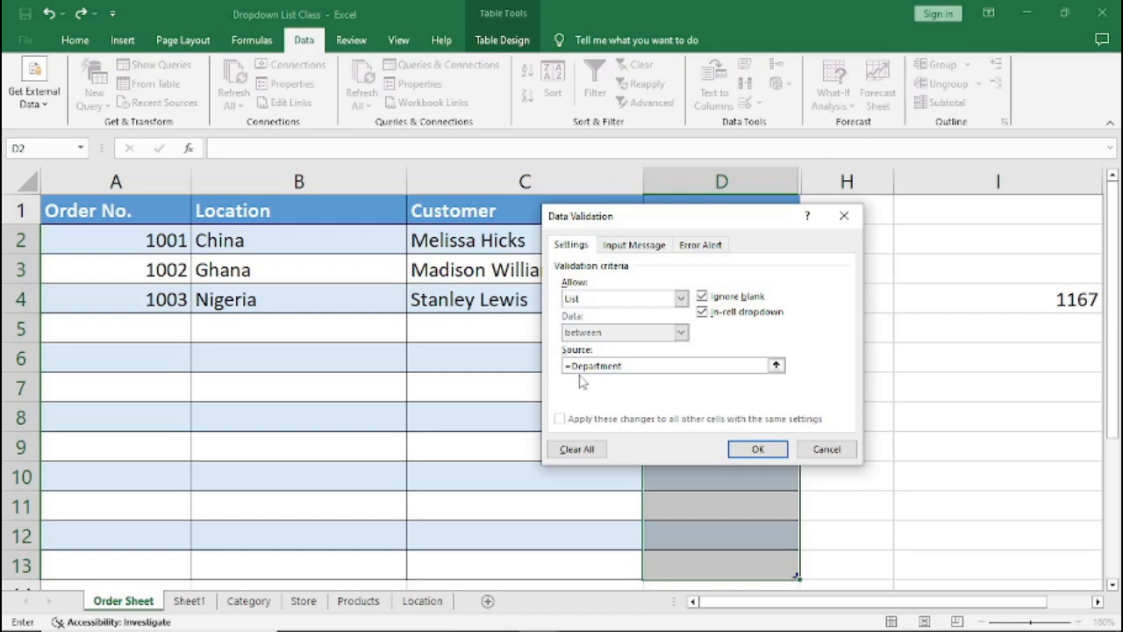
pyautogui.click(758, 448)
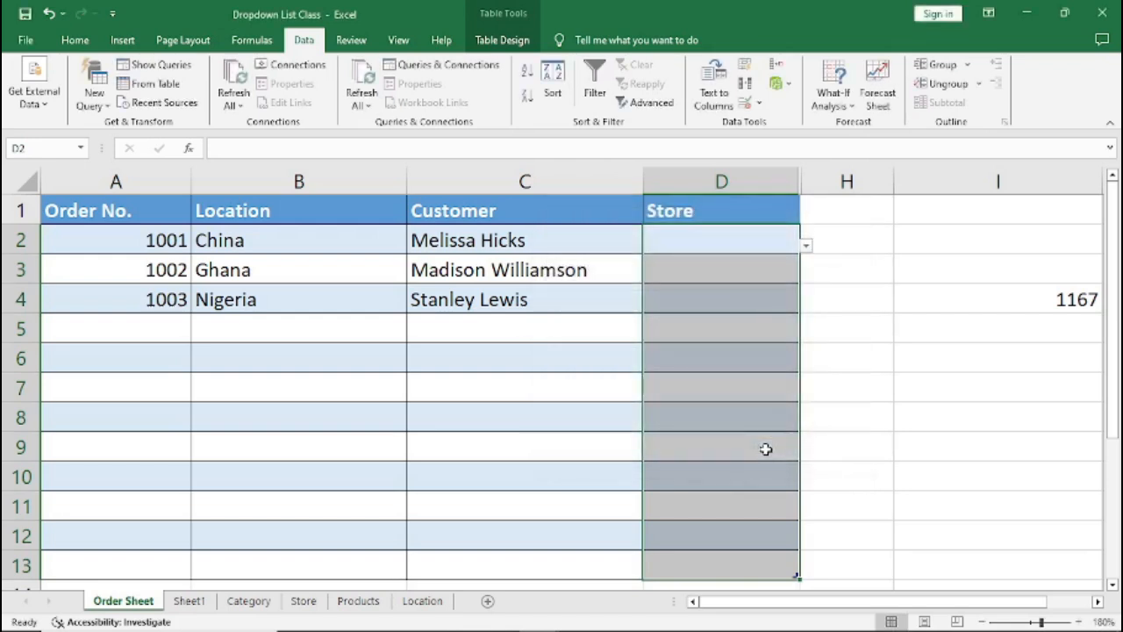
# Choose Electronics in D2, Computers in D3 and Automotive in D4 from the Store dropdown lists
pyautogui.click(720, 240)
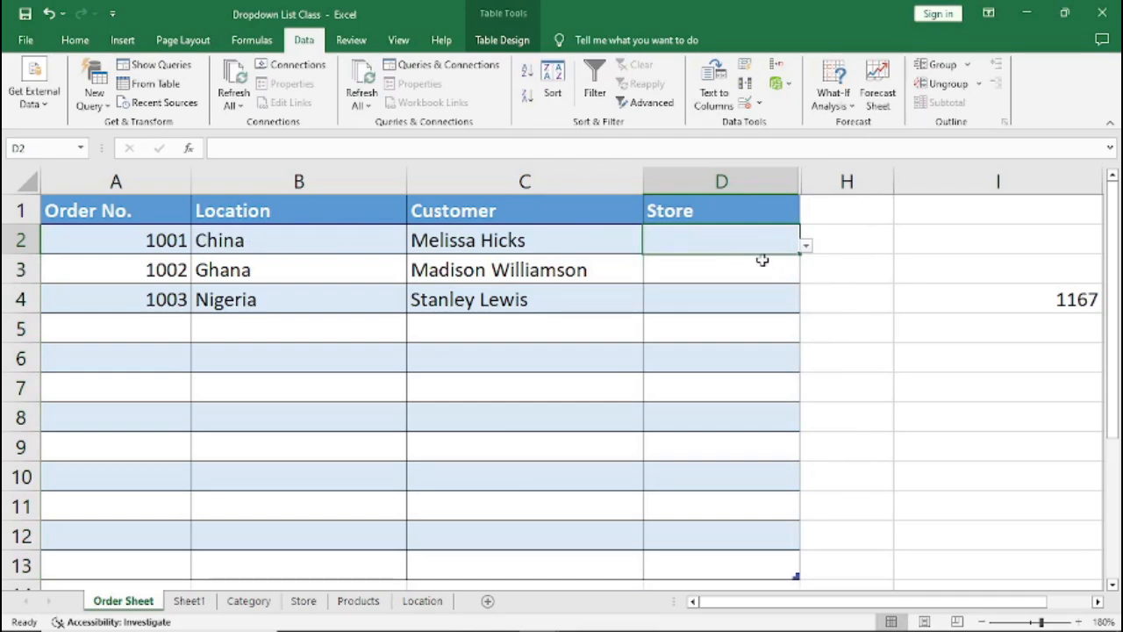
pyautogui.click(806, 248)
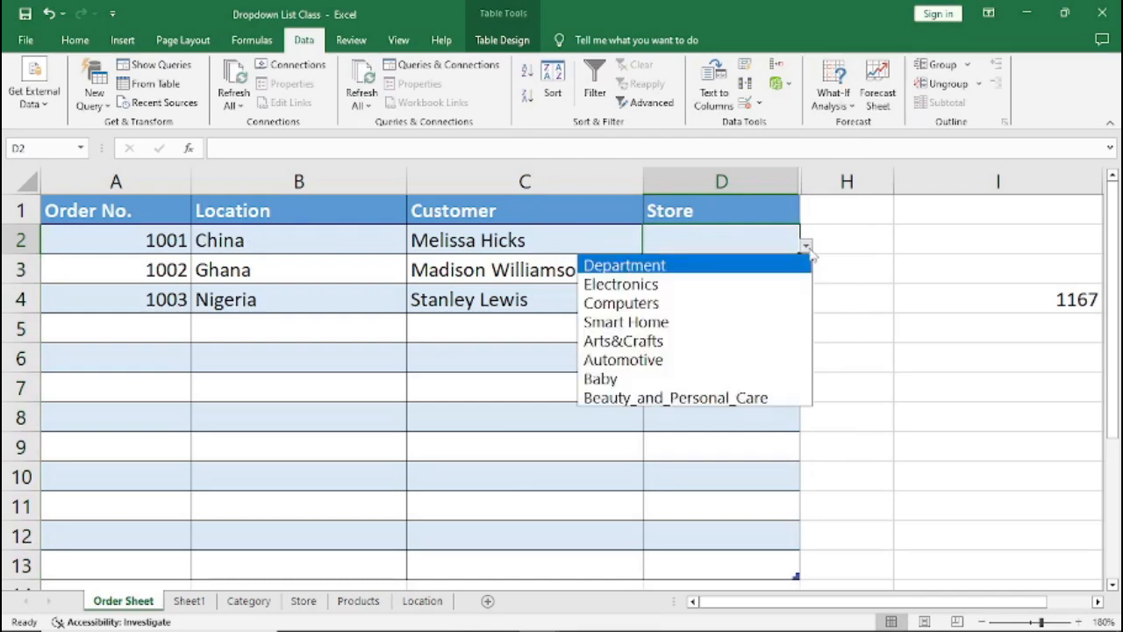
pyautogui.click(614, 286)
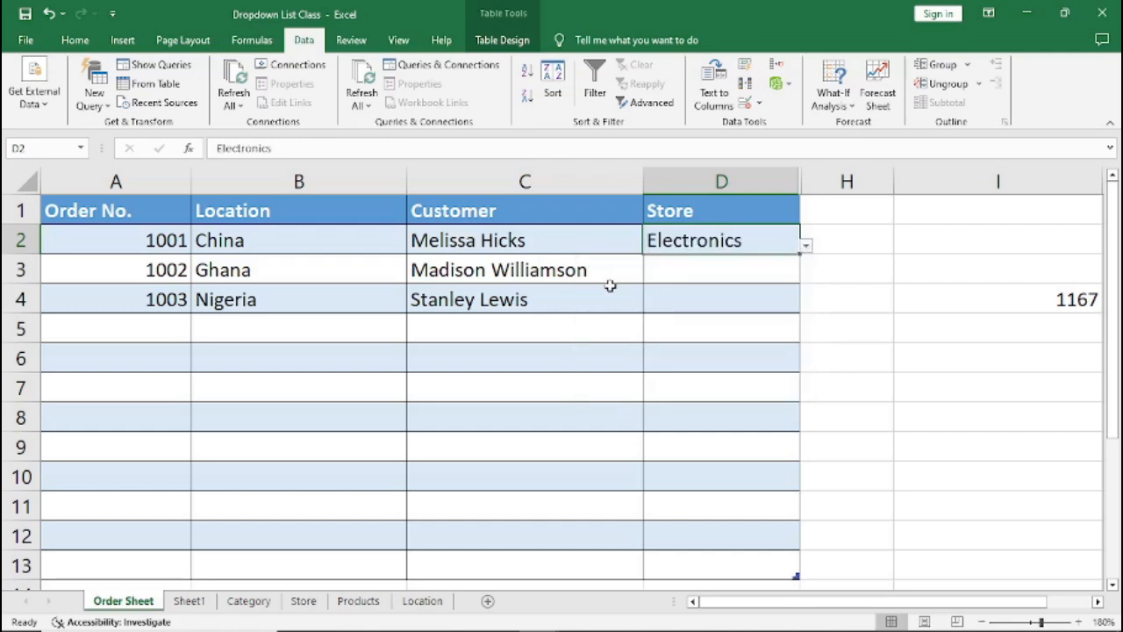
pyautogui.click(709, 269)
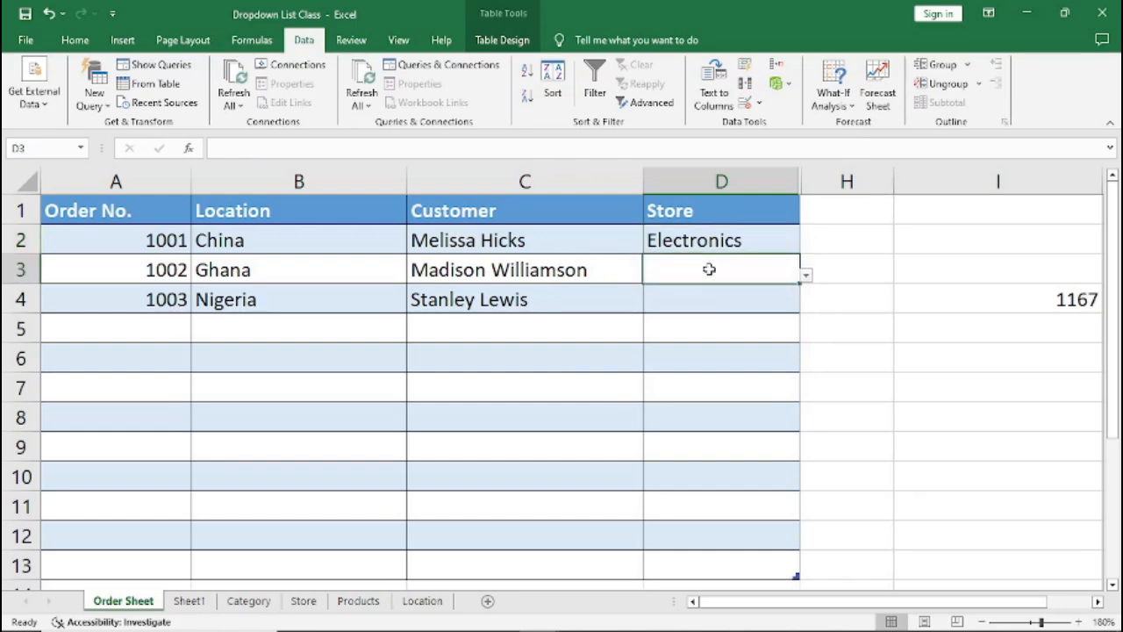
pyautogui.click(805, 274)
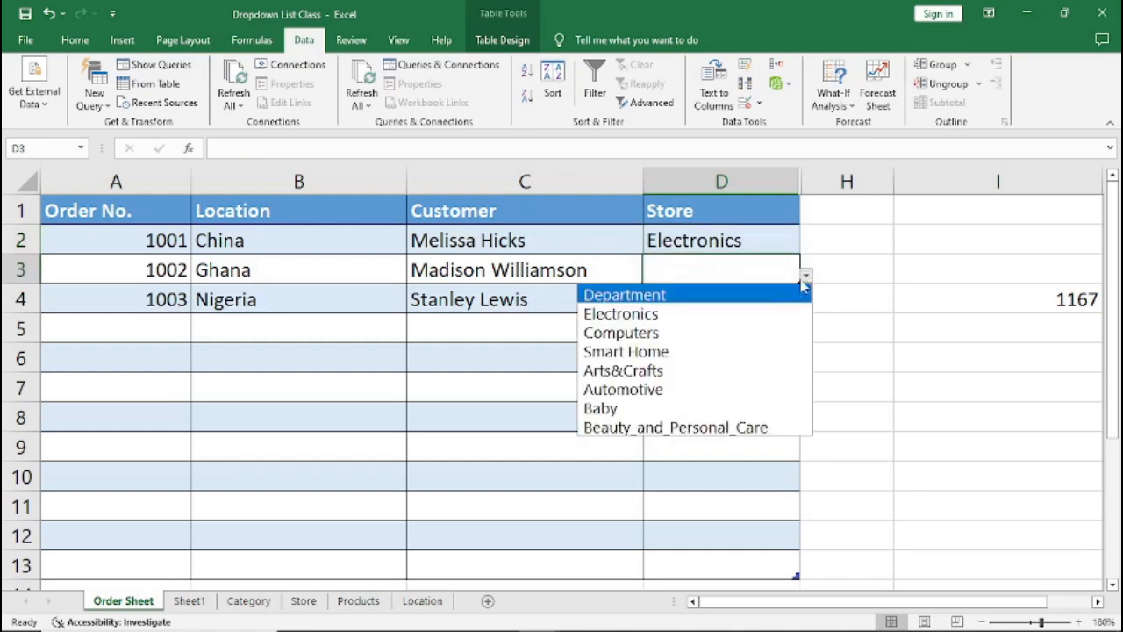
pyautogui.click(628, 333)
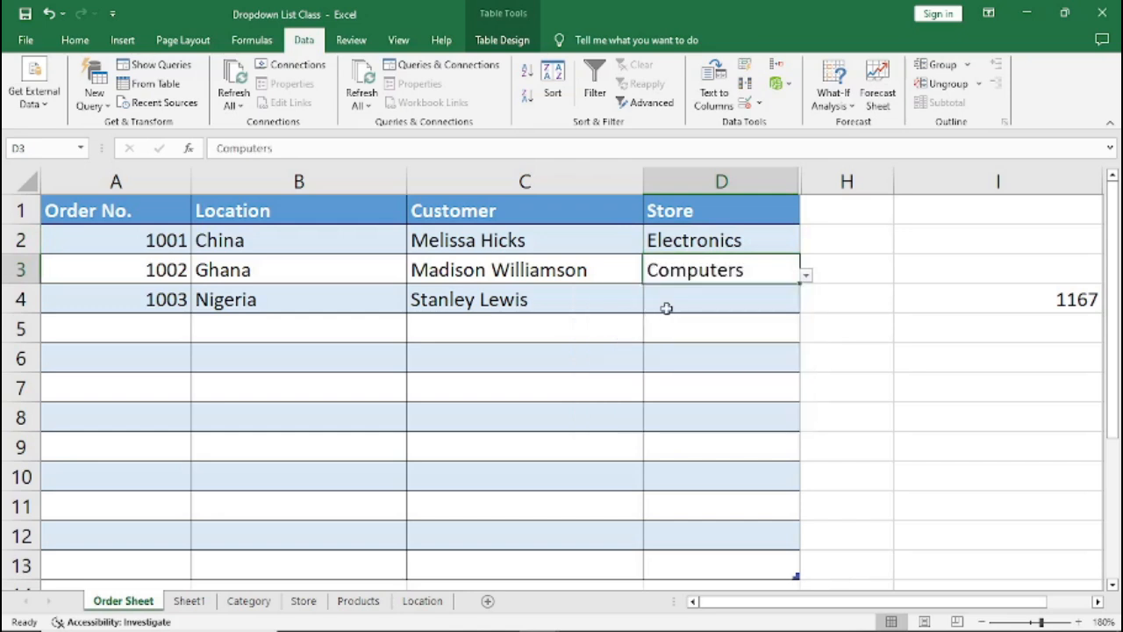
pyautogui.click(677, 299)
pyautogui.click(805, 305)
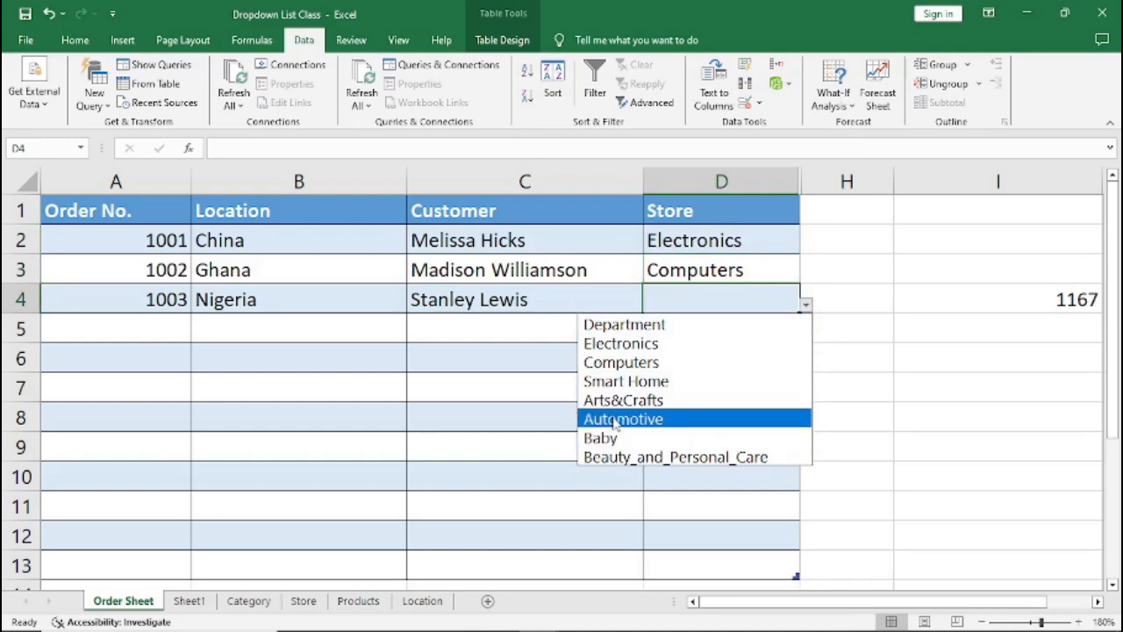
pyautogui.click(617, 420)
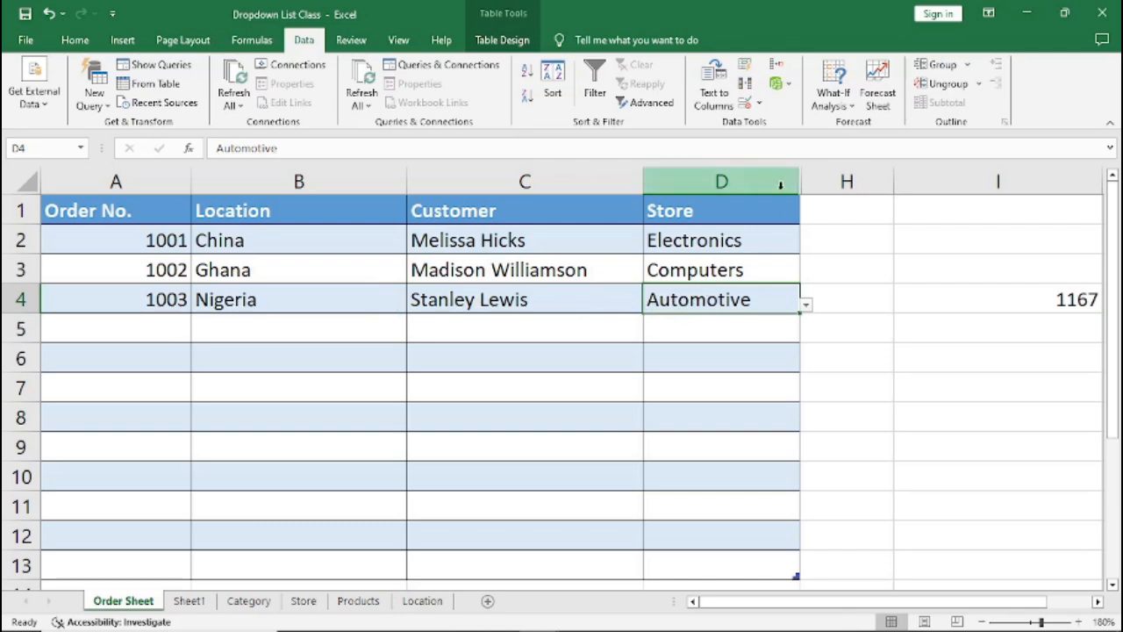
# Unhide the hidden columns E to G between the Store column and column H on the Order Sheet
pyautogui.moveTo(785, 176); pyautogui.dragTo(838, 174)
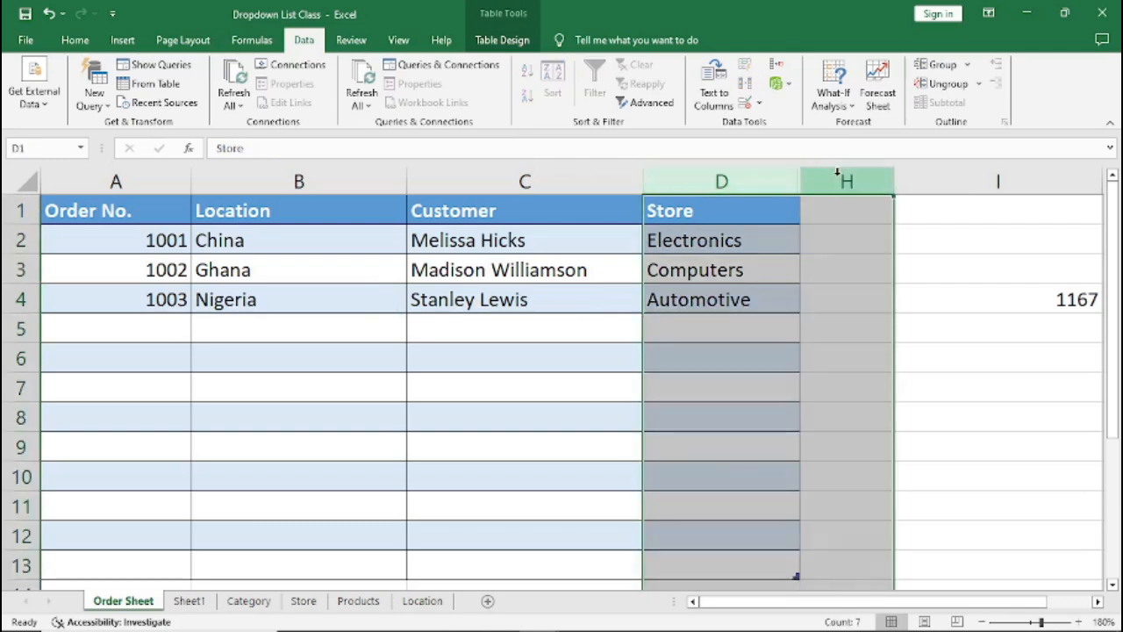
pyautogui.rightClick(837, 175)
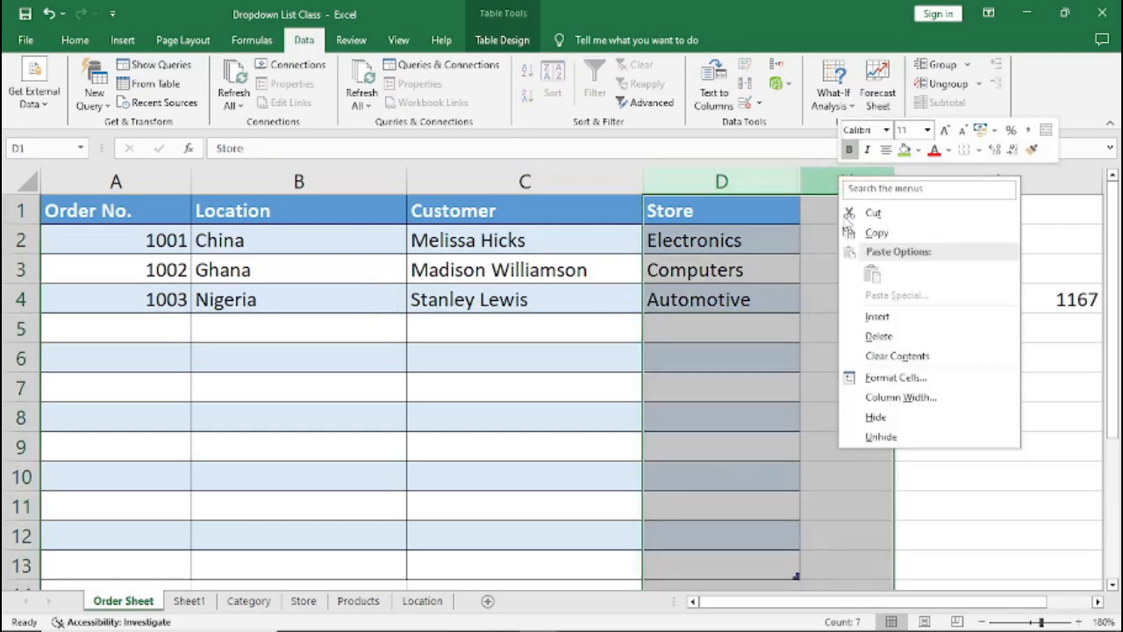
pyautogui.click(881, 437)
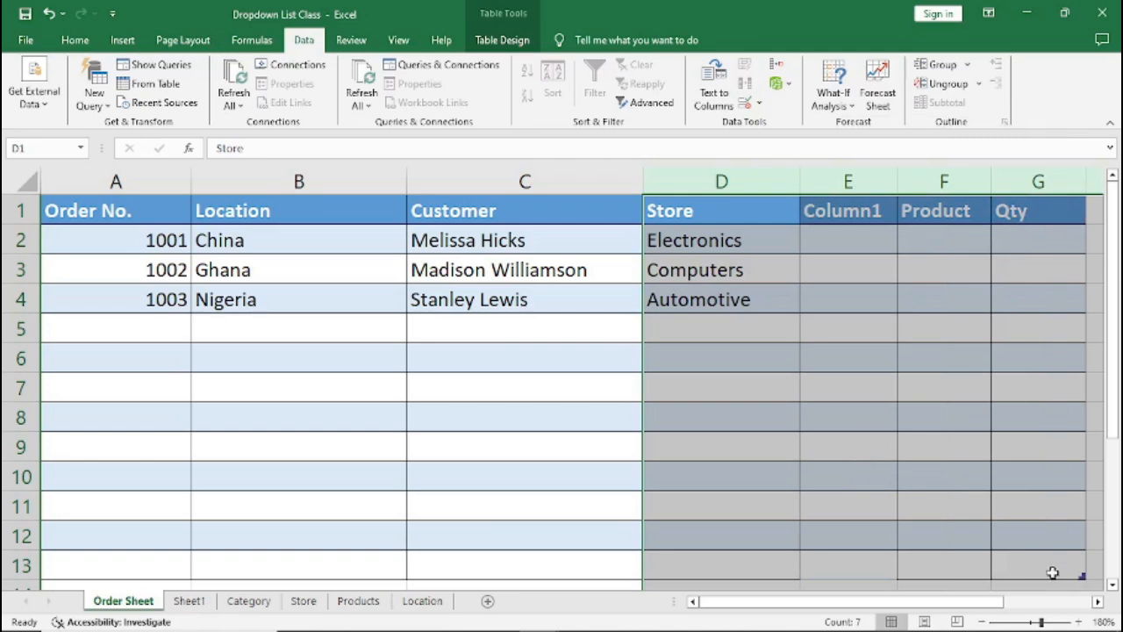
pyautogui.click(1097, 601)
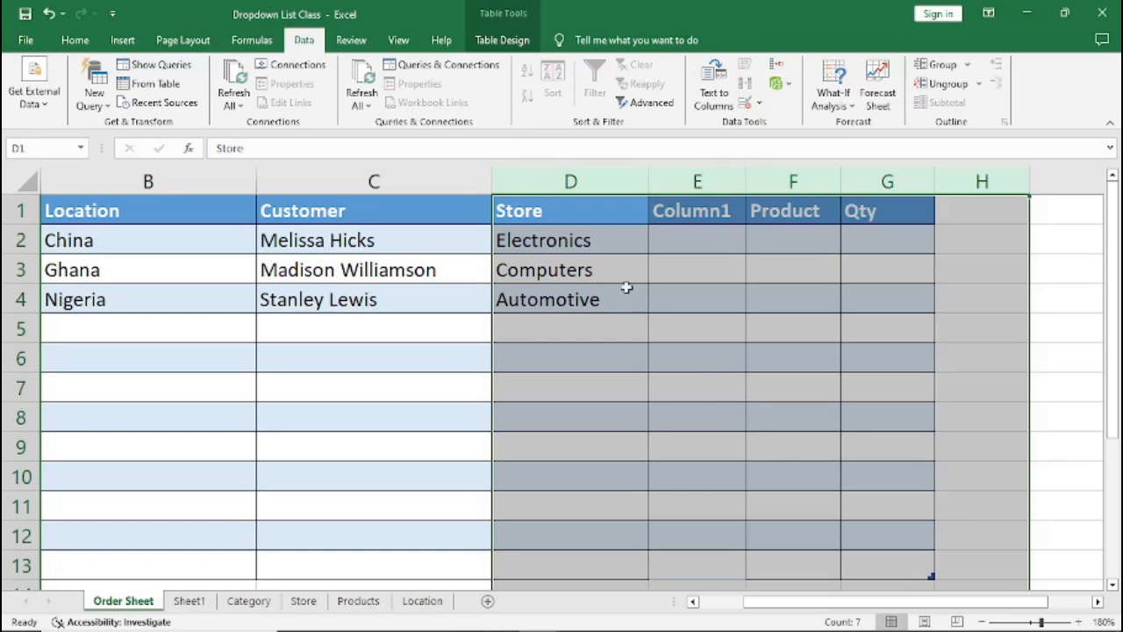
pyautogui.click(527, 241)
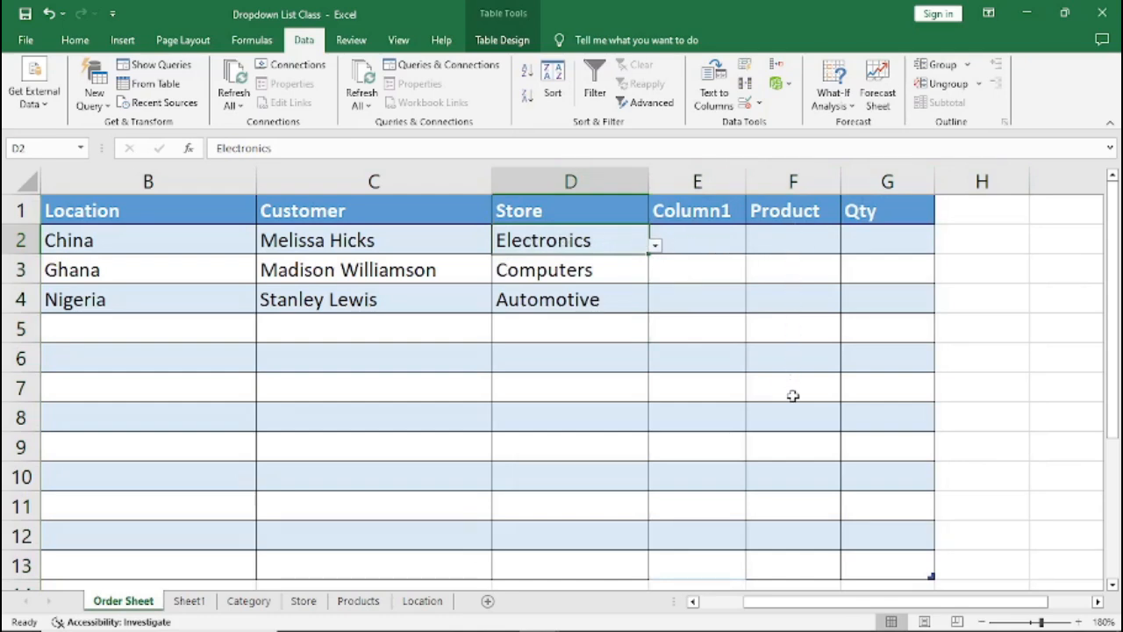
pyautogui.click(567, 272)
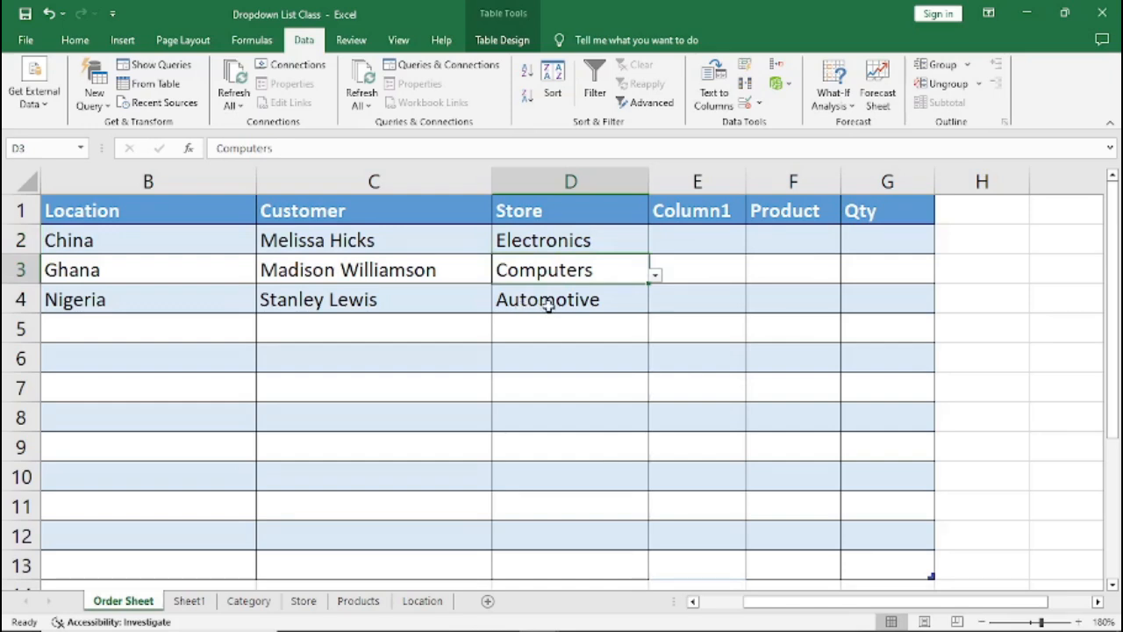
pyautogui.click(548, 303)
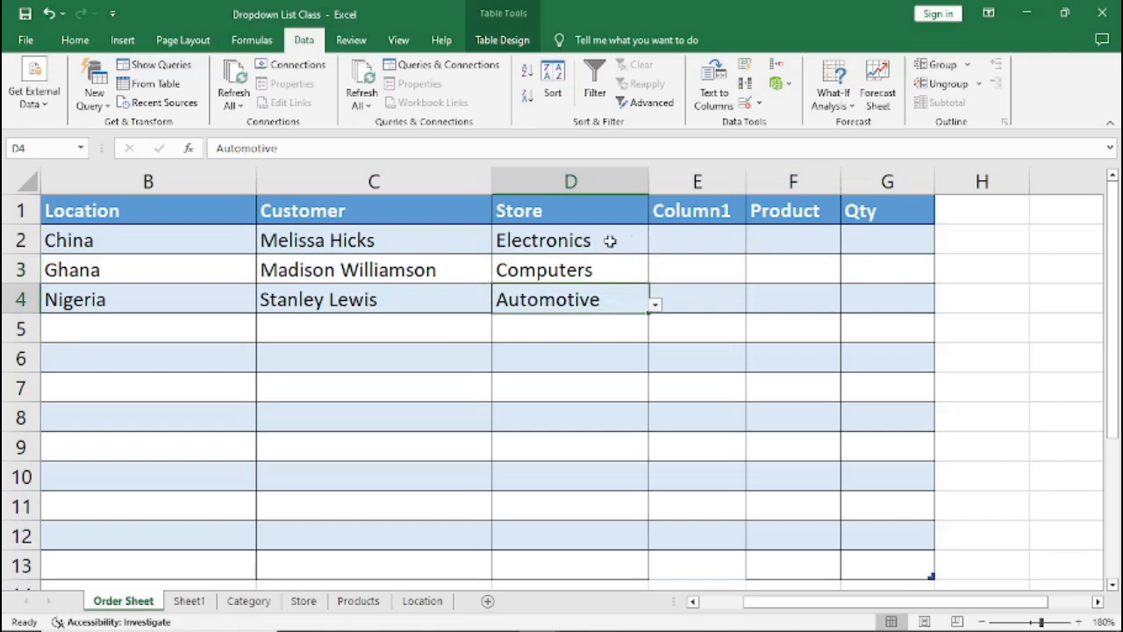
pyautogui.click(558, 242)
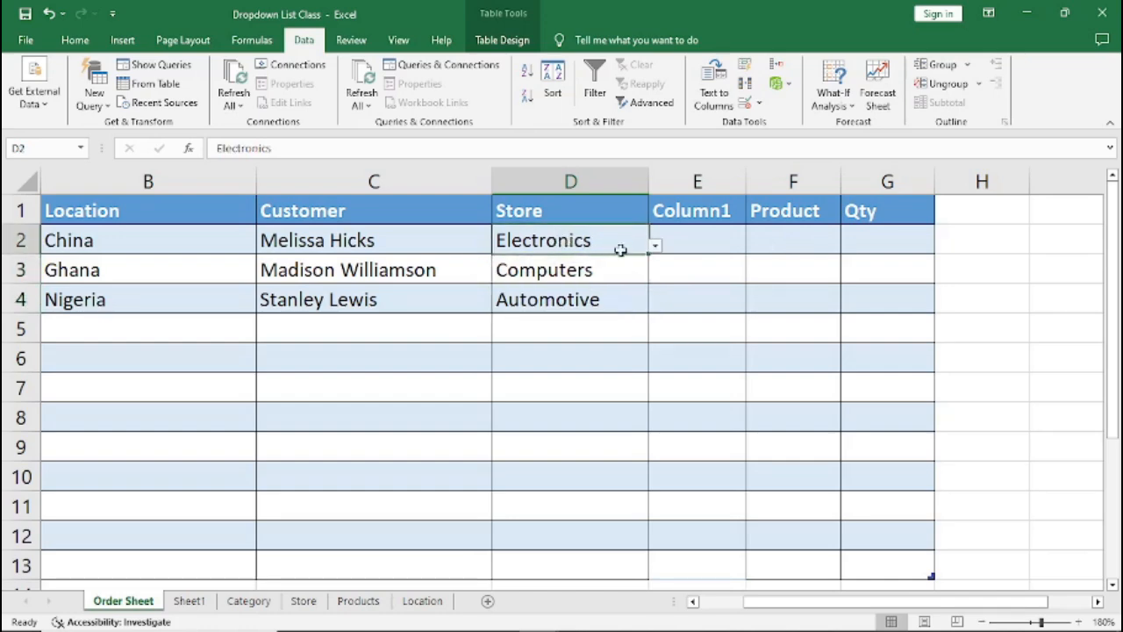
pyautogui.click(783, 240)
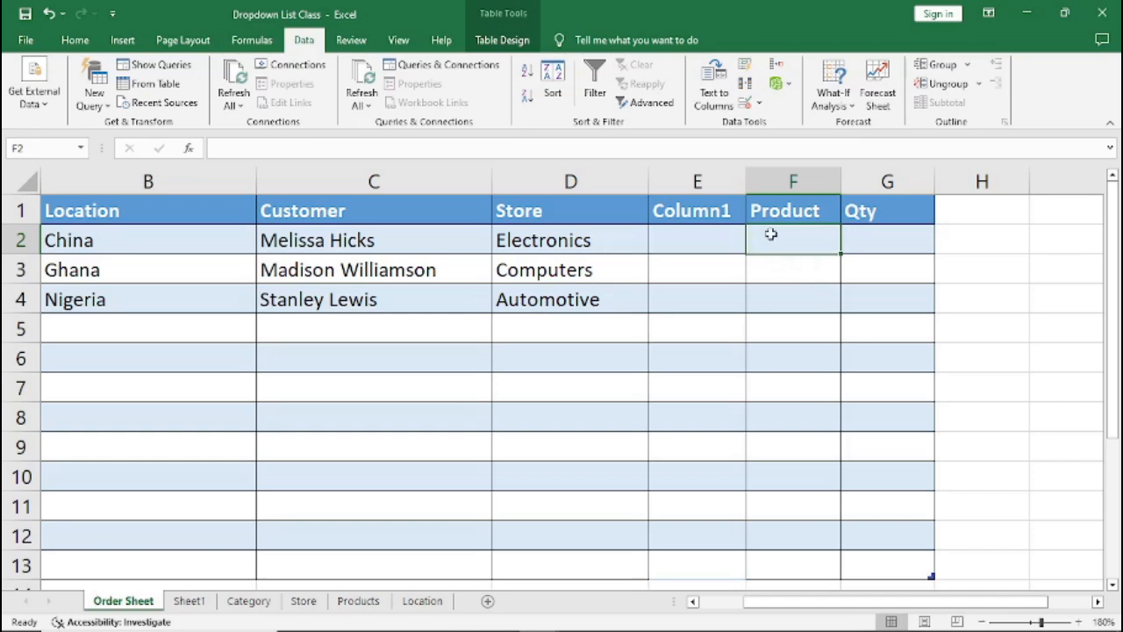
pyautogui.click(572, 275)
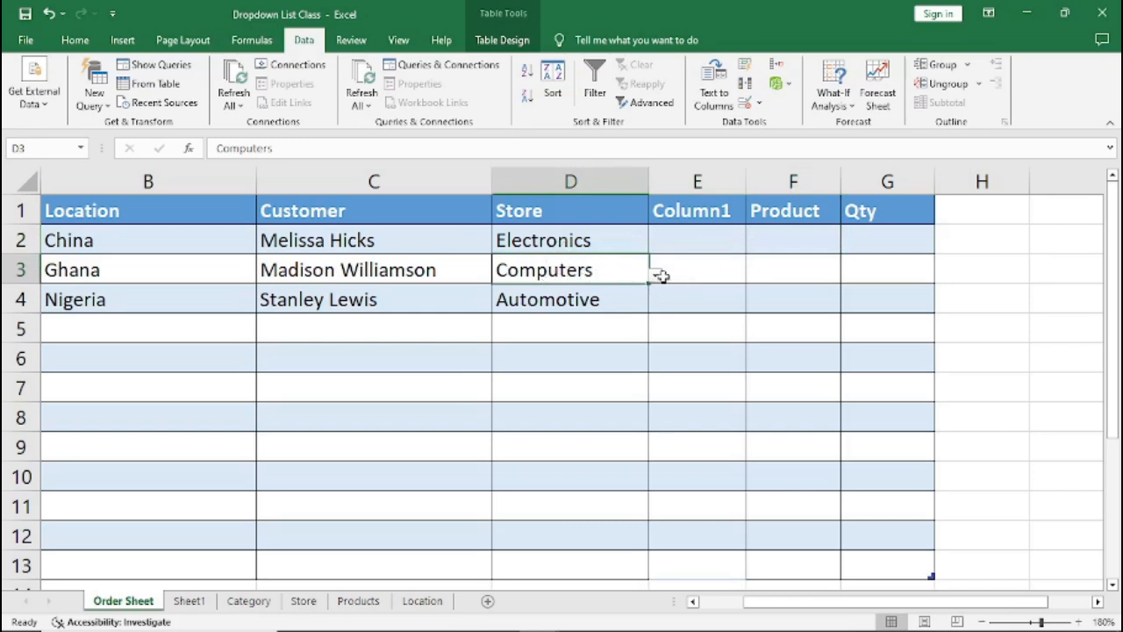
# Examine the Store entries in D2:D4 alongside the corresponding Product cells F2:F4 on the Order Sheet
pyautogui.click(785, 271)
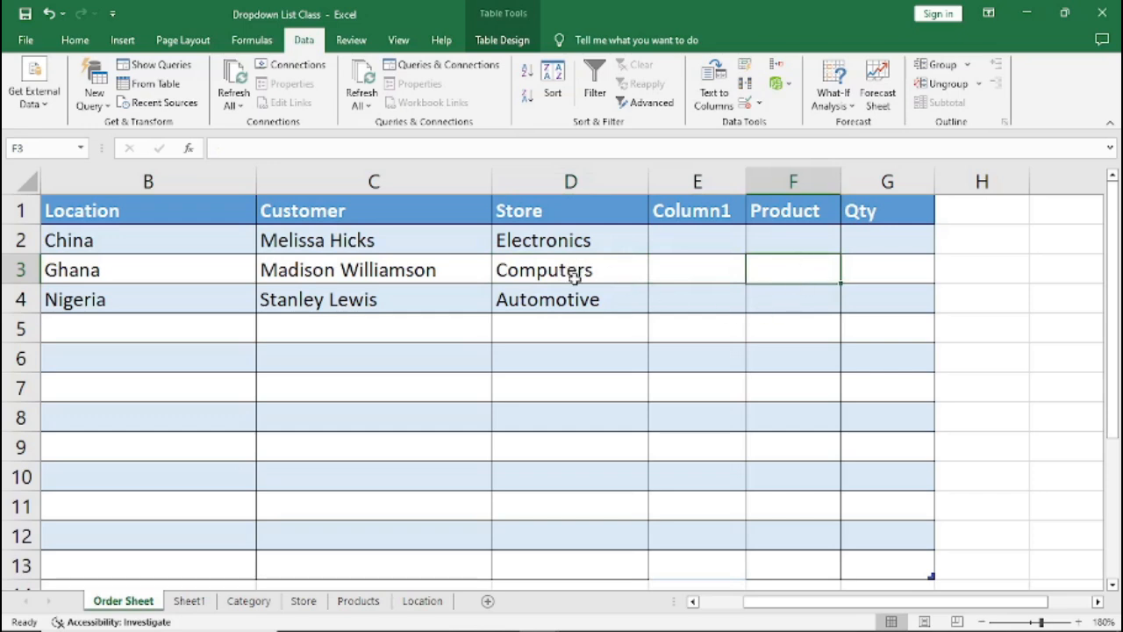
pyautogui.click(537, 303)
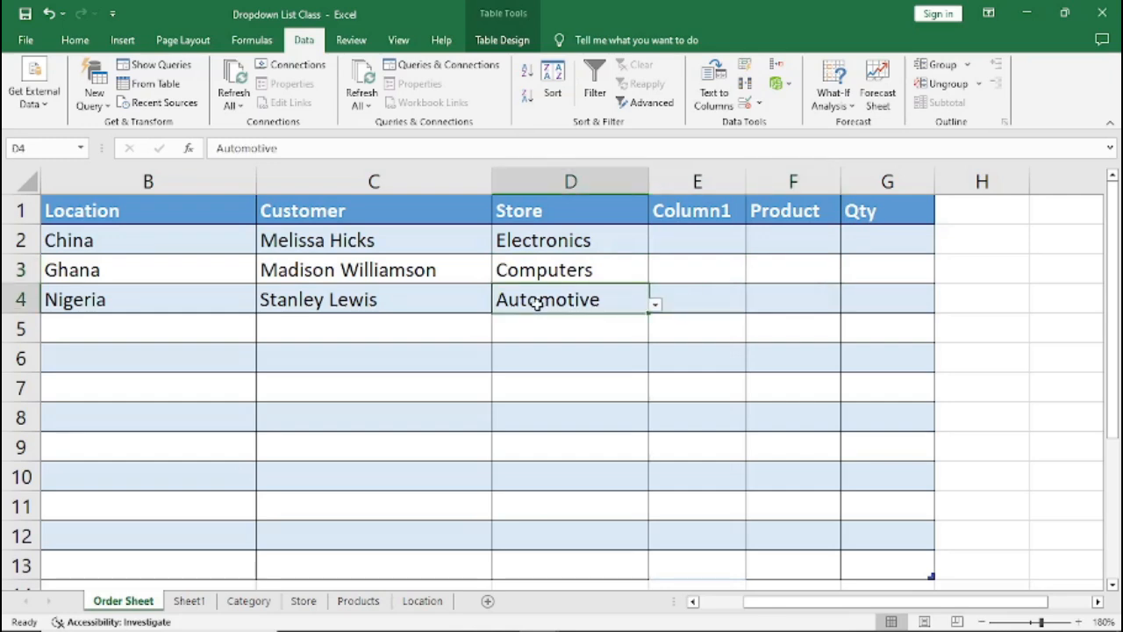
pyautogui.click(777, 299)
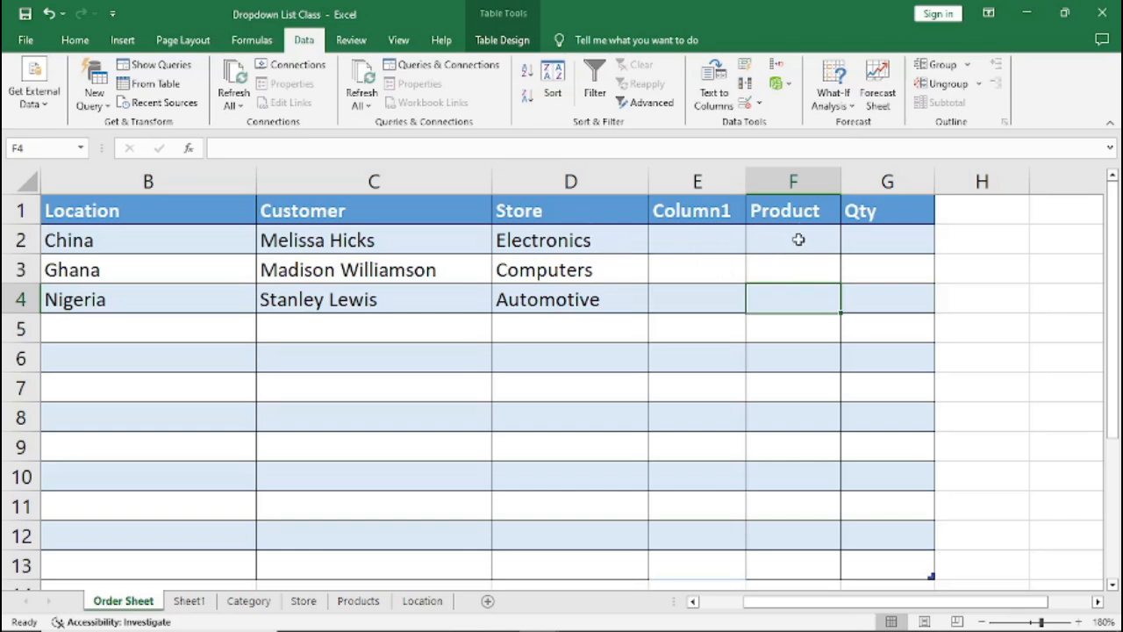
pyautogui.click(546, 242)
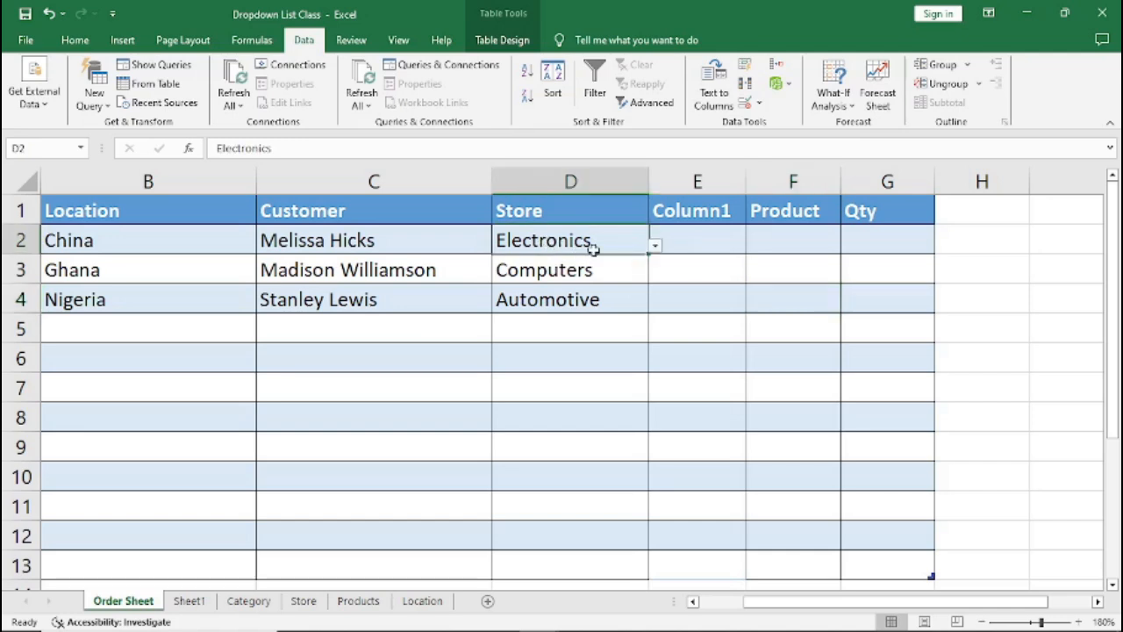
pyautogui.click(788, 248)
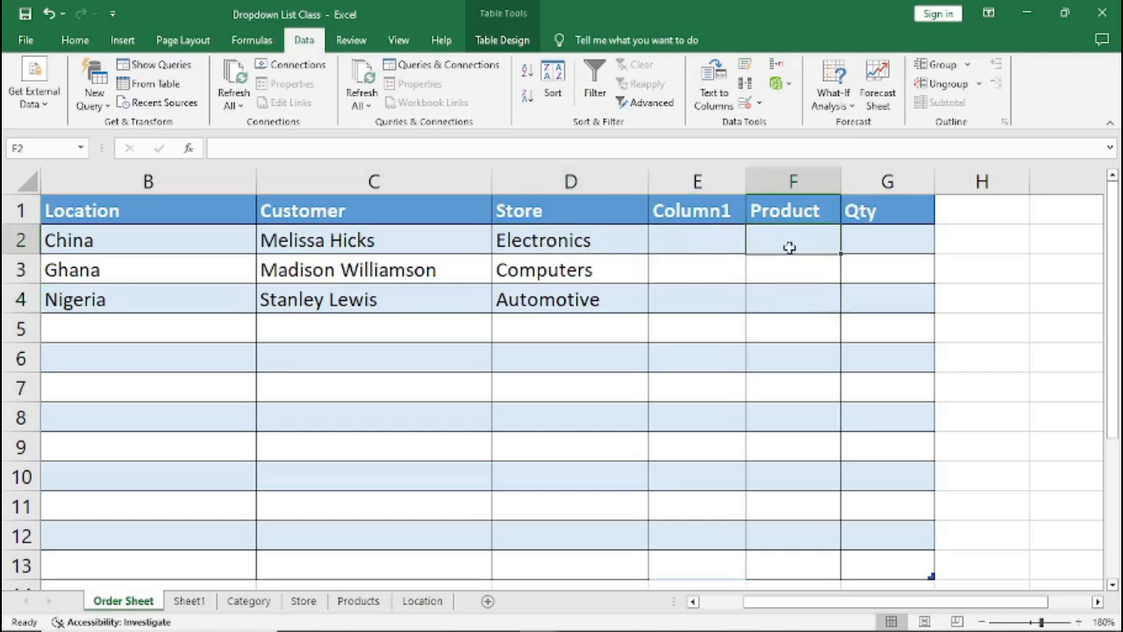
pyautogui.click(562, 270)
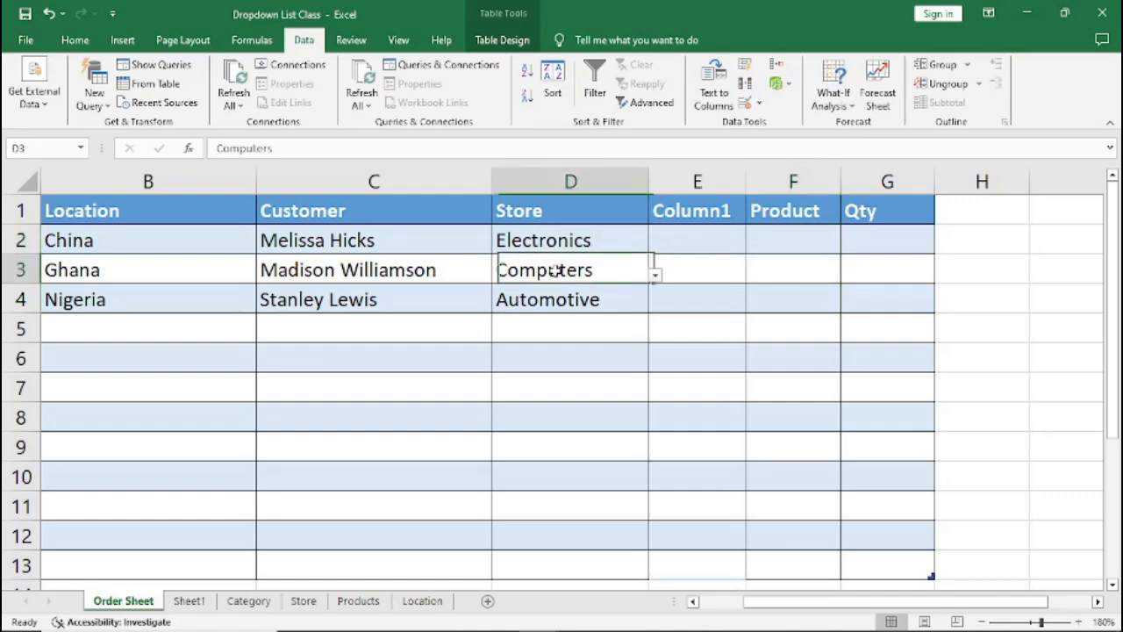
pyautogui.click(809, 275)
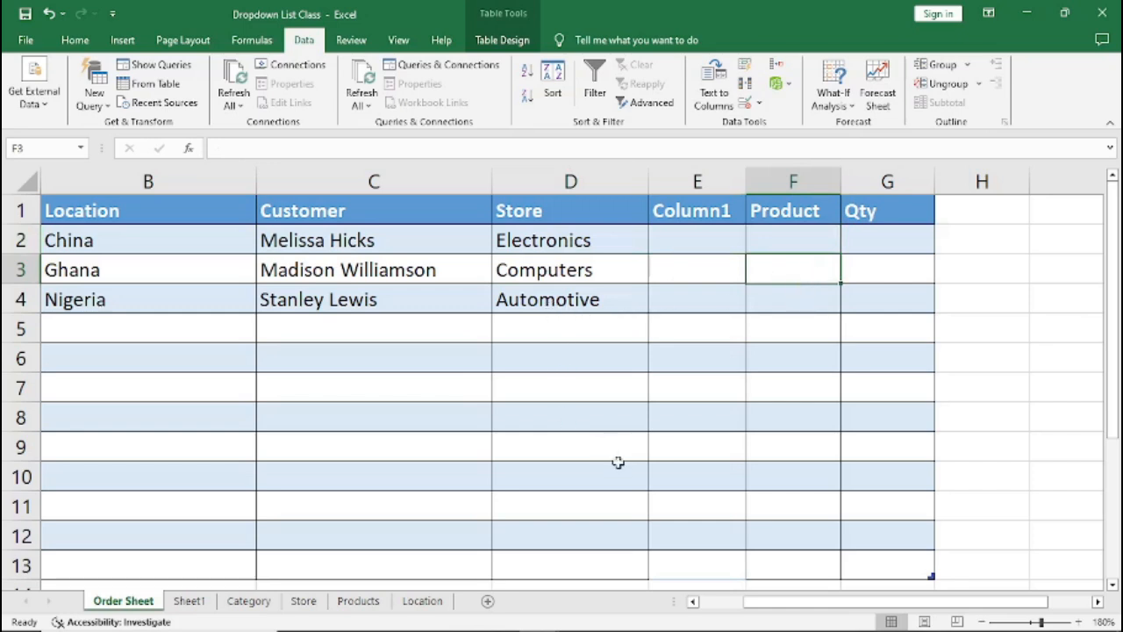
pyautogui.moveTo(792, 603); pyautogui.dragTo(748, 606)
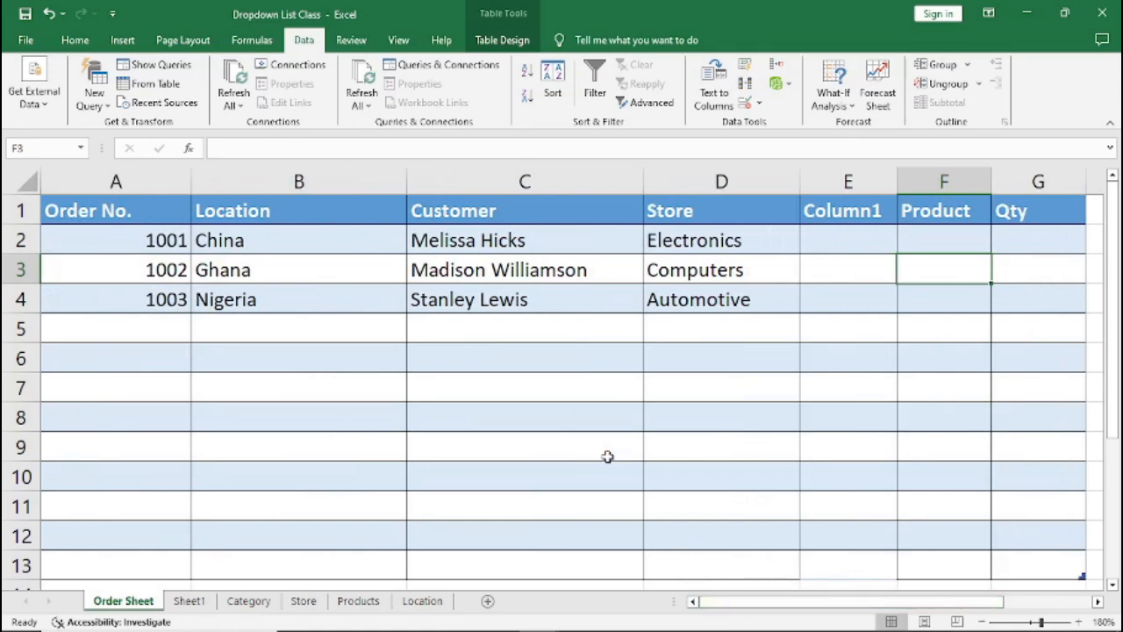